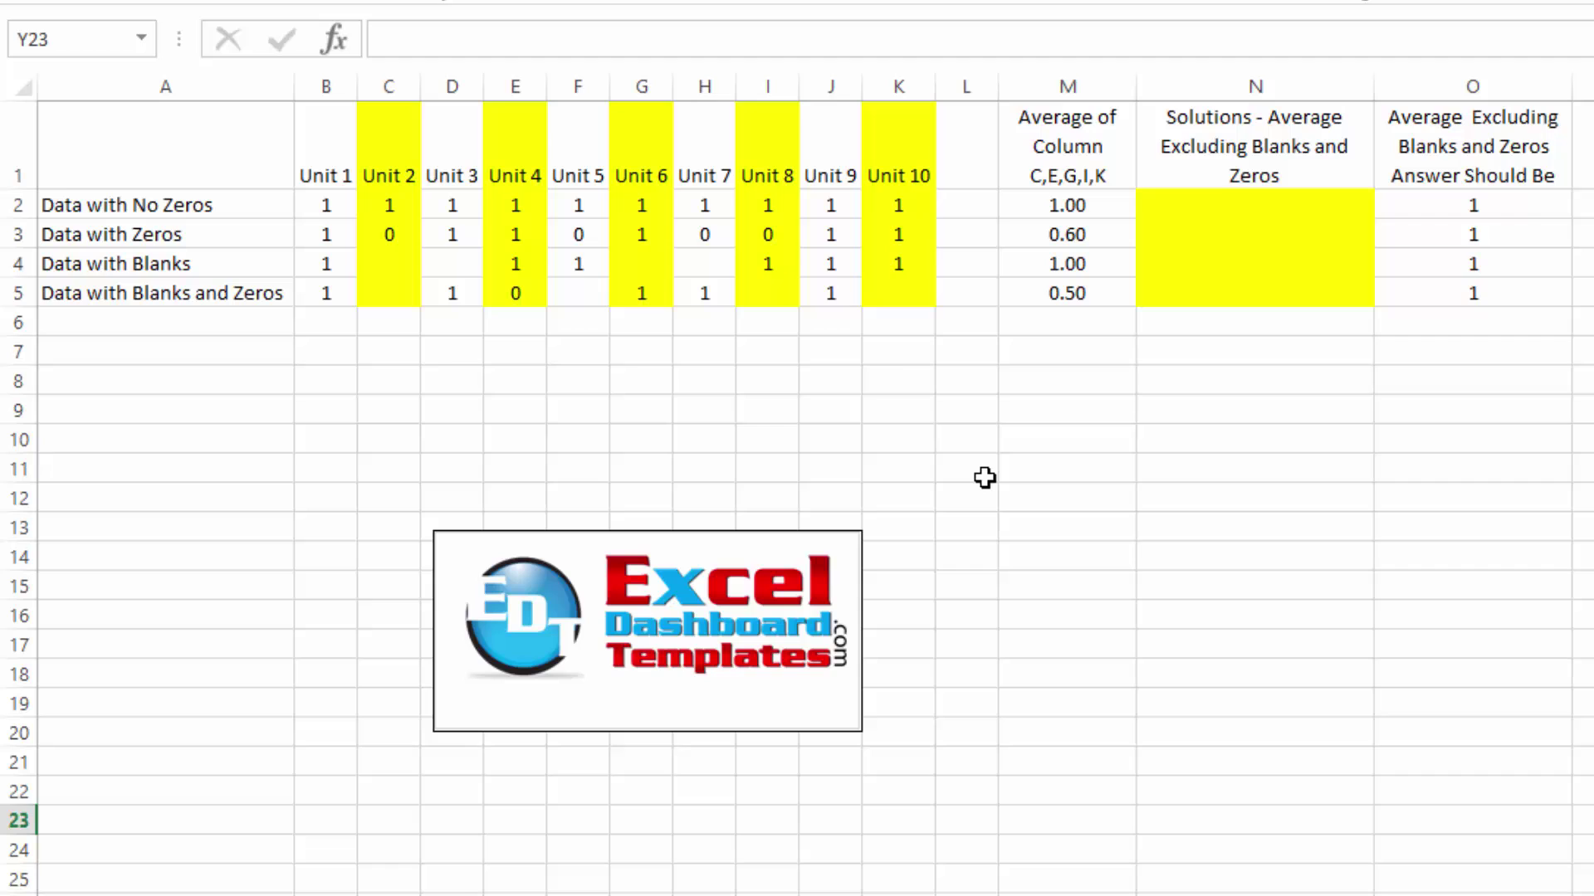
# Step: Highlight the Blanks and Zeros row B5:K5 and columns C, E and G, then clear the selection
pyautogui.click(828, 328)
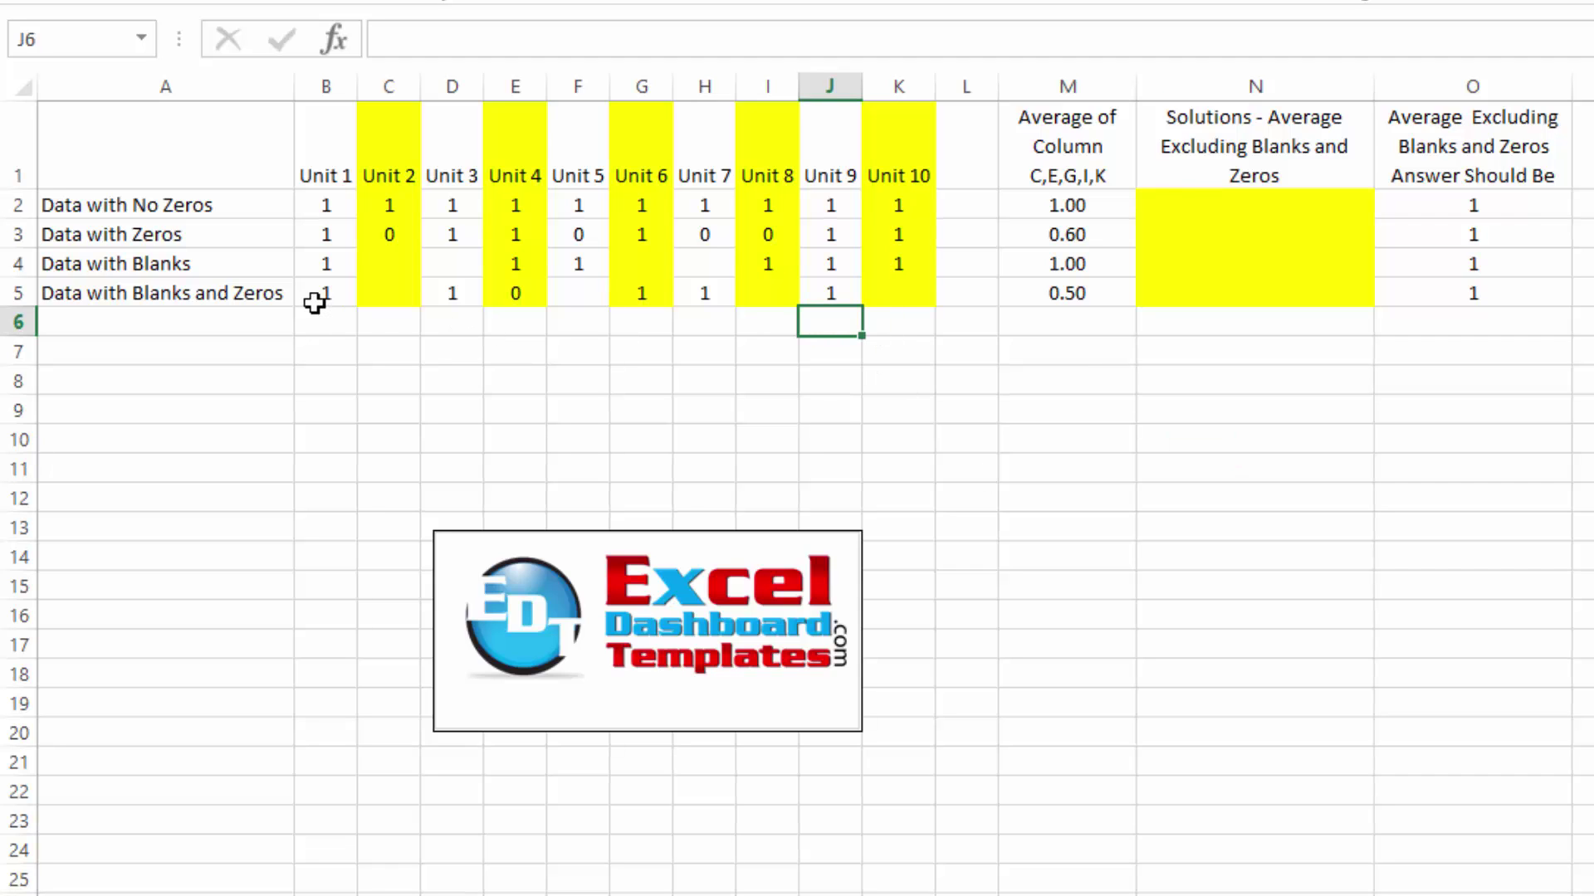
pyautogui.moveTo(314, 303); pyautogui.dragTo(920, 301)
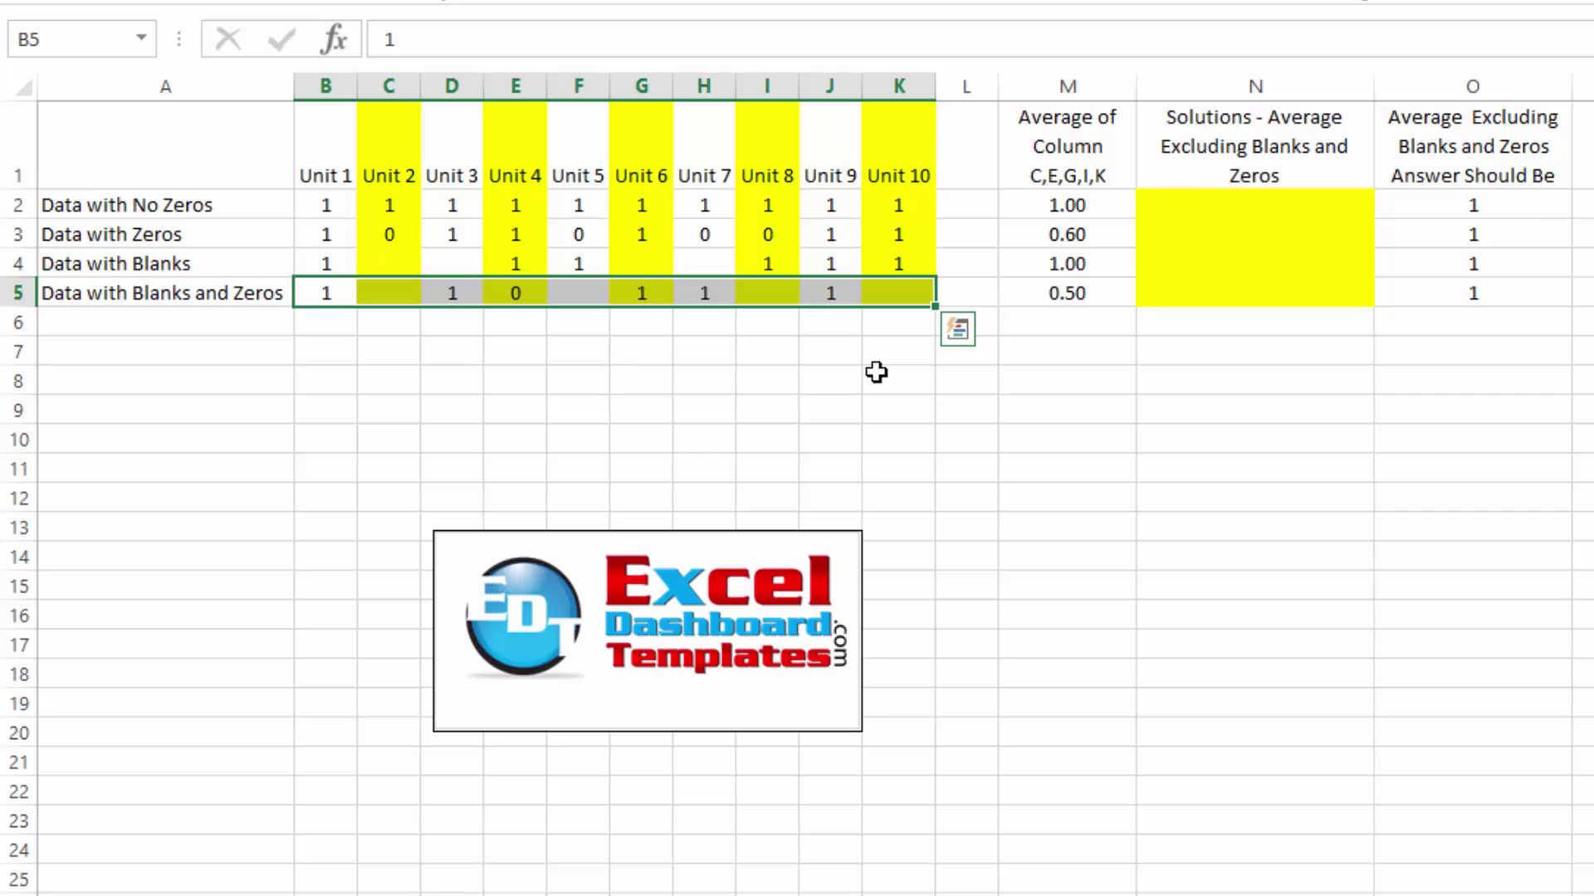
pyautogui.click(569, 347)
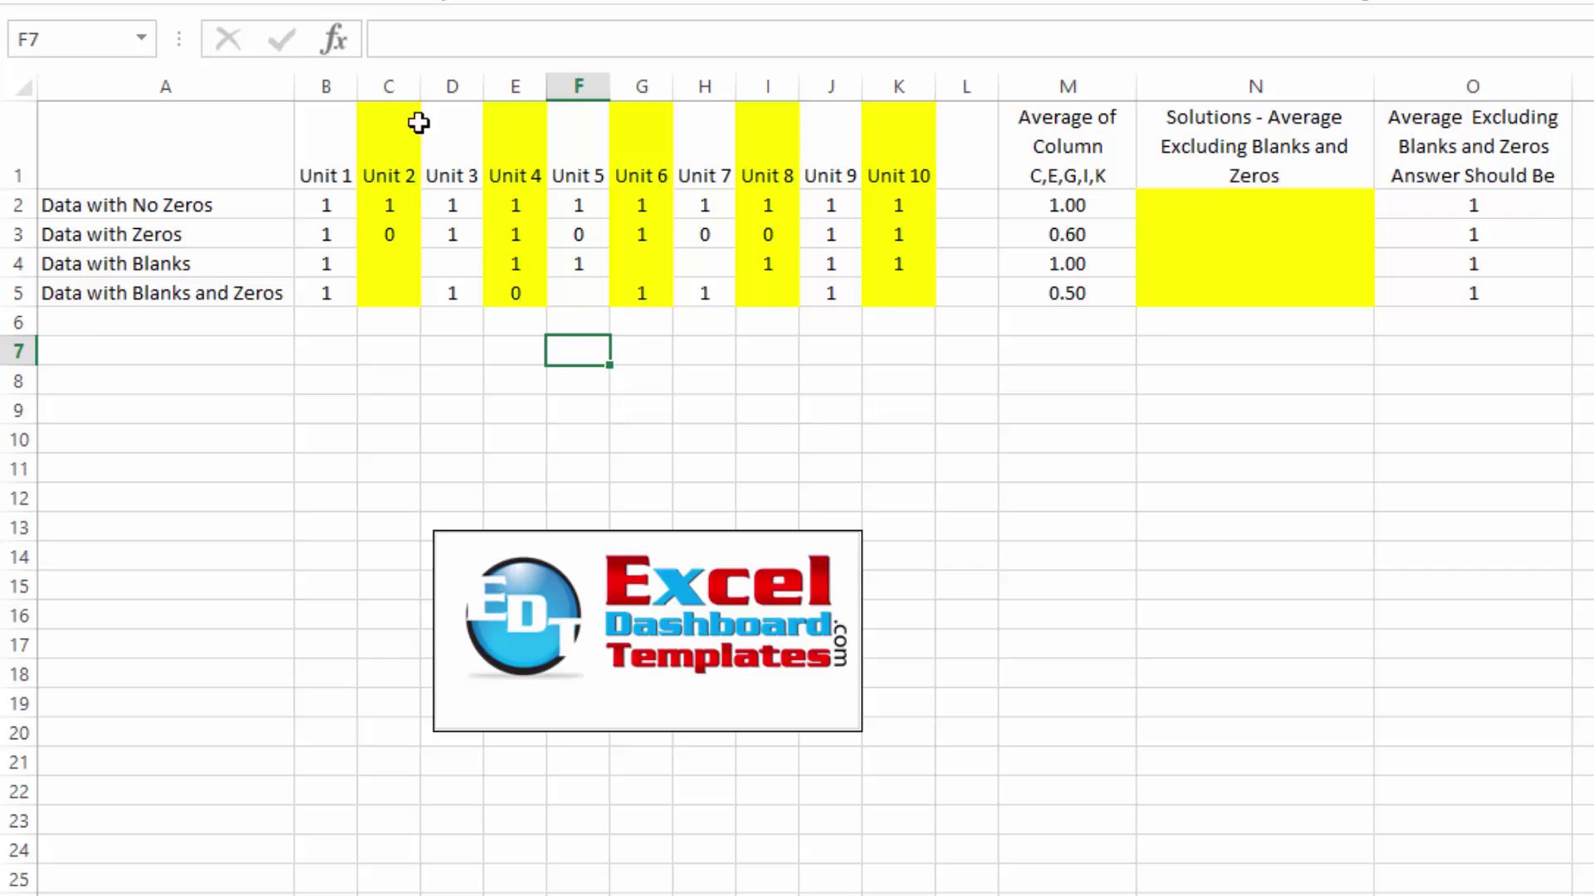
pyautogui.click(403, 87)
pyautogui.keyDown('ctrl'); pyautogui.click(523, 83); pyautogui.keyUp('ctrl')
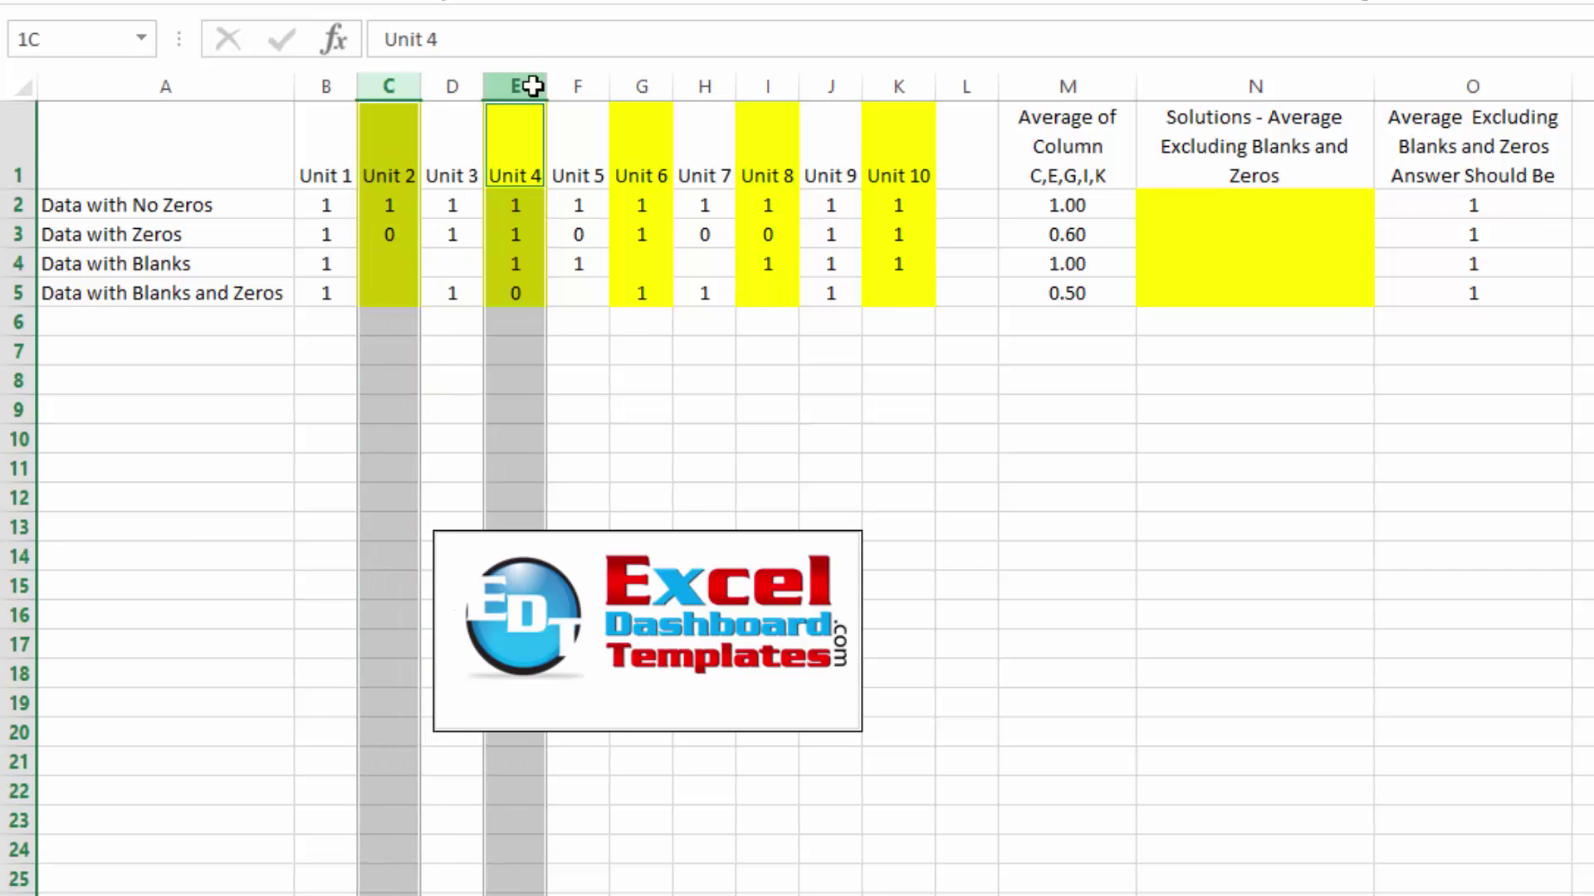
pyautogui.keyDown('ctrl'); pyautogui.click(664, 86); pyautogui.keyUp('ctrl')
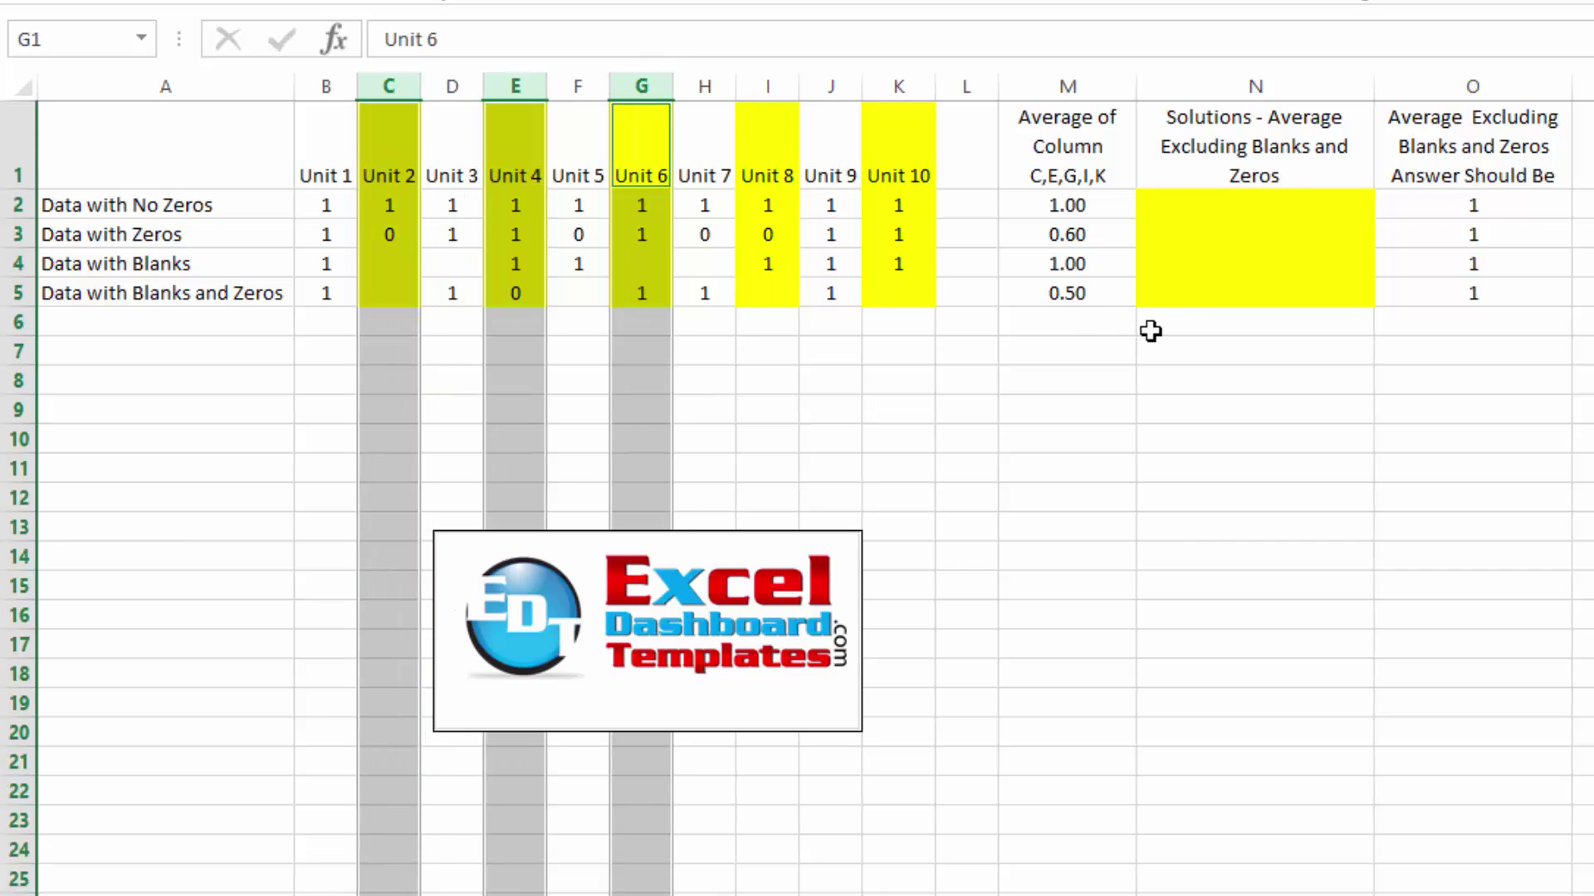
pyautogui.click(1238, 276)
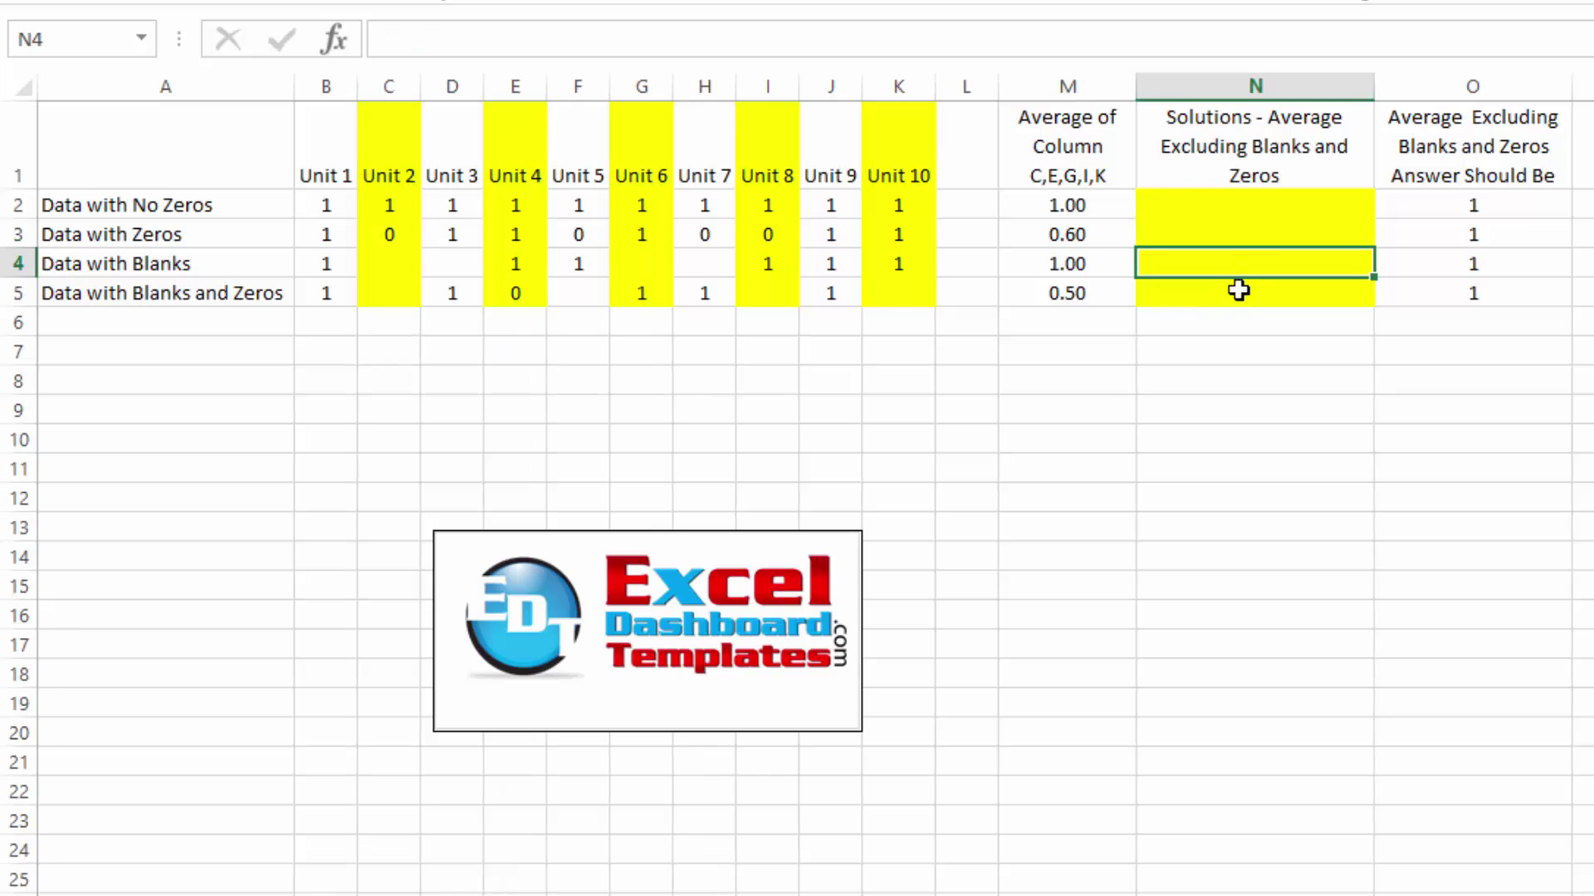
# Step: Start =AVERAGEIF( in N5 with references C5, E5, G5, H5, I5 and K5
pyautogui.click(1240, 296)
pyautogui.write('=ave')
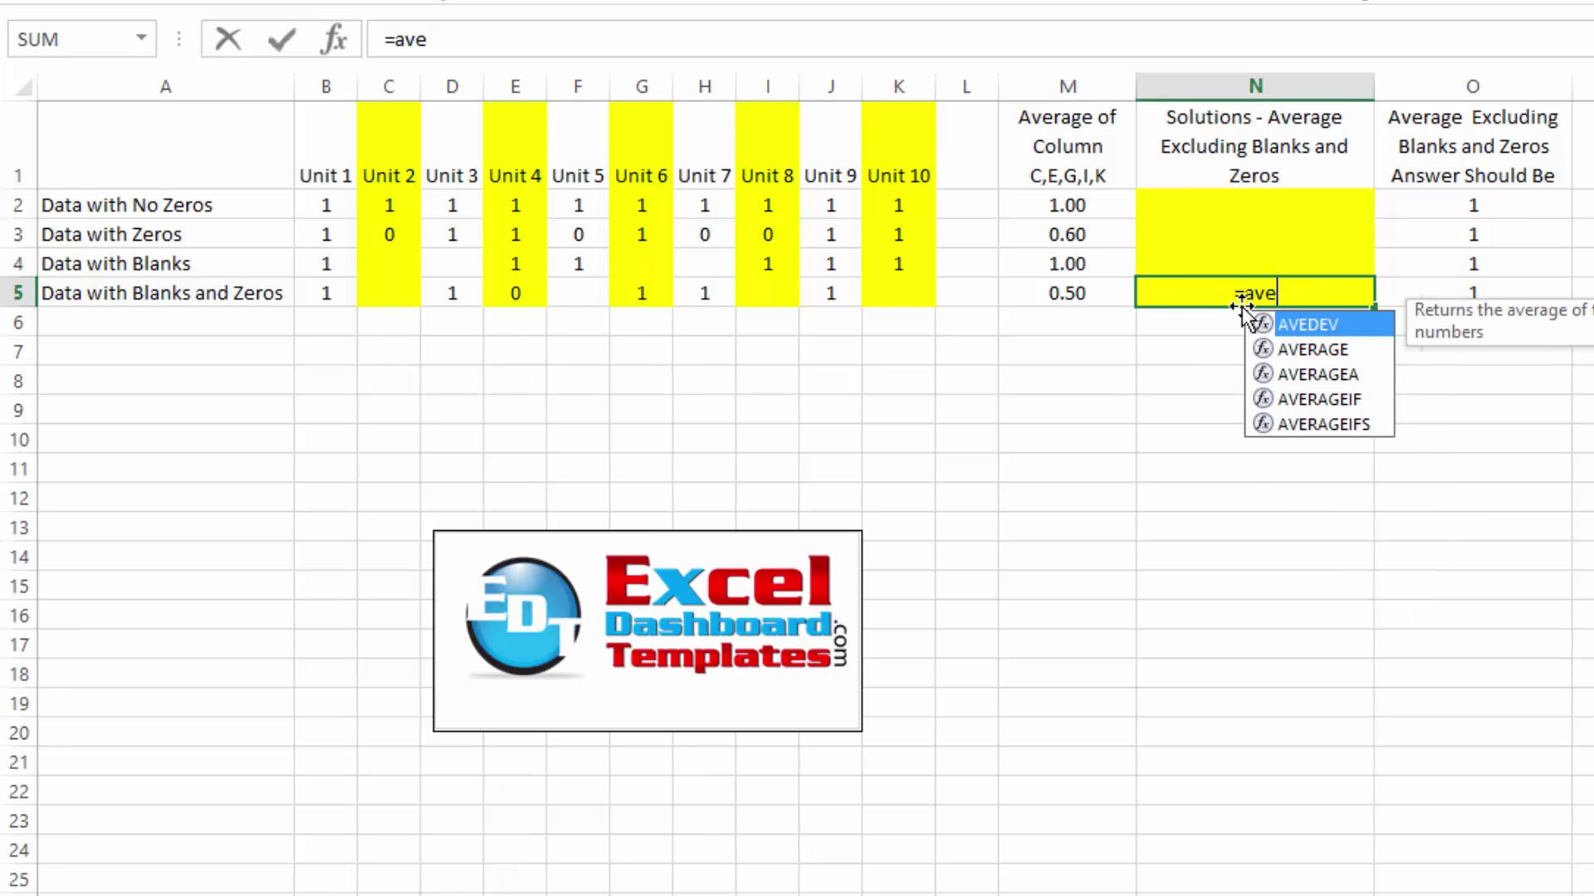
pyautogui.press('Down')
pyautogui.press('Down')
pyautogui.press('Down')
pyautogui.press('Tab')
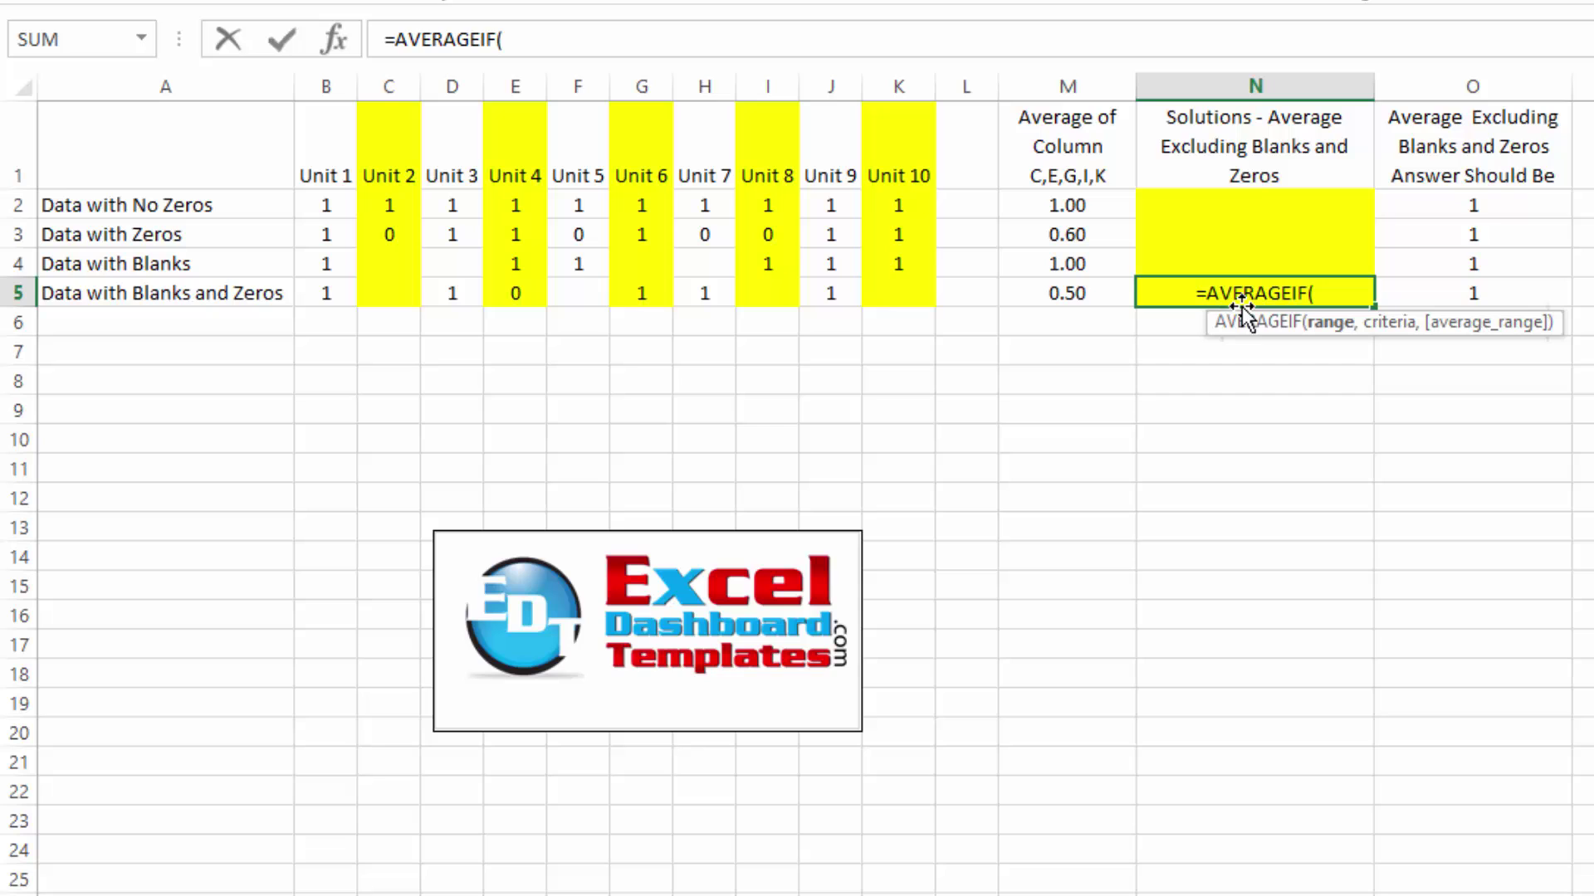
pyautogui.click(403, 290)
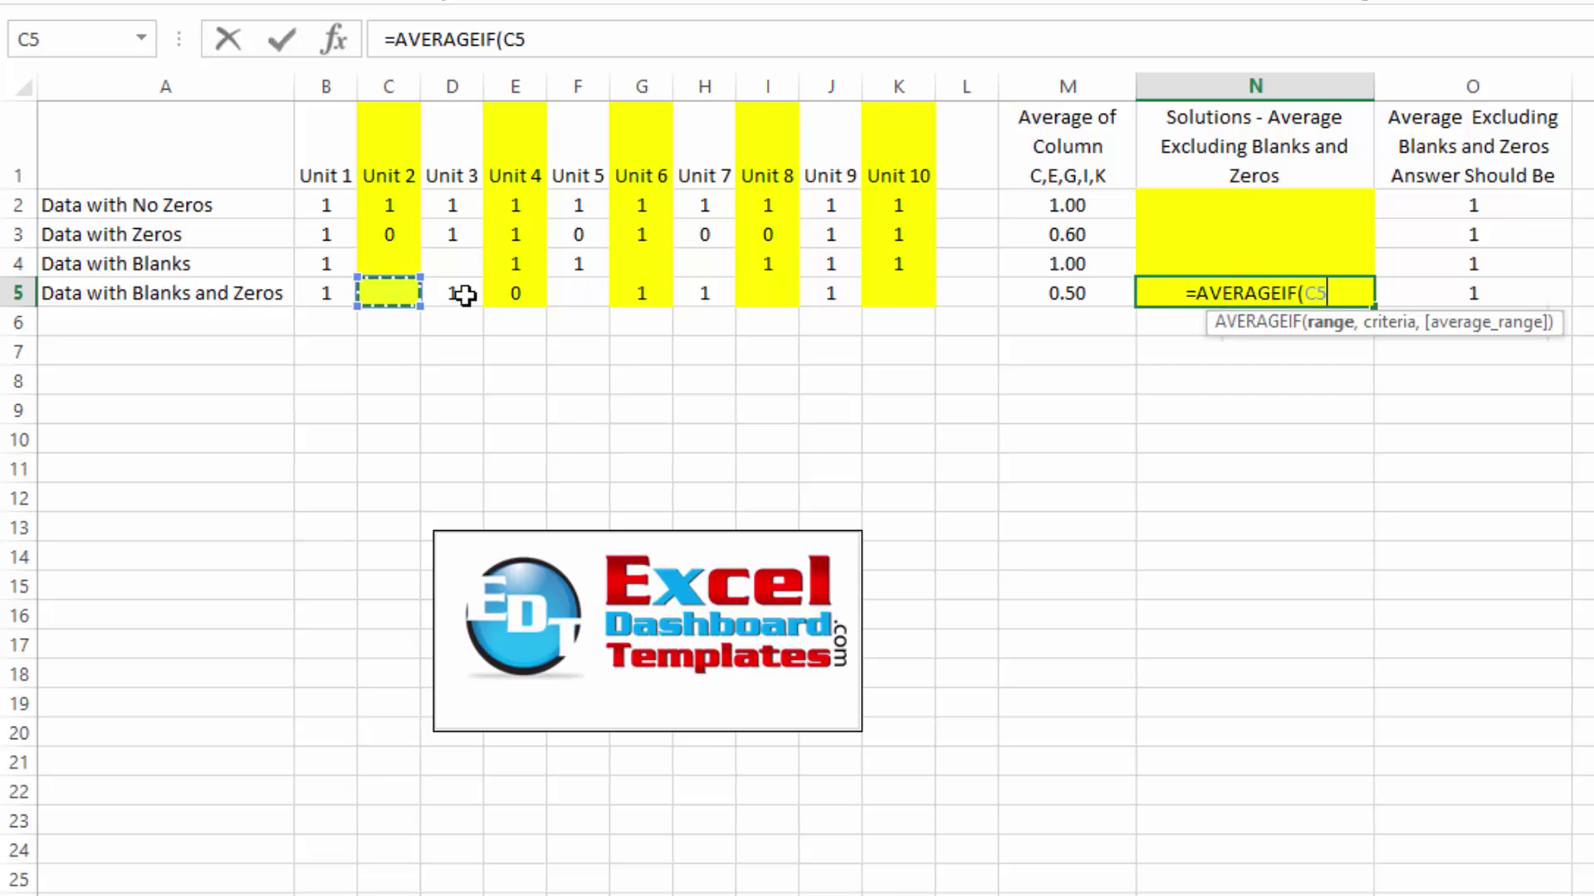
pyautogui.keyDown('ctrl'); pyautogui.click(506, 292); pyautogui.keyUp('ctrl')
pyautogui.keyDown('ctrl'); pyautogui.click(630, 292); pyautogui.keyUp('ctrl')
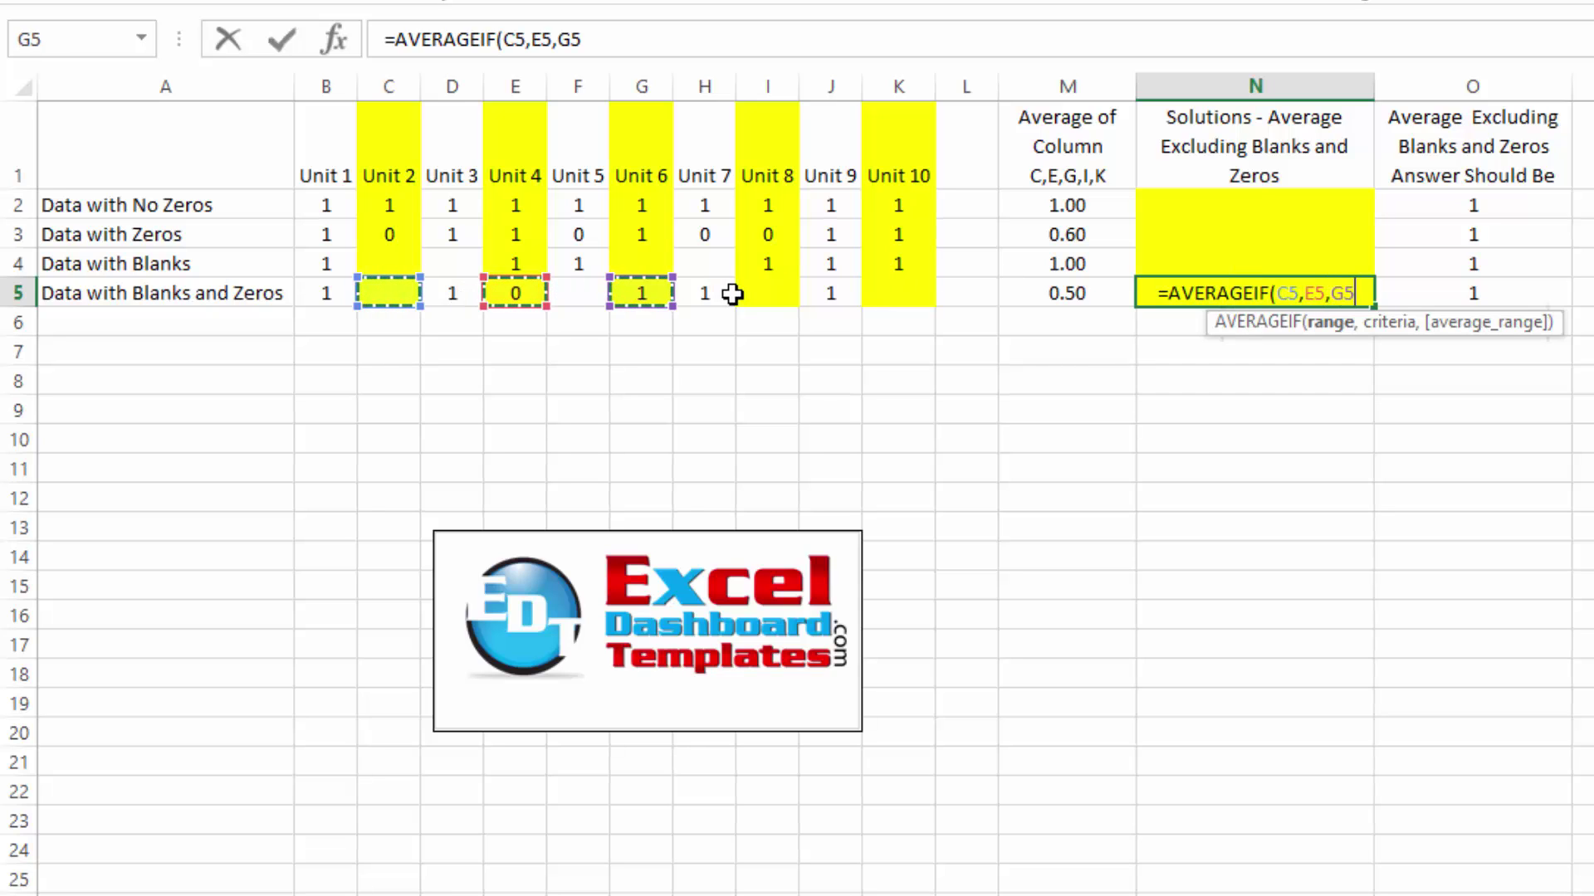
pyautogui.keyDown('ctrl'); pyautogui.click(726, 293); pyautogui.keyUp('ctrl')
pyautogui.keyDown('ctrl'); pyautogui.click(747, 292); pyautogui.keyUp('ctrl')
pyautogui.keyDown('ctrl'); pyautogui.click(886, 286); pyautogui.keyUp('ctrl')
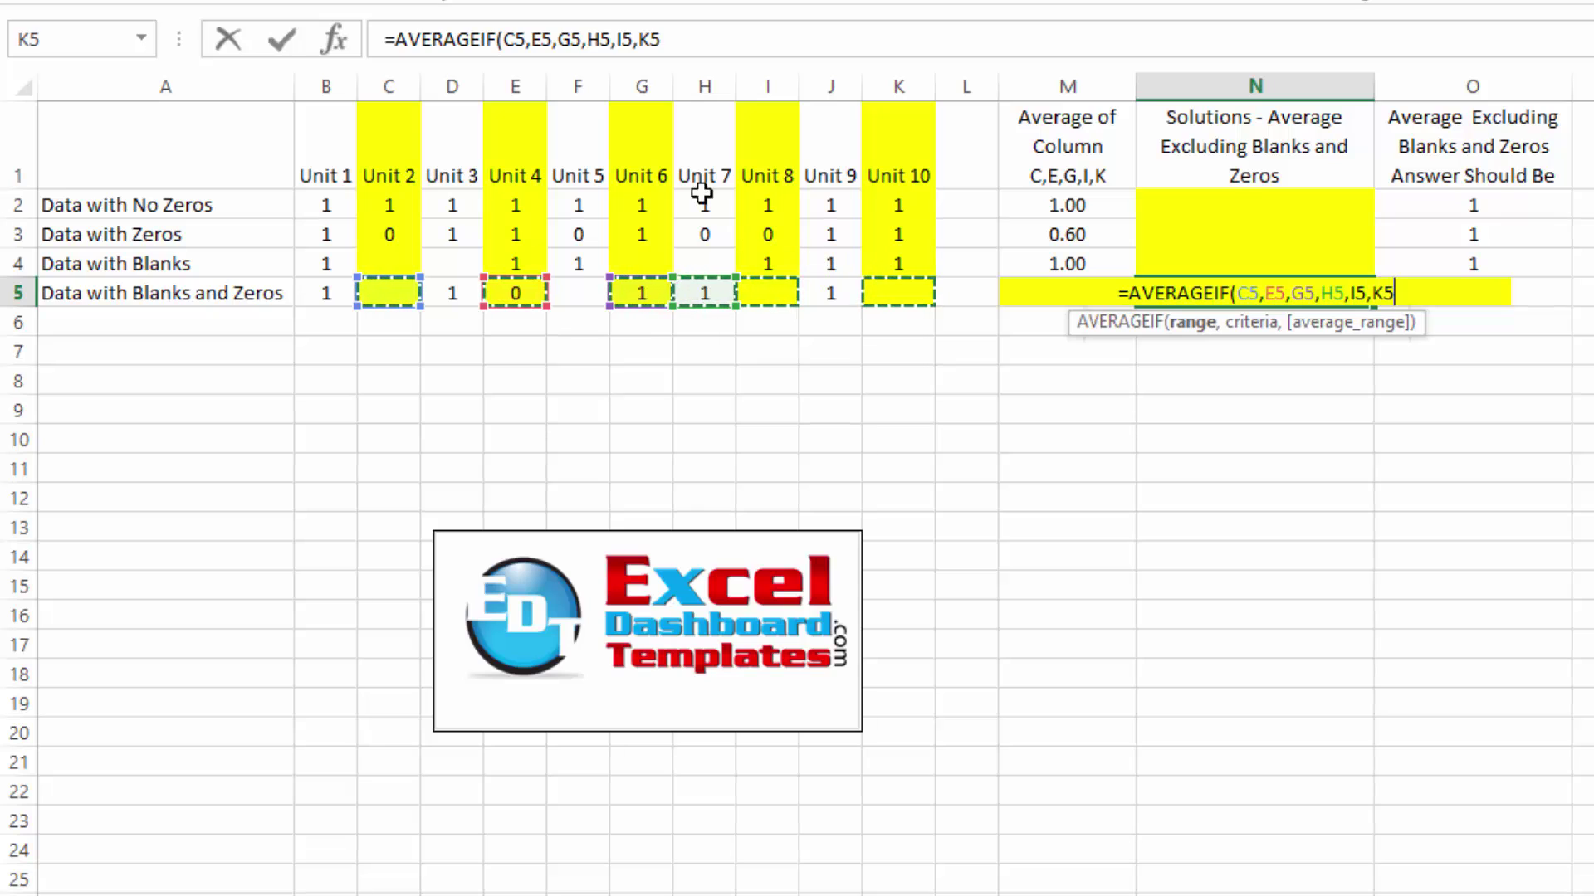
# Step: Remove the stray H5 reference, add the ">0" criterion and enter, triggering a too-many-arguments error
pyautogui.click(599, 54)
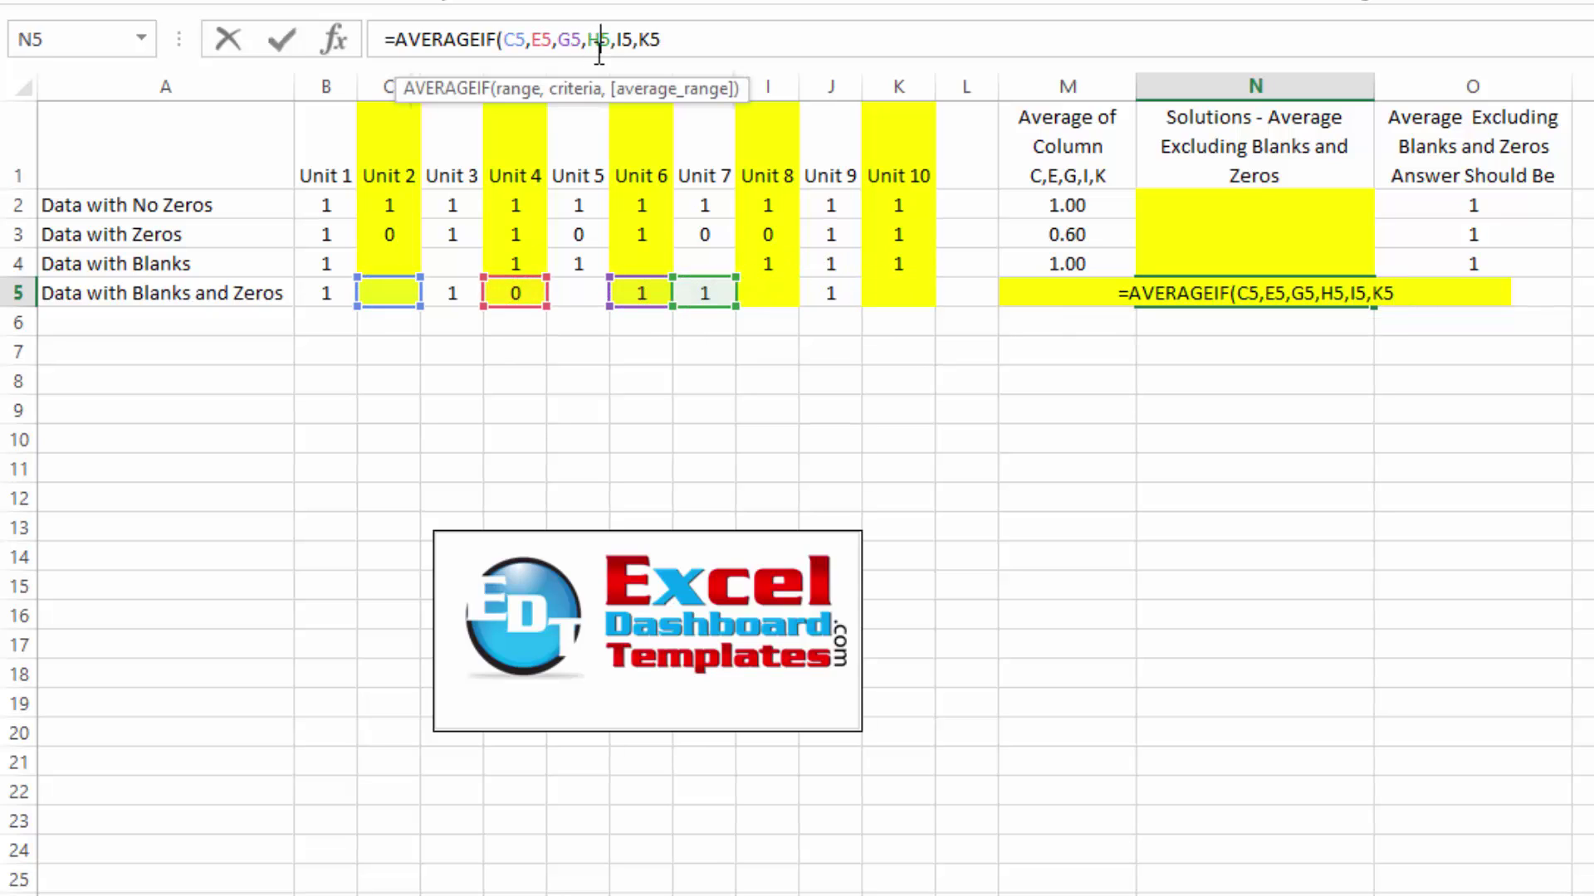
pyautogui.press('BackSpace')
pyautogui.press('Delete')
pyautogui.press('Delete')
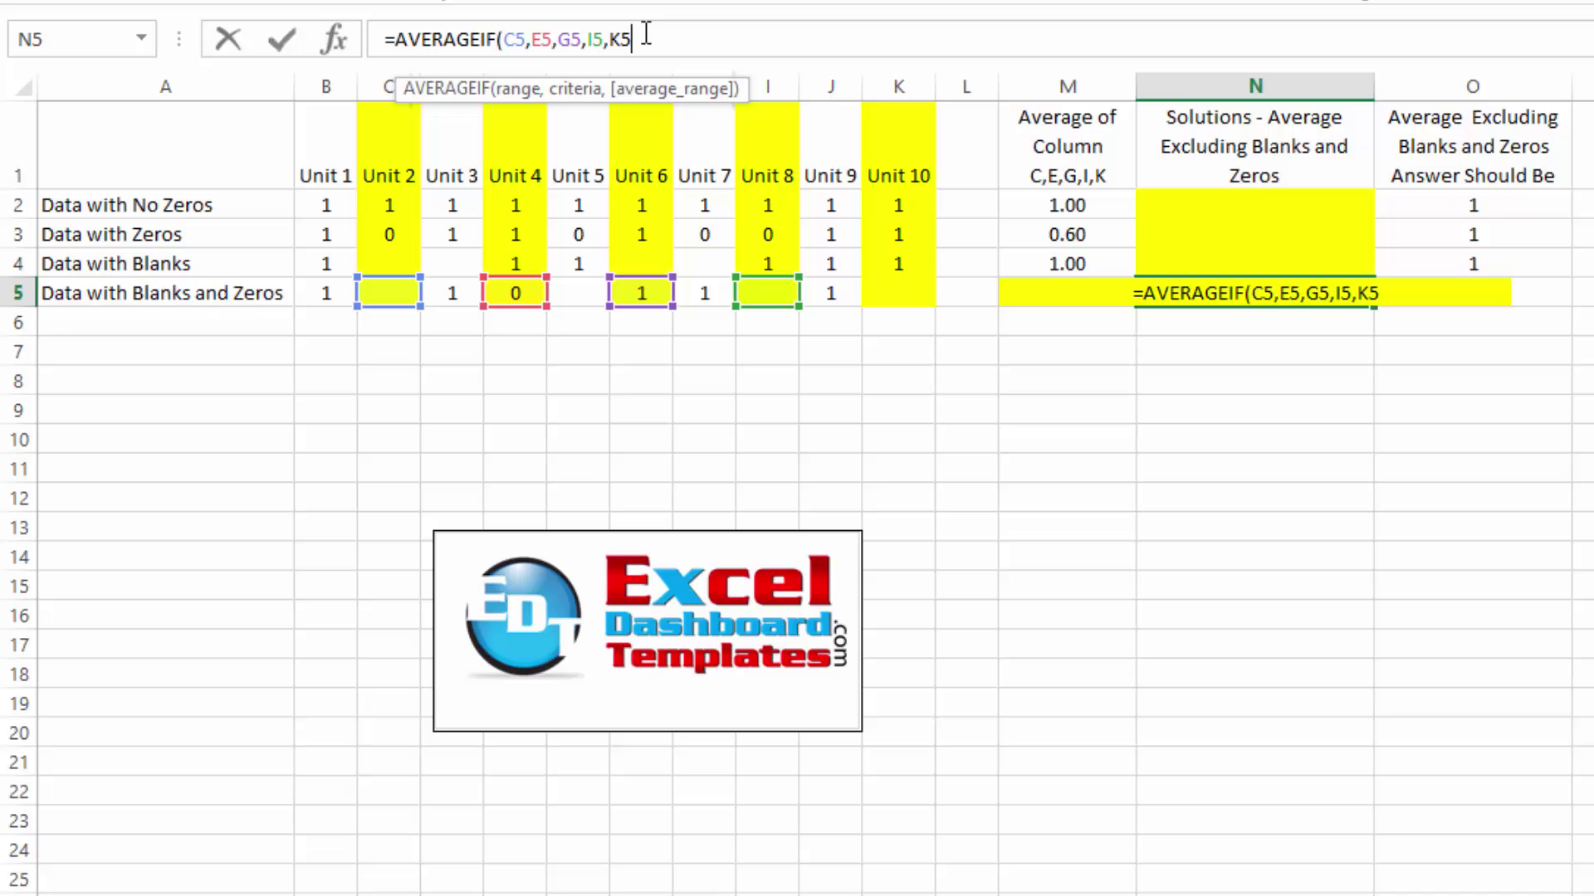
pyautogui.write(',"')
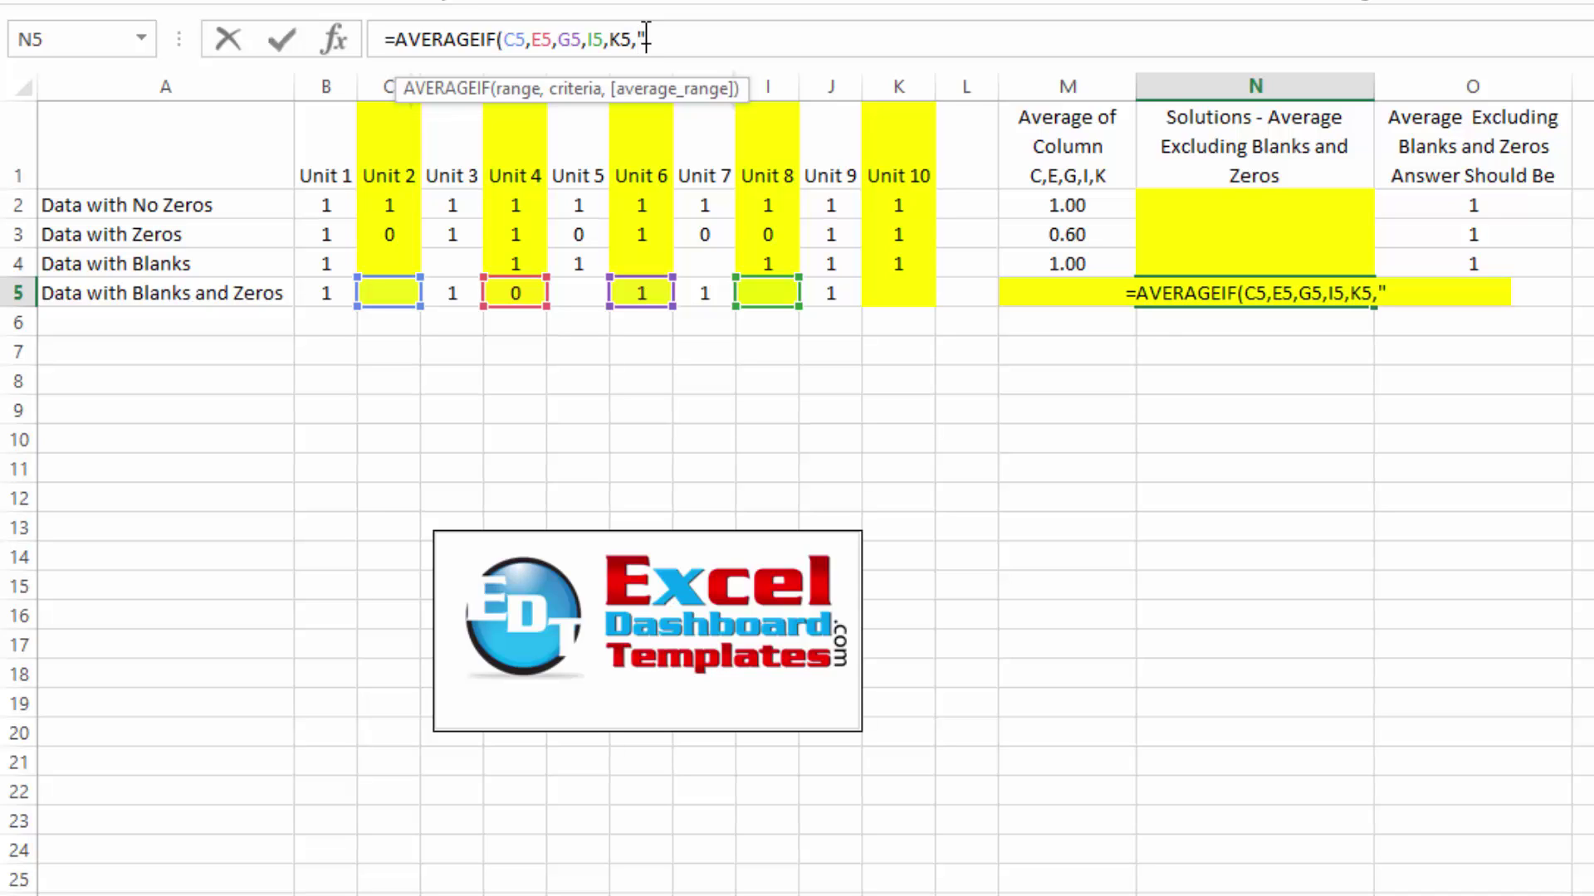
pyautogui.write('>0')
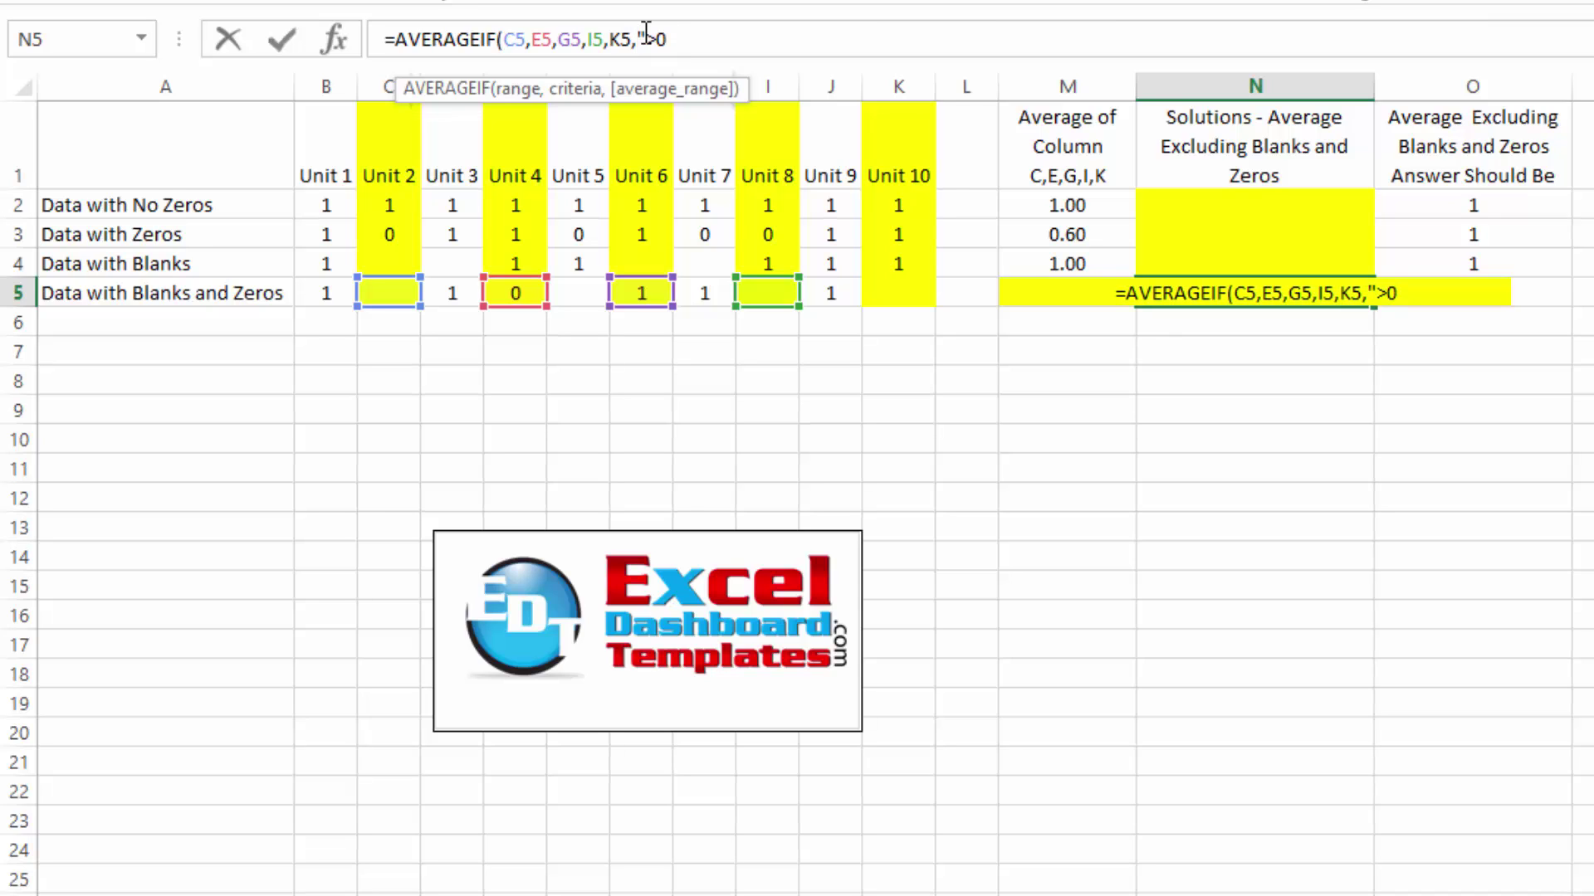
pyautogui.write('")')
pyautogui.press('Return')
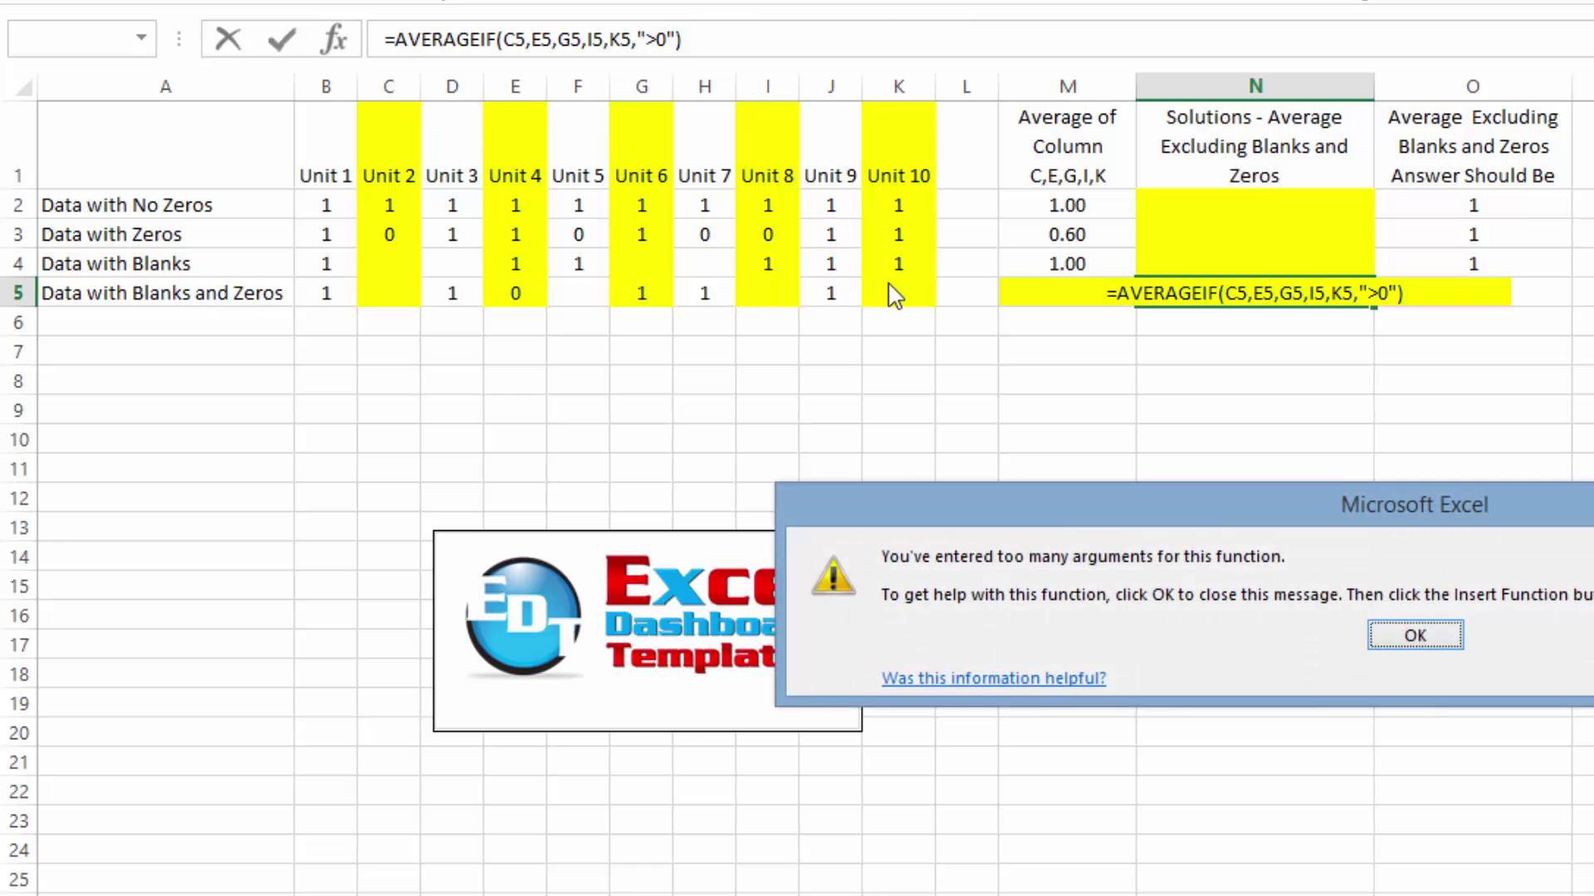
# Step: Dismiss the warning, wrap C5,E5,G5,I5,K5 in parentheses and enter the formula, giving #VALUE!
pyautogui.moveTo(1207, 507); pyautogui.dragTo(639, 326)
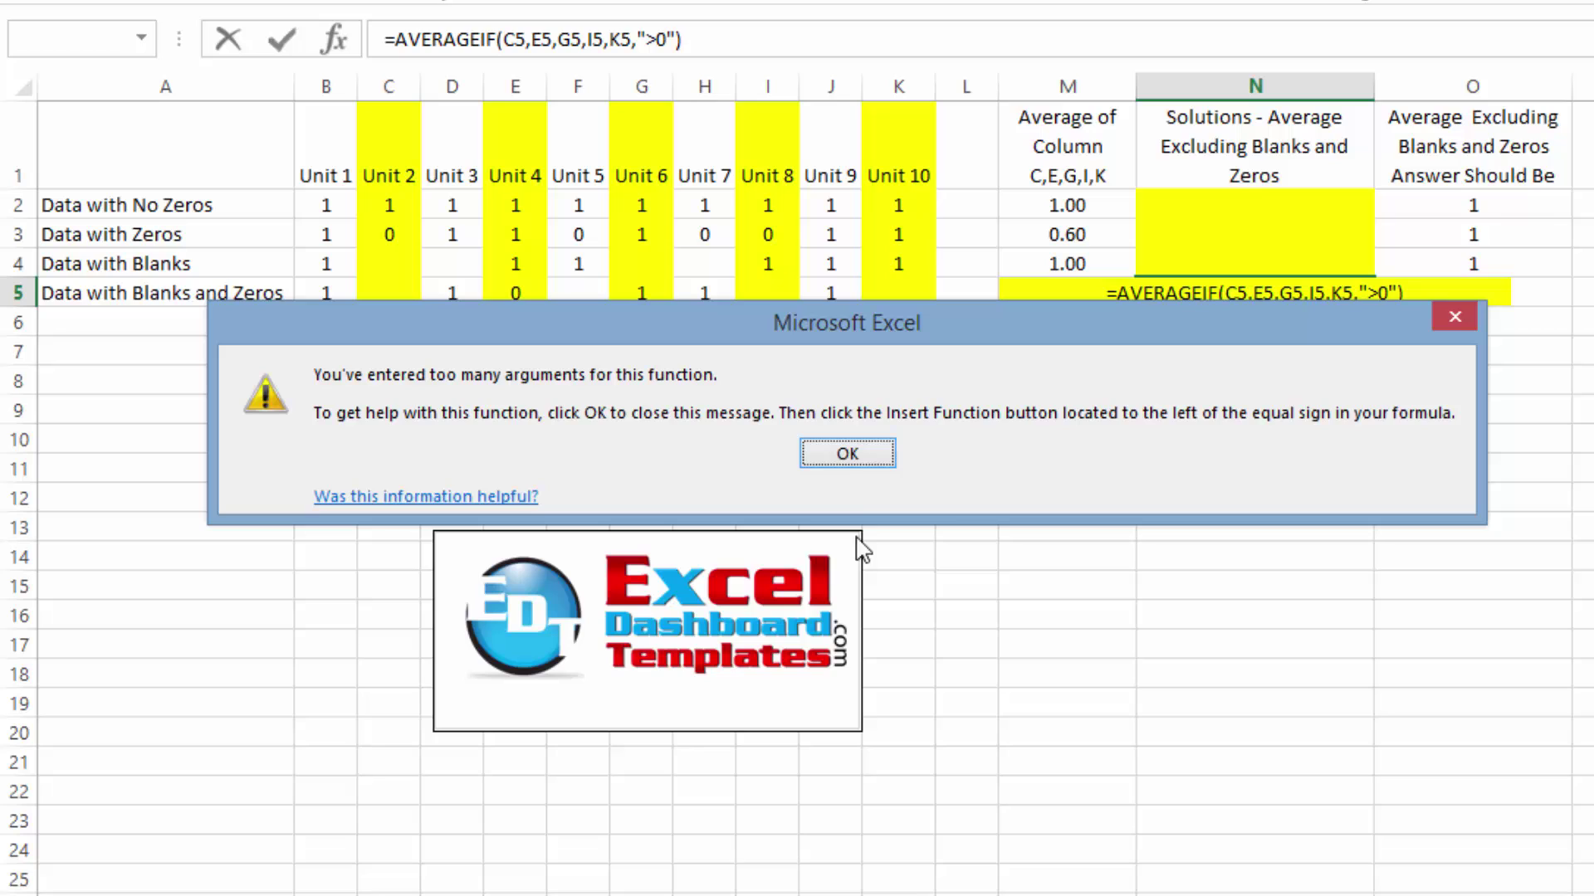
pyautogui.click(838, 454)
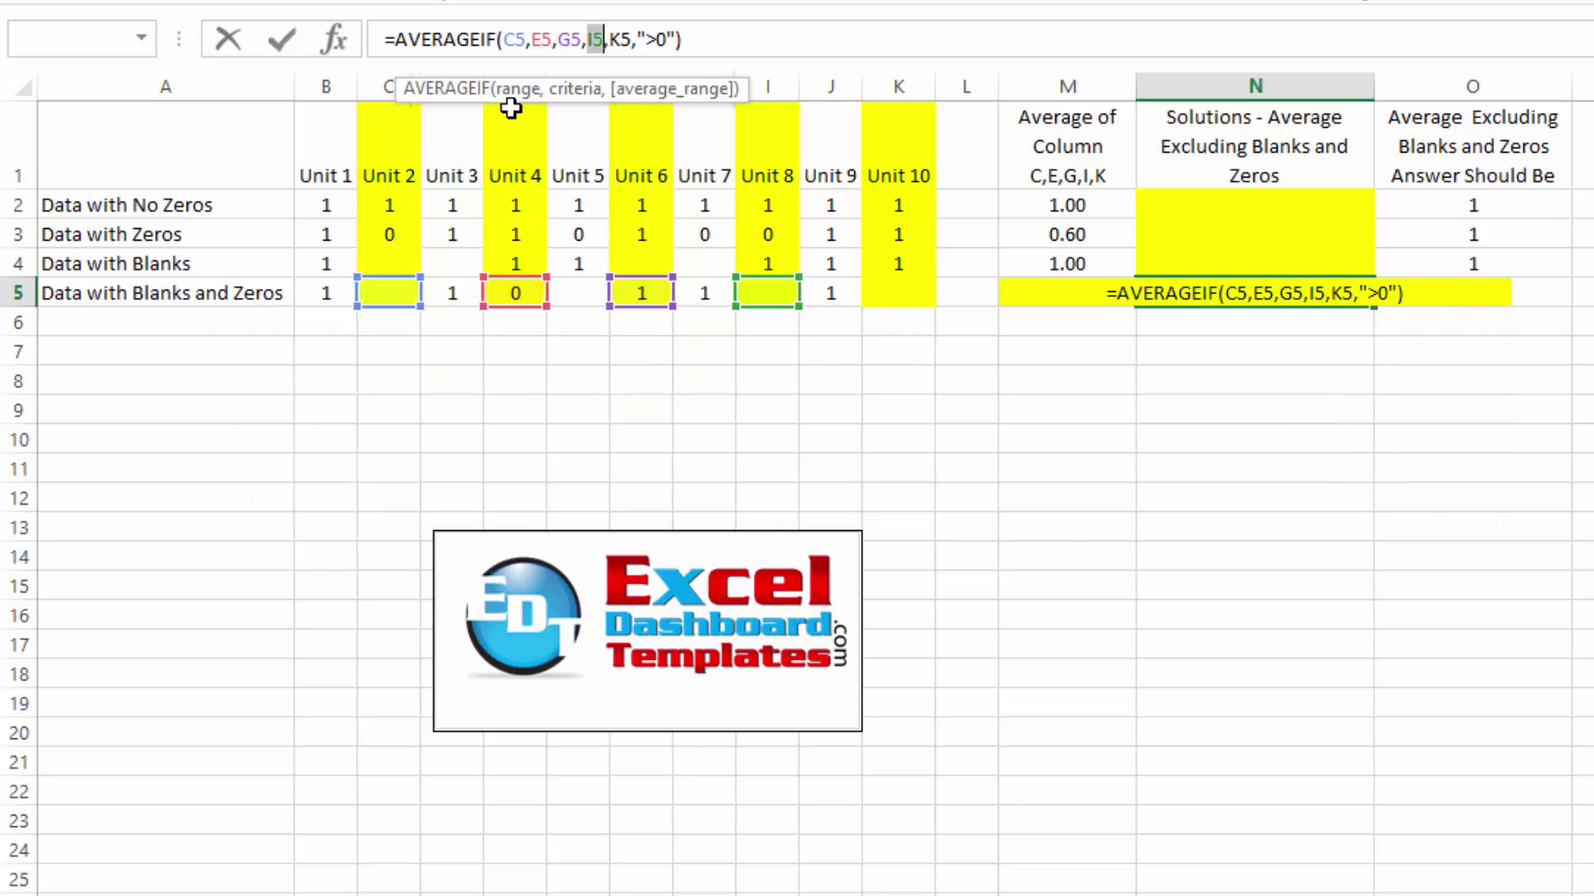
pyautogui.click(509, 42)
pyautogui.write('(')
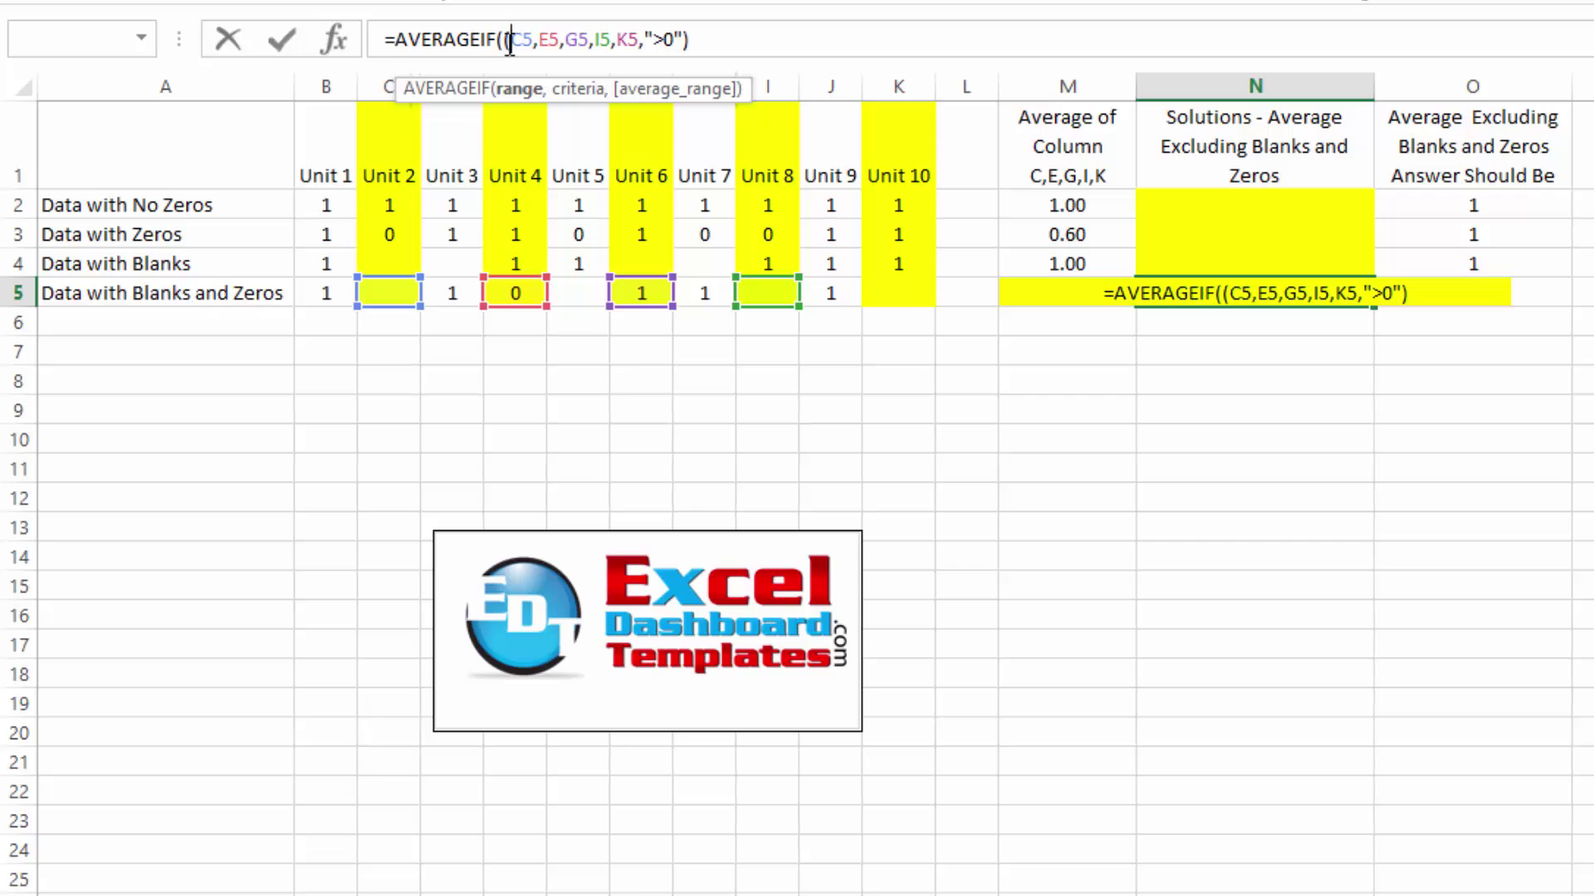
pyautogui.click(639, 39)
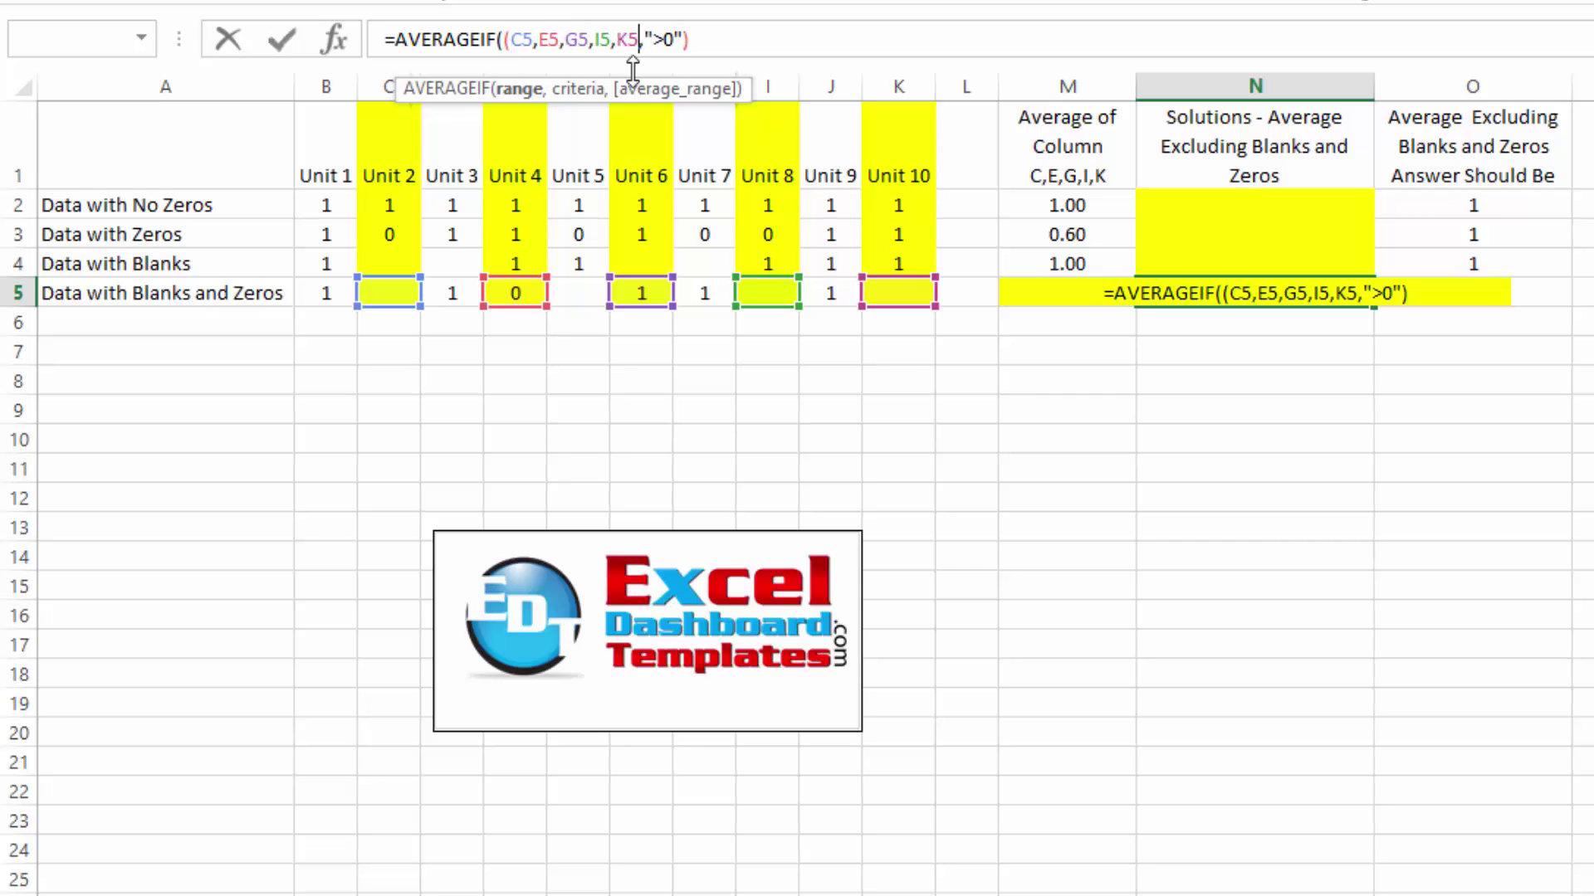
pyautogui.write(')')
pyautogui.press('Return')
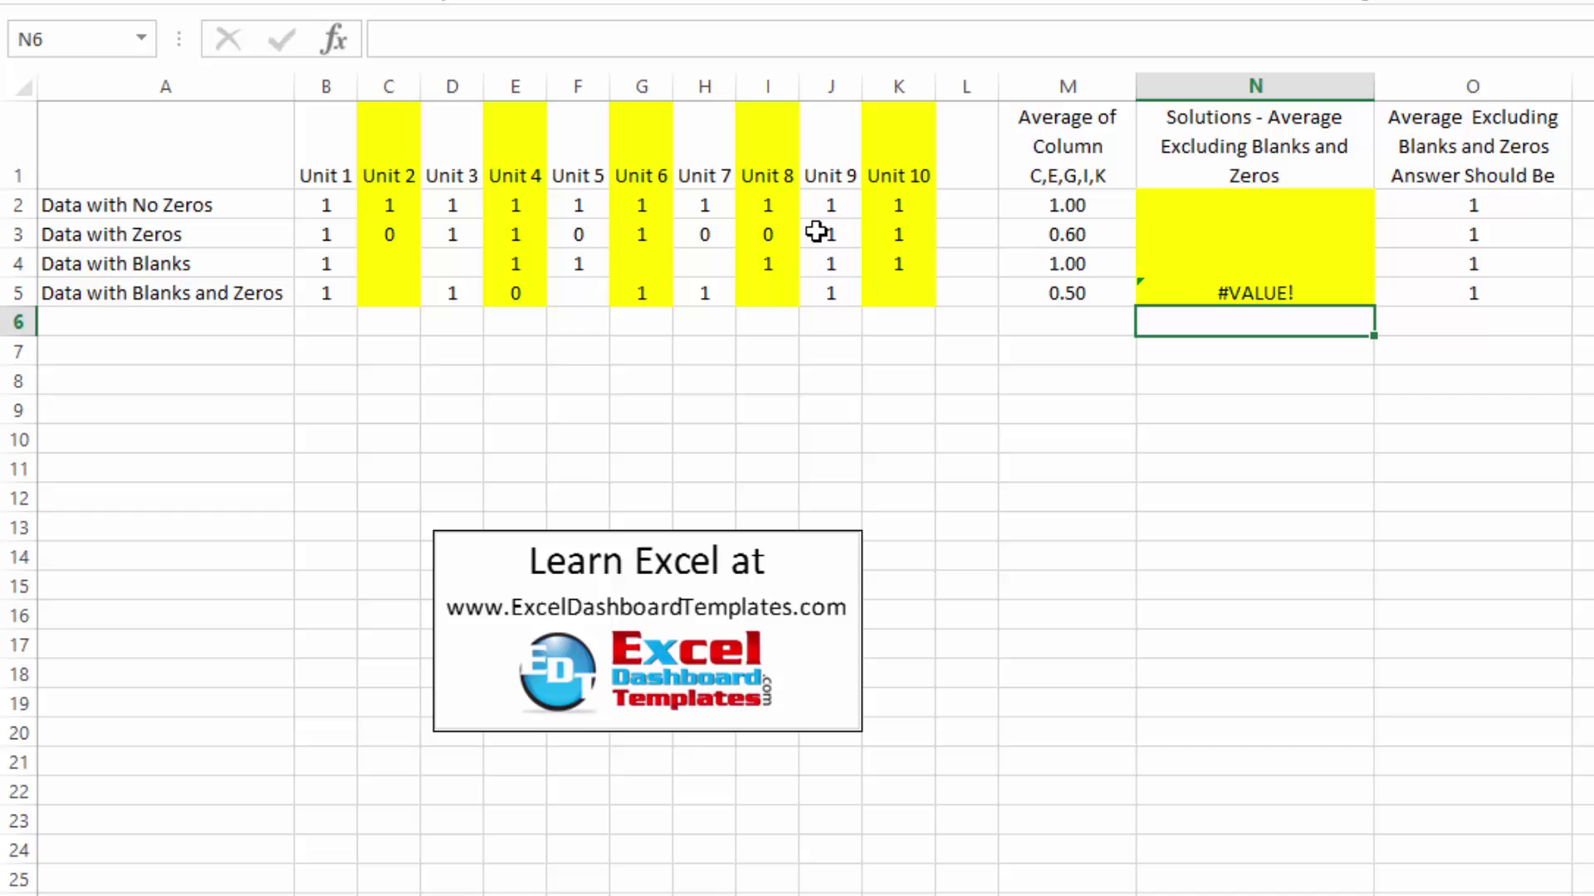
# Step: Re-edit N5's formula, recommit it, then delete it so N5 is empty
pyautogui.click(1191, 289)
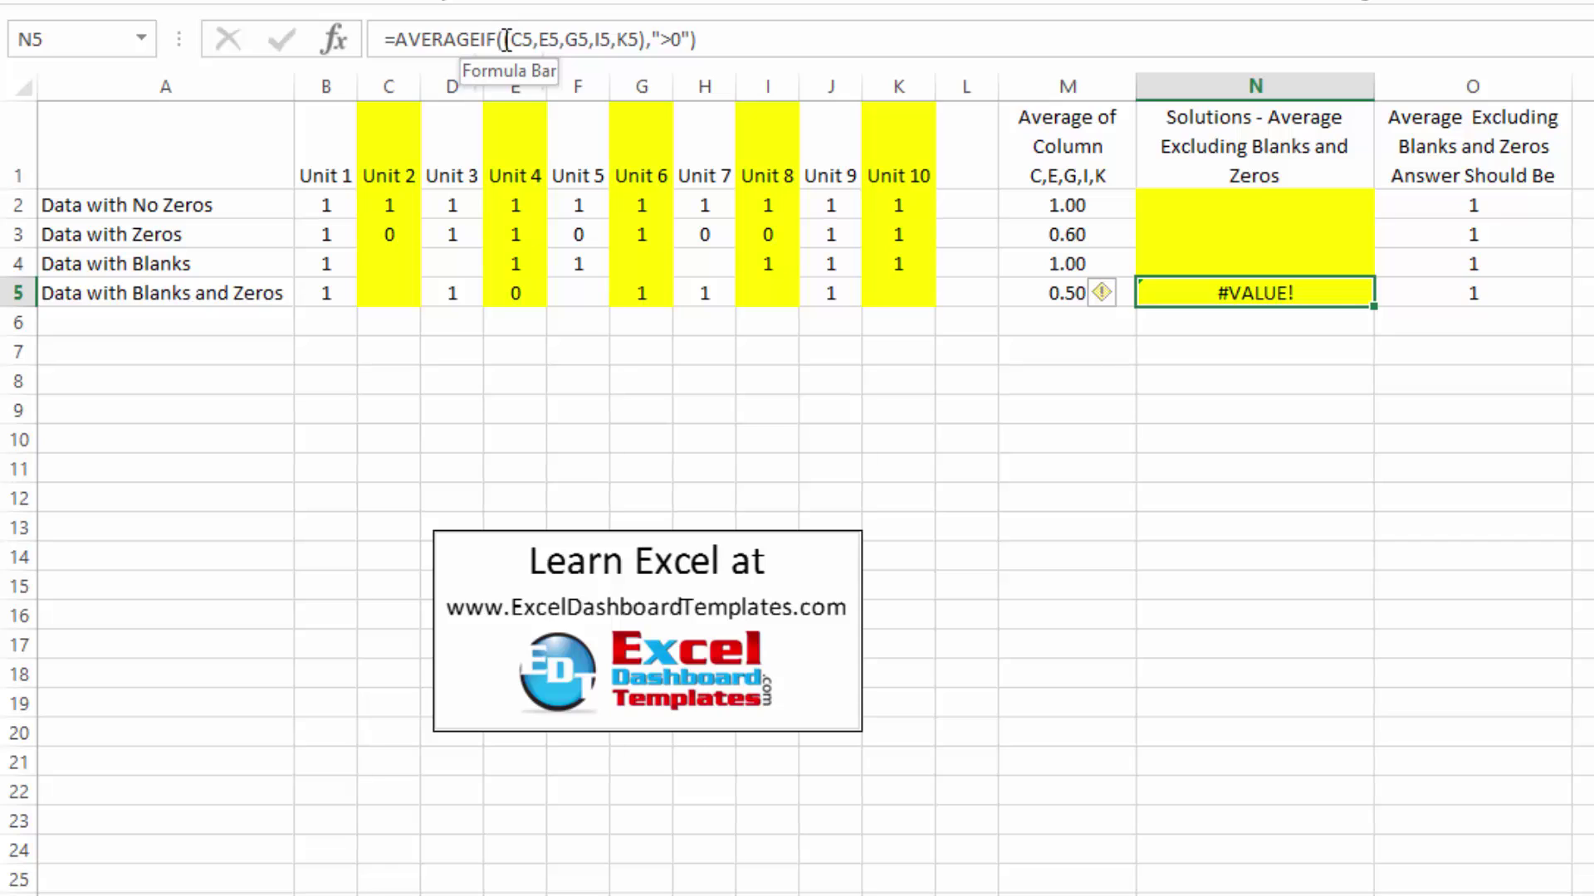
pyautogui.click(507, 40)
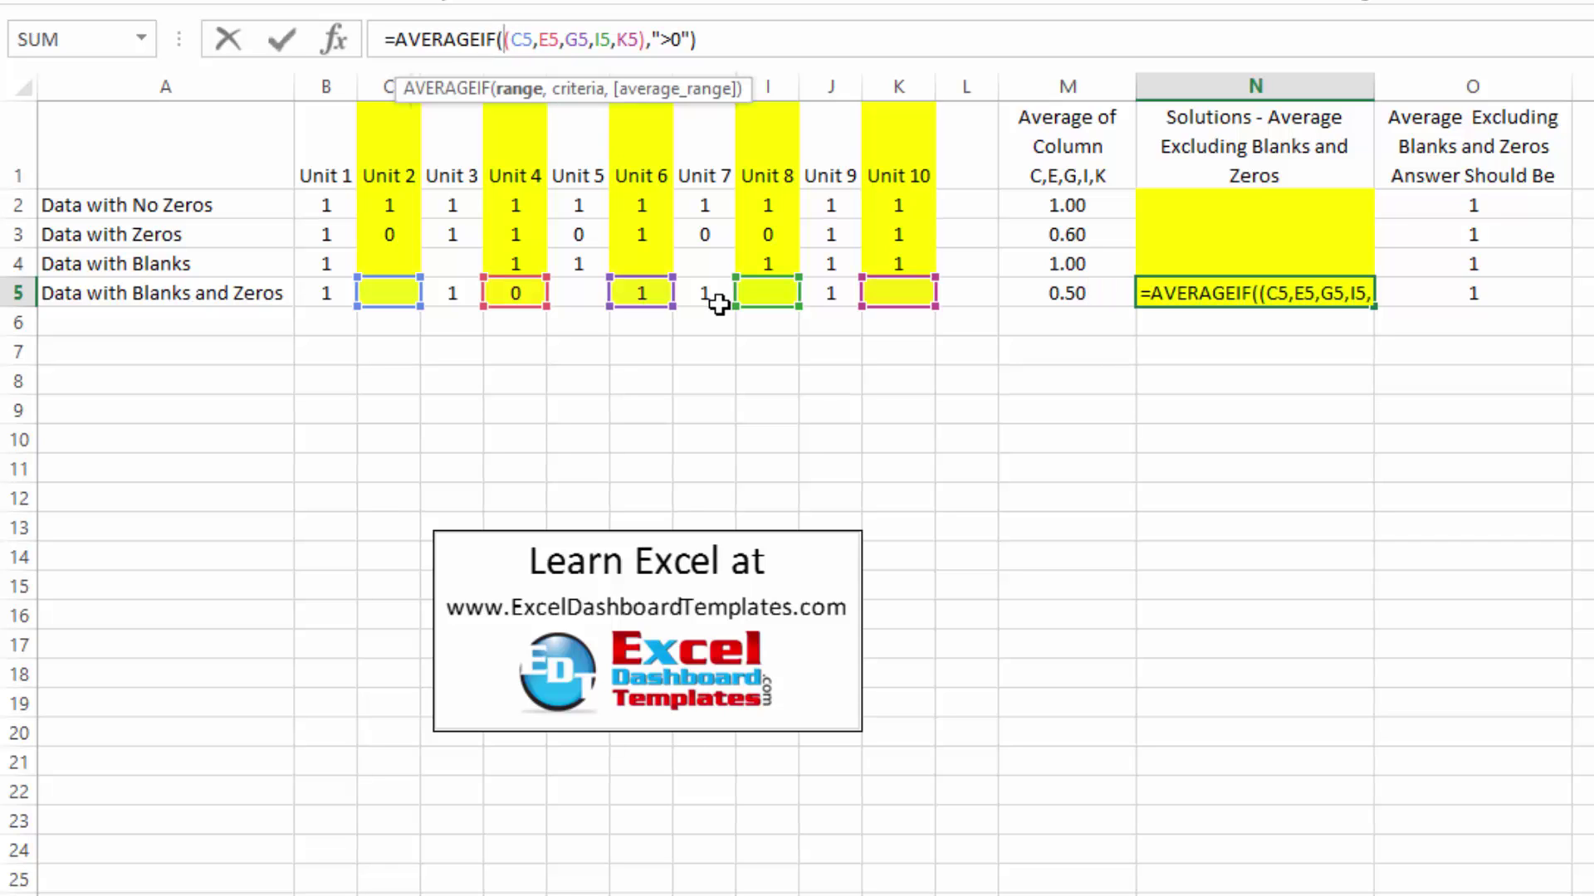
pyautogui.hotkey('ctrl', 'Return')
pyautogui.press('Delete')
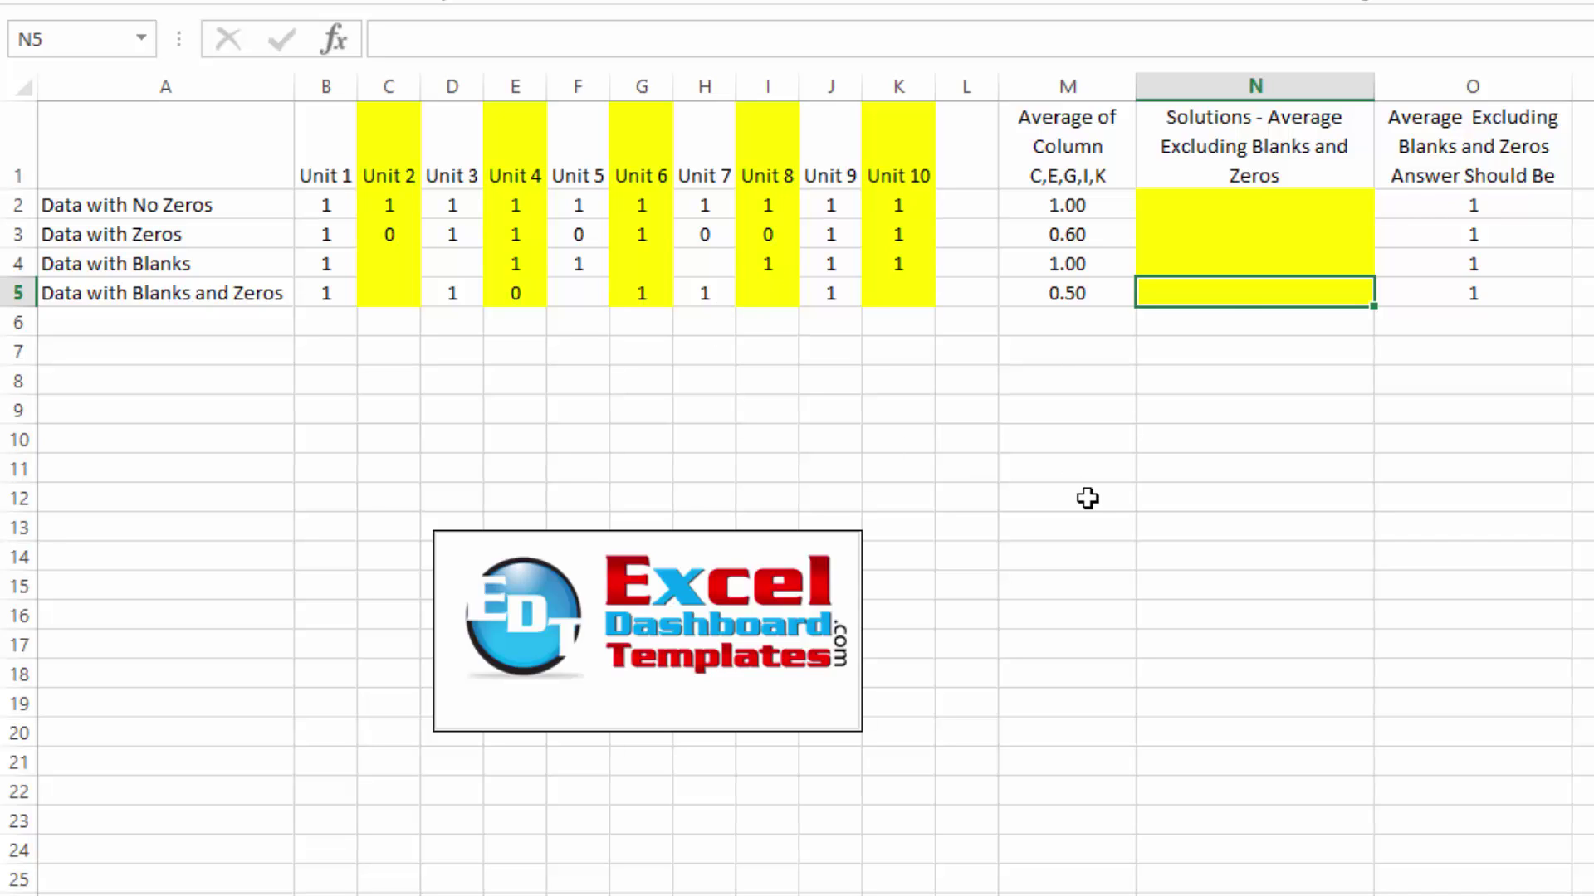
pyautogui.click(1242, 313)
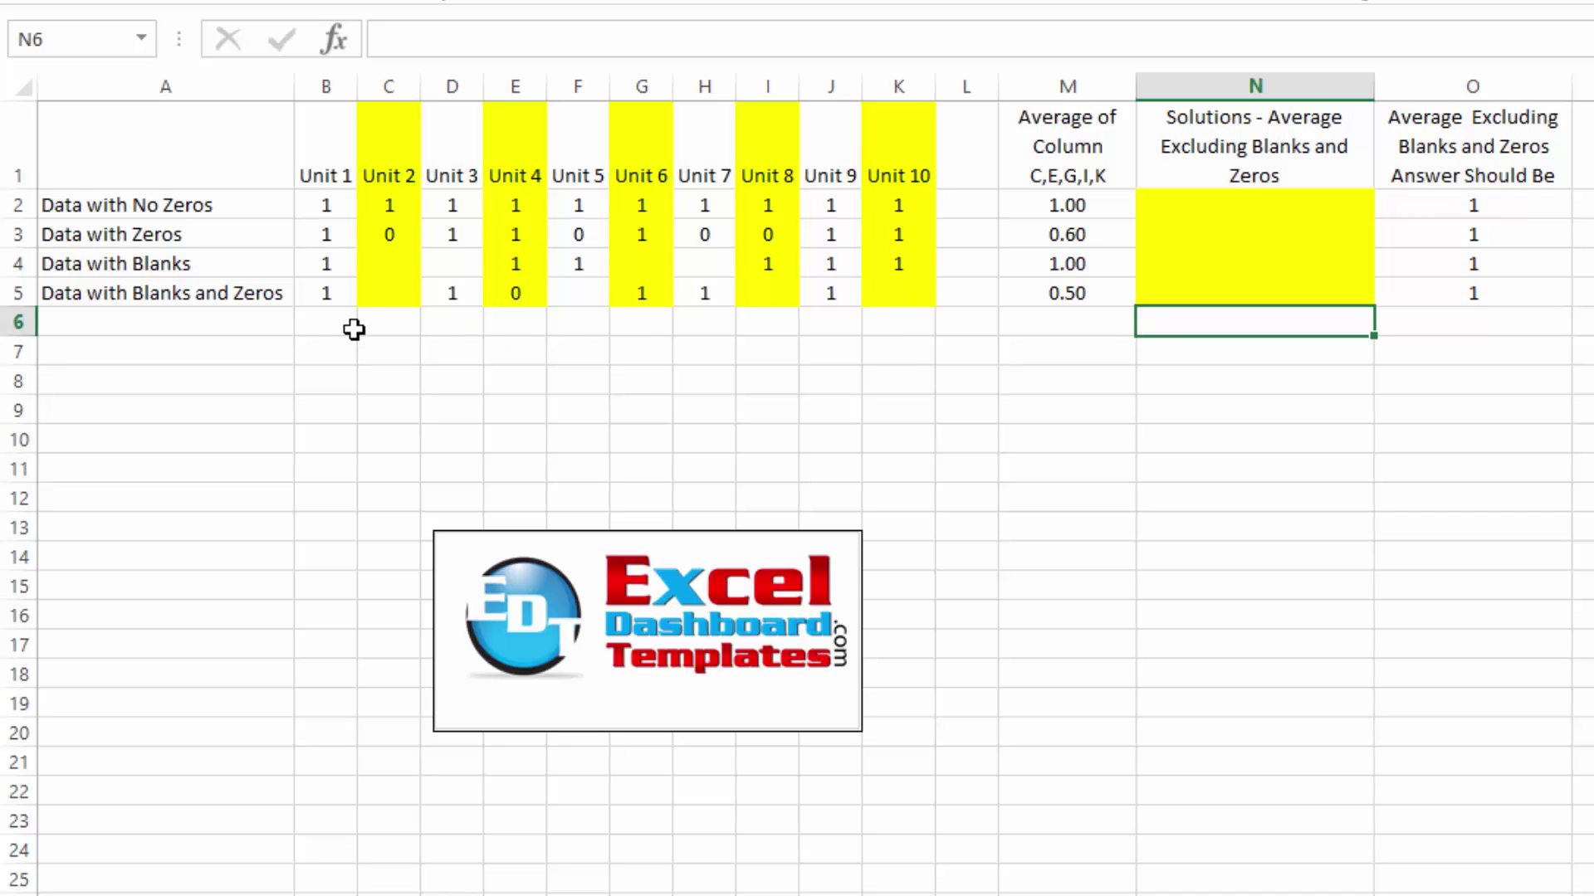
pyautogui.click(1267, 286)
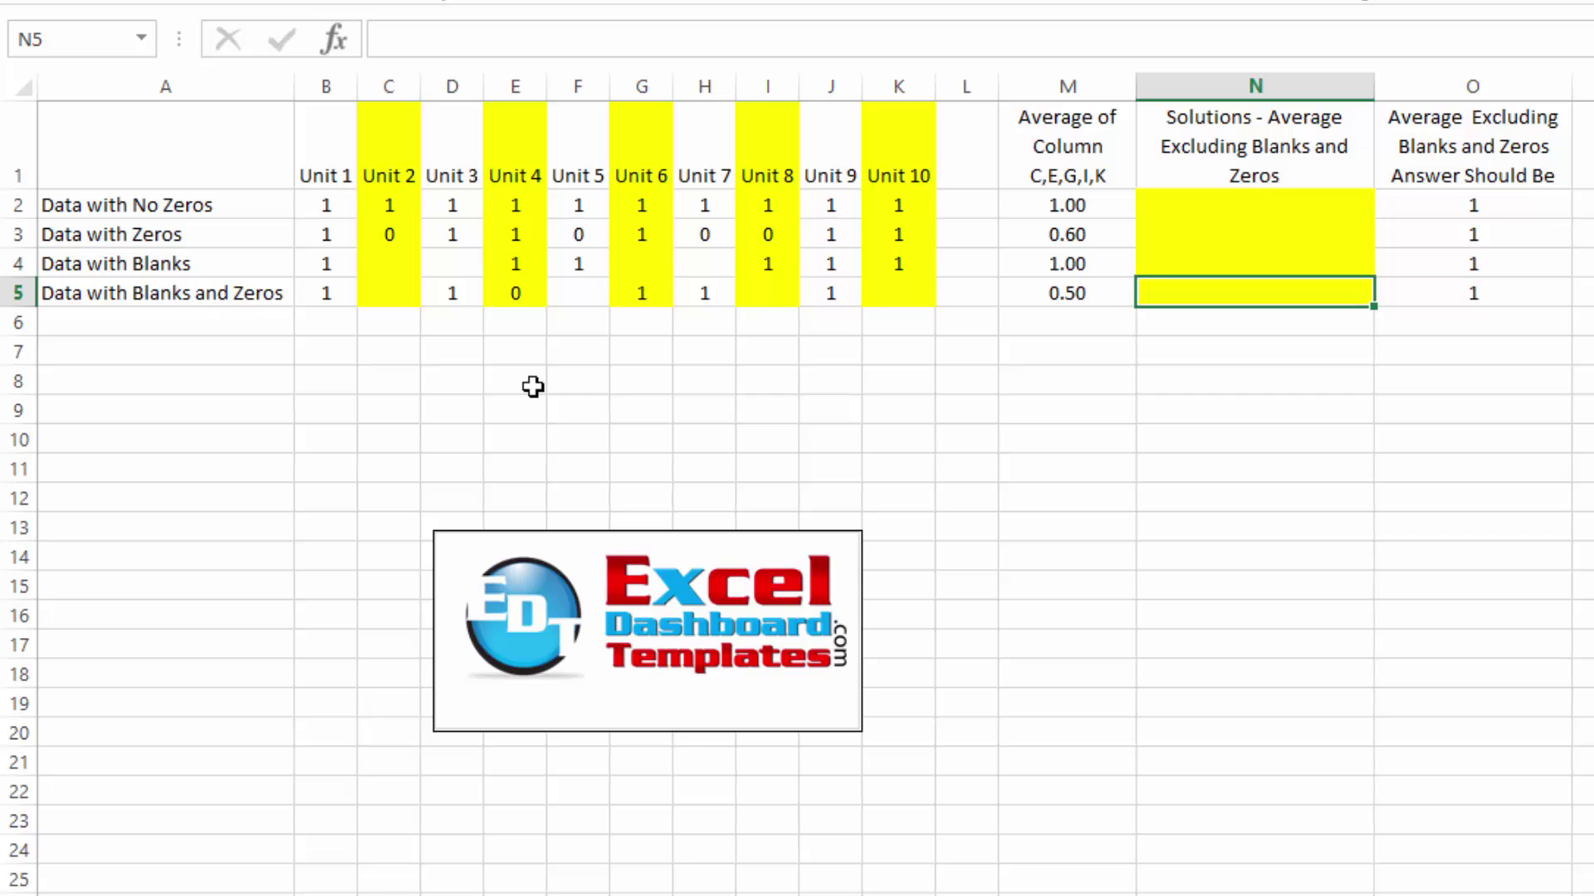
# Step: Enter =AVERAGEIFS(B5:K5,B5:K5,">0",B6:K6,"X") in N5, which returns #DIV/0!
pyautogui.write('=aver')
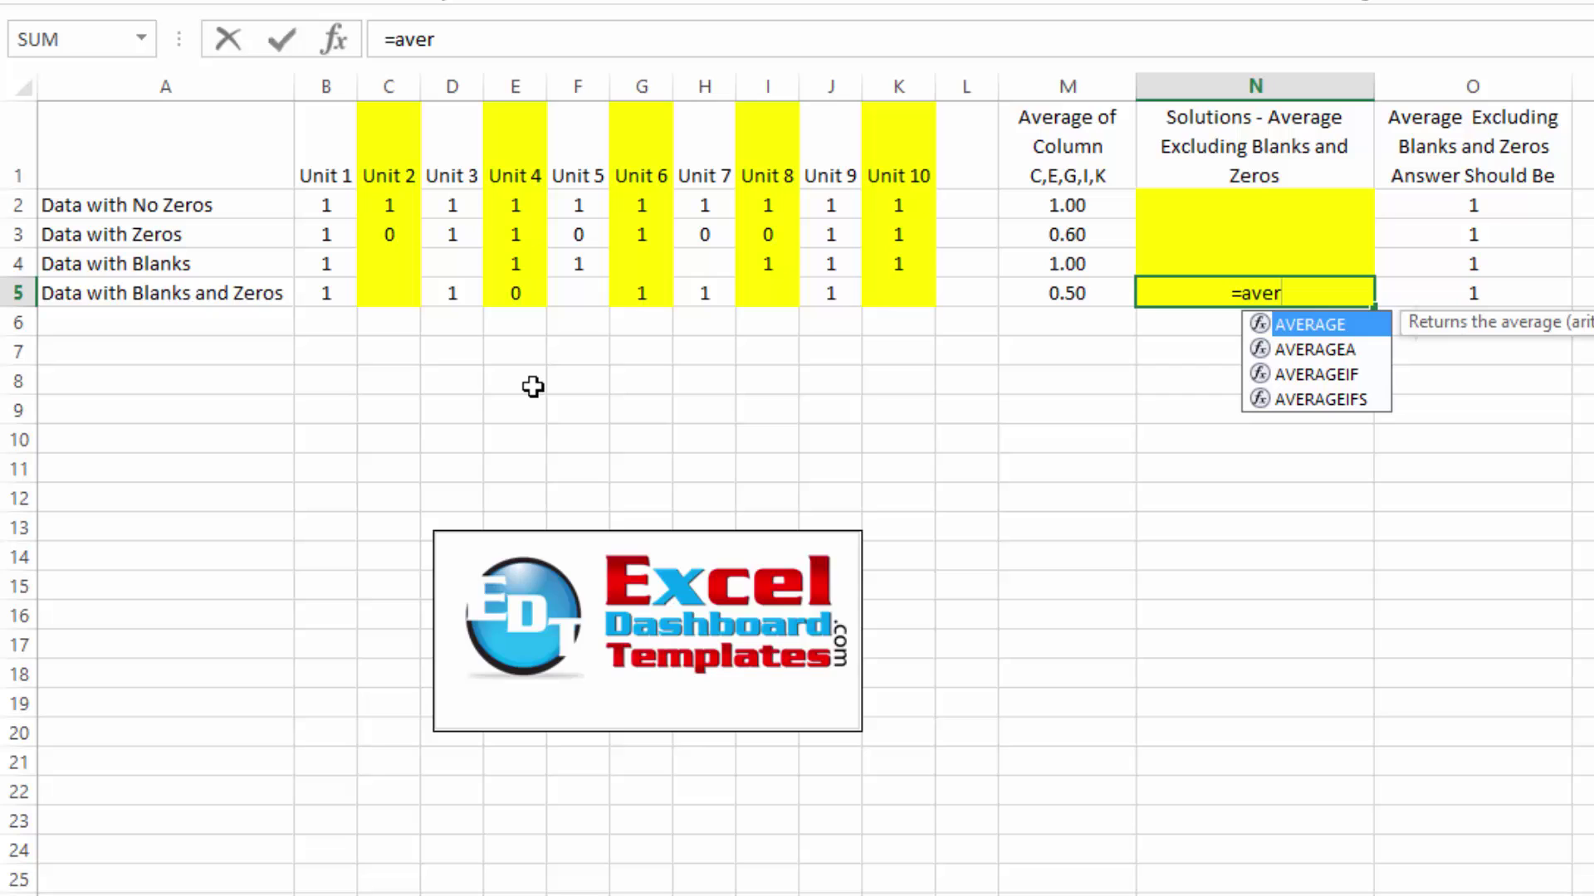
pyautogui.press('Down')
pyautogui.press('Down')
pyautogui.press('Down')
pyautogui.press('Tab')
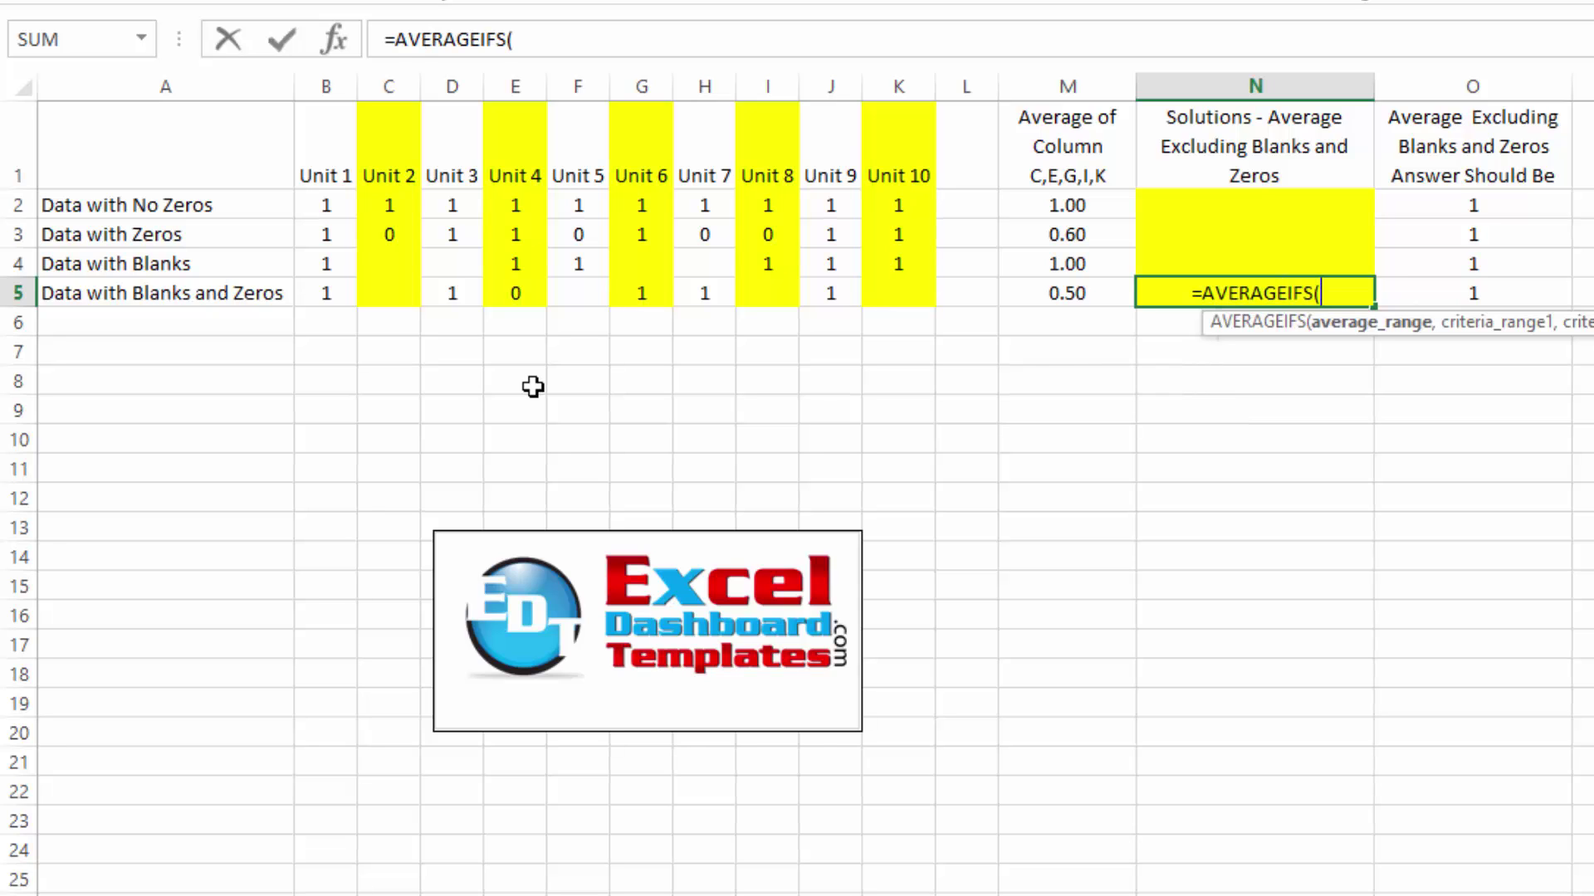
pyautogui.moveTo(332, 293); pyautogui.dragTo(921, 293)
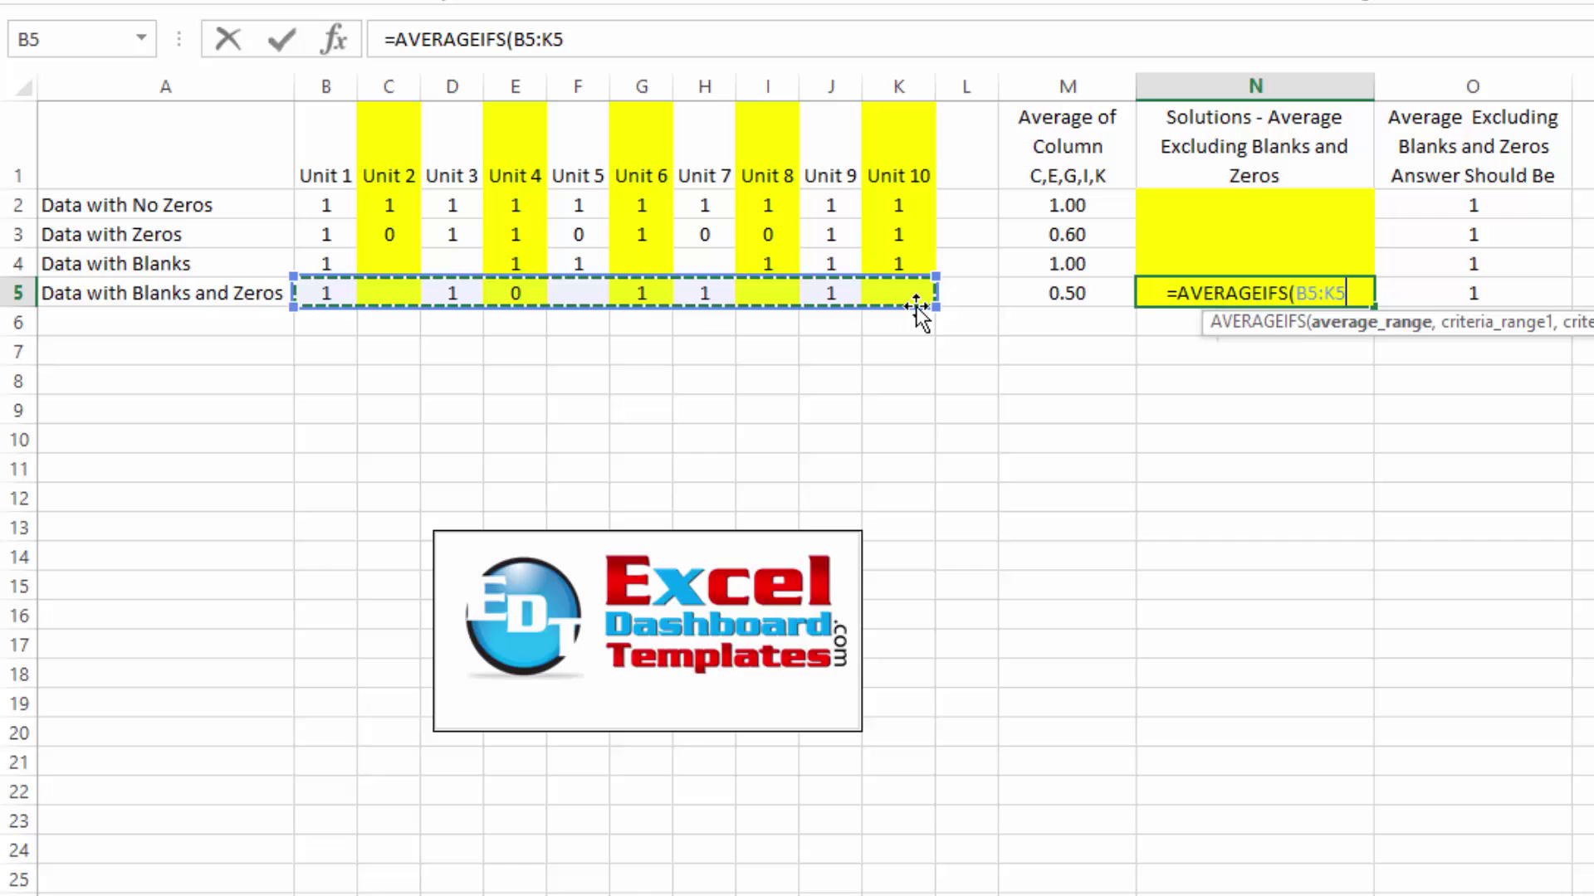
pyautogui.write(',')
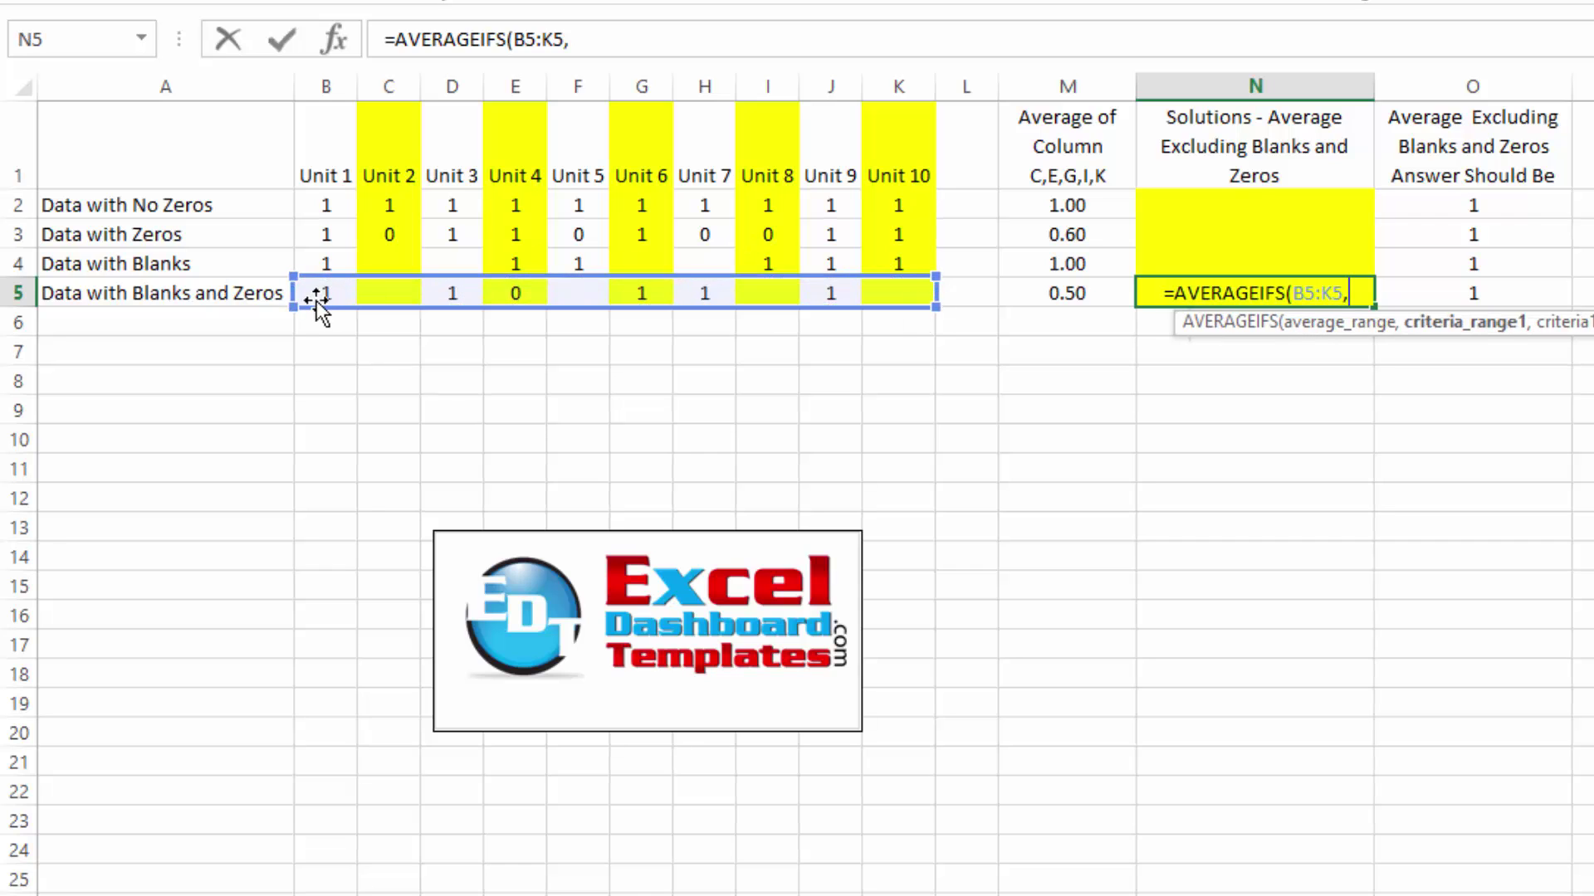
pyautogui.moveTo(318, 301); pyautogui.dragTo(909, 295)
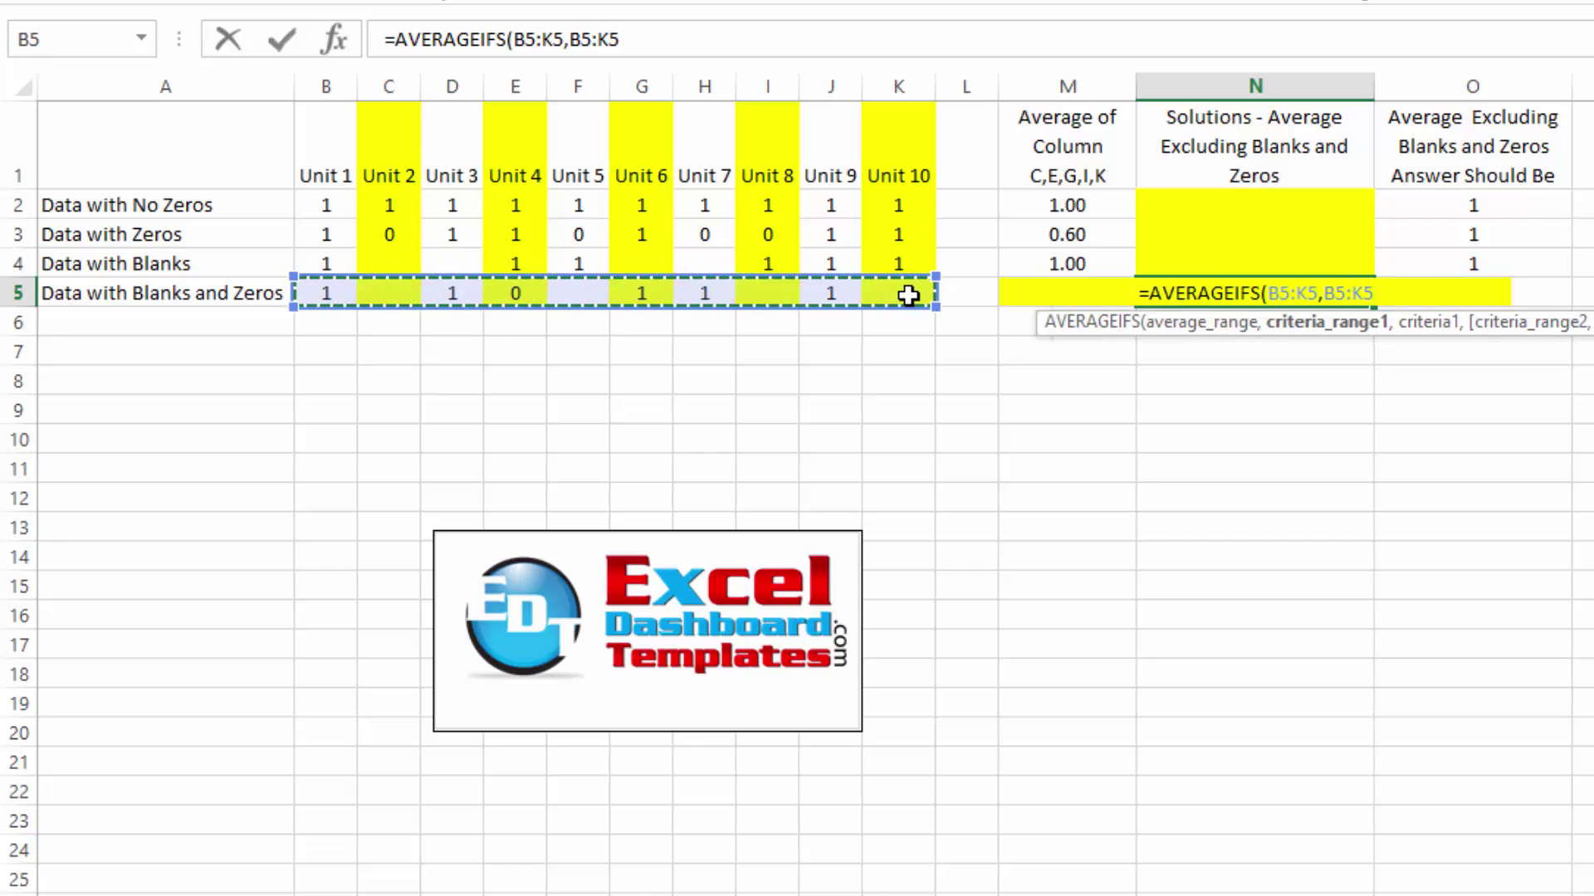
pyautogui.write(',"')
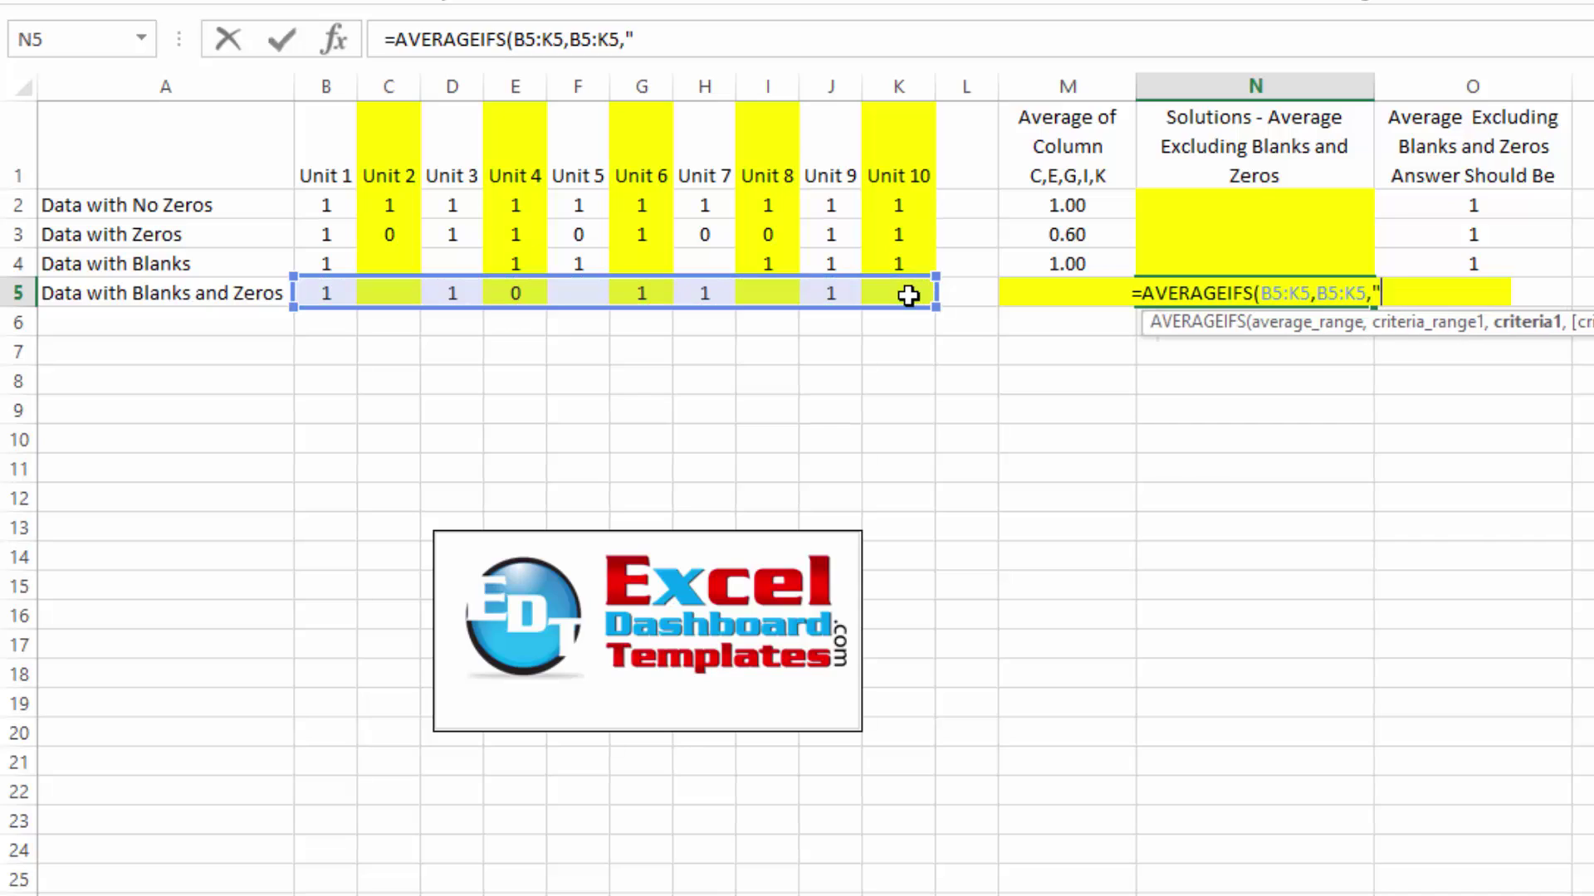
pyautogui.write('>')
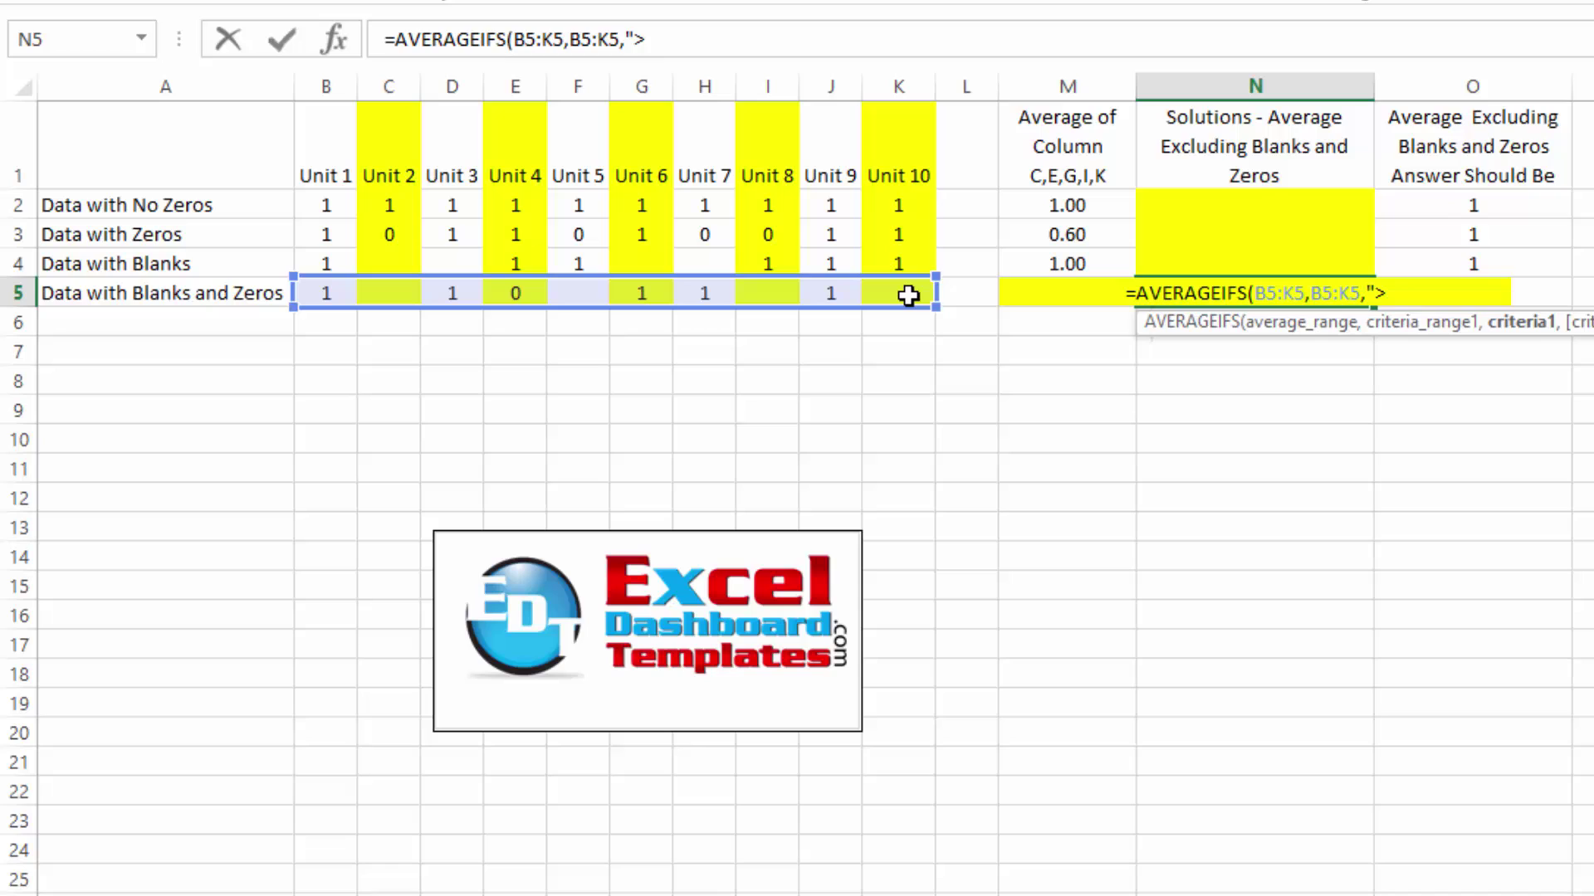
pyautogui.write('0",')
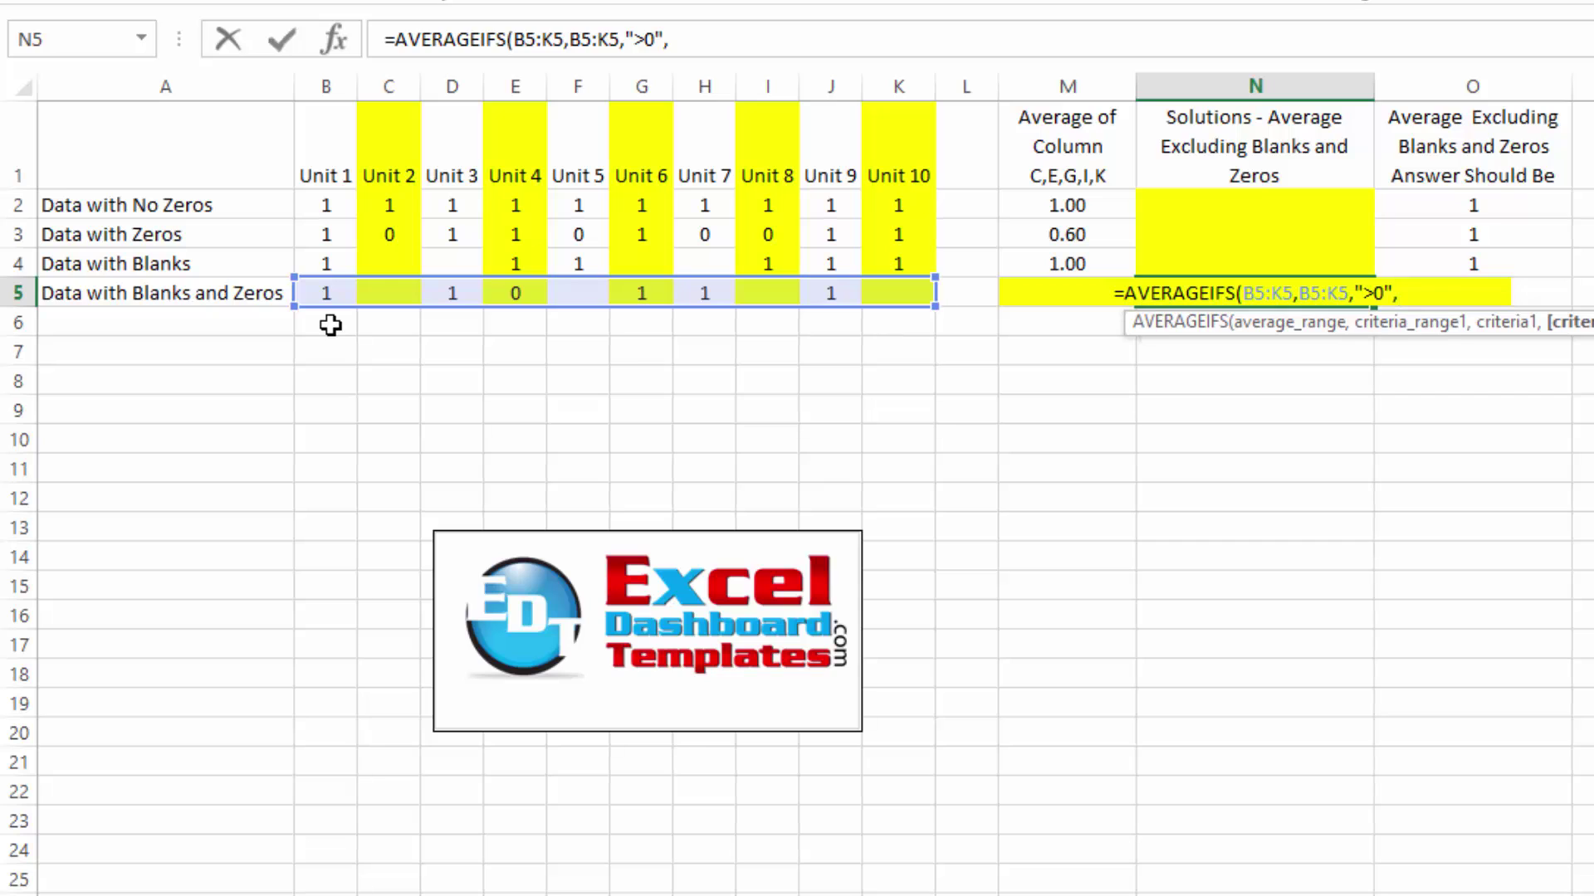
pyautogui.moveTo(330, 325); pyautogui.dragTo(888, 324)
pyautogui.write(',')
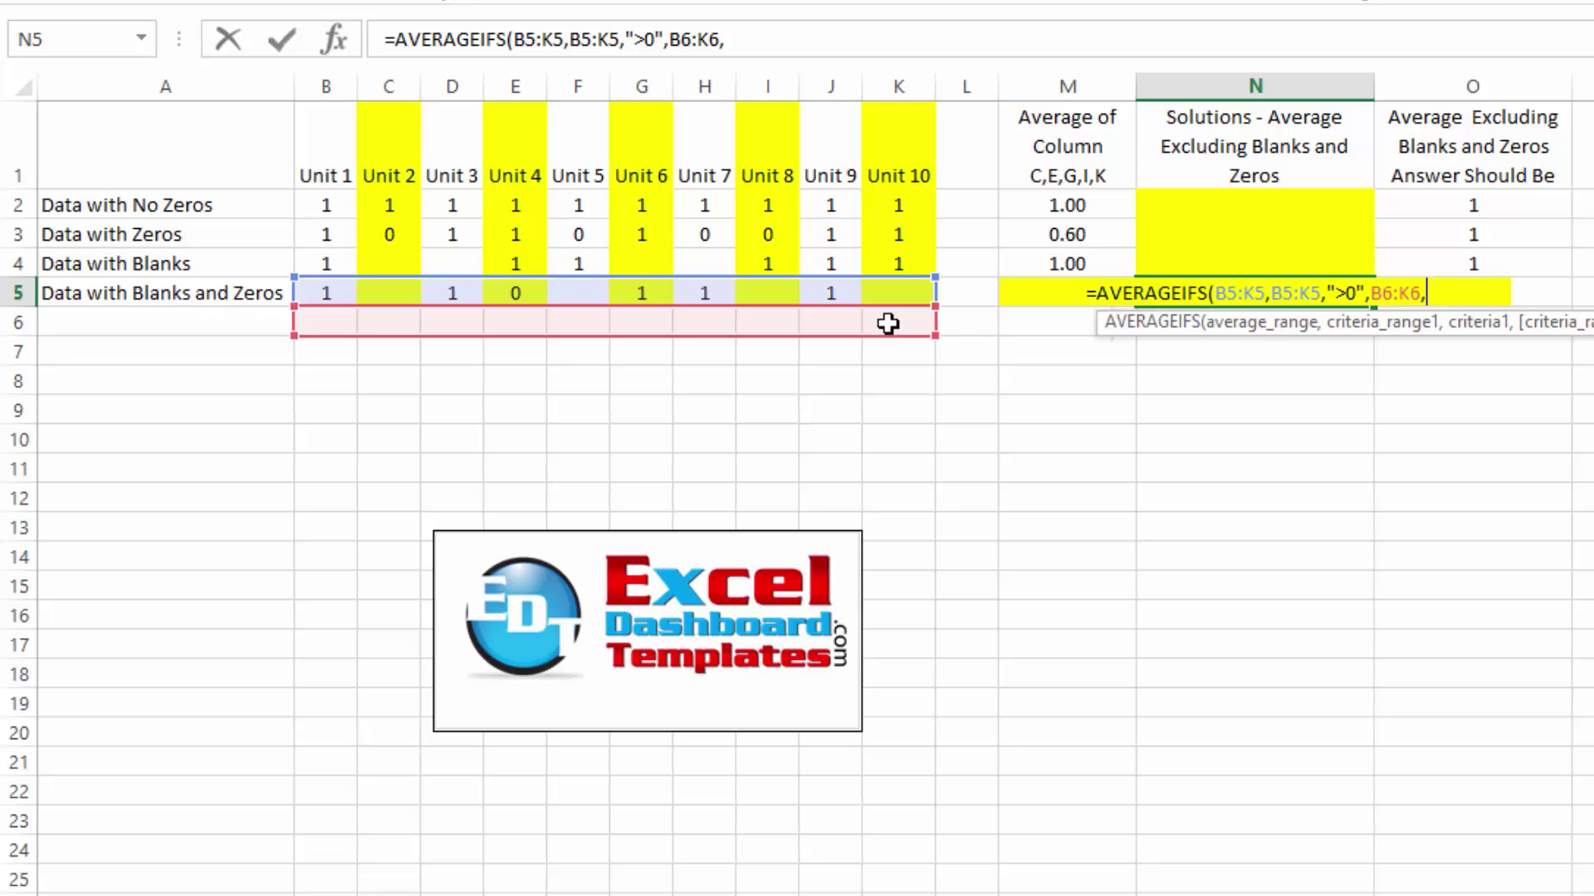
pyautogui.write('"X"')
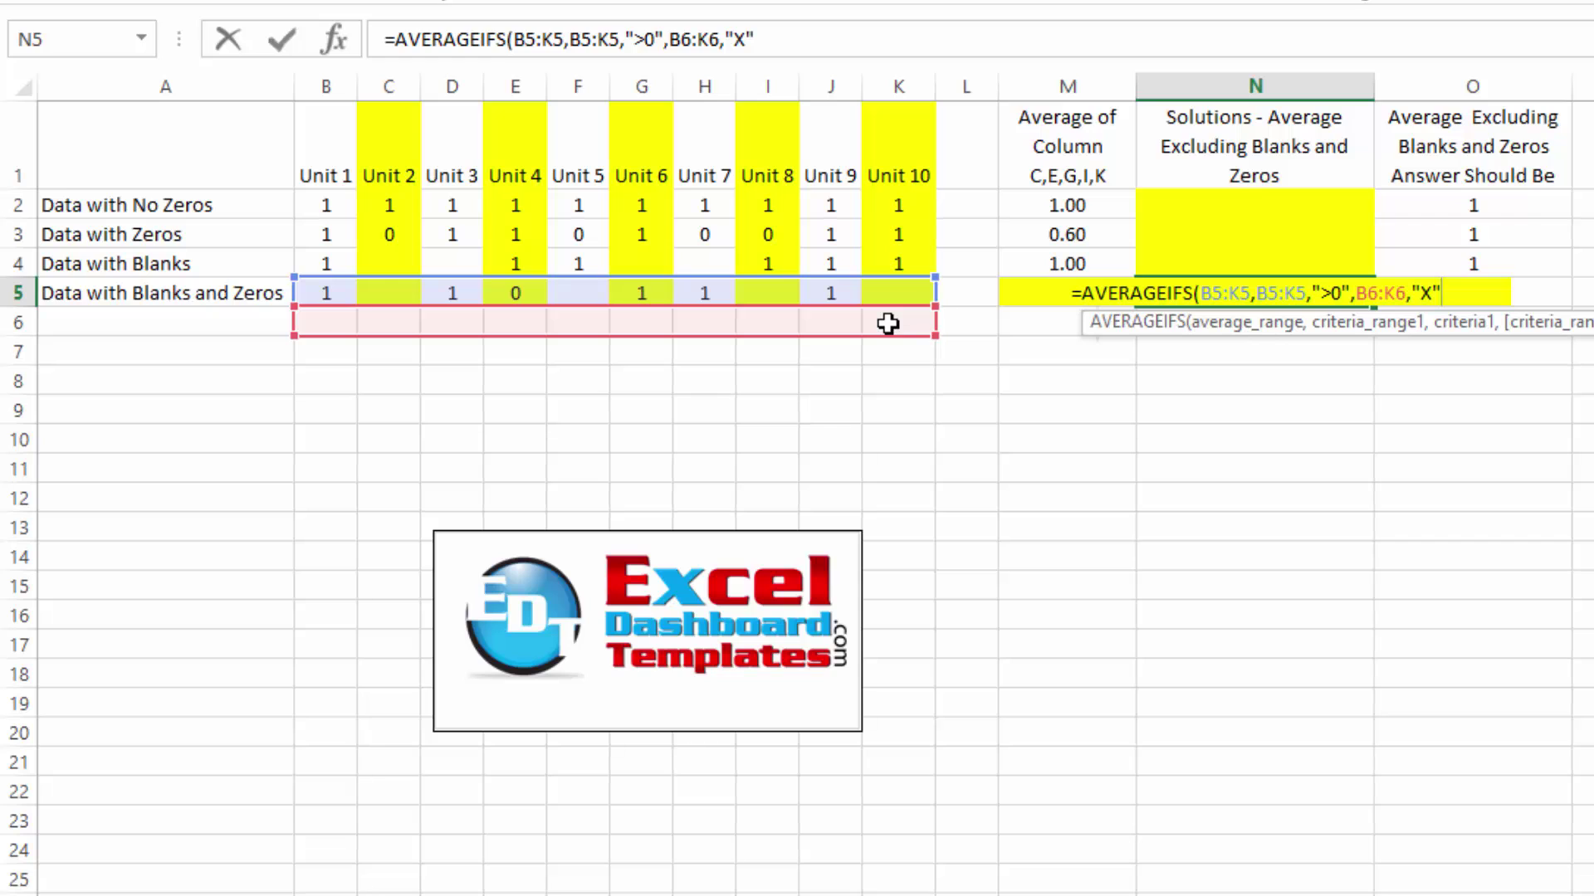
pyautogui.write(')')
pyautogui.press('Return')
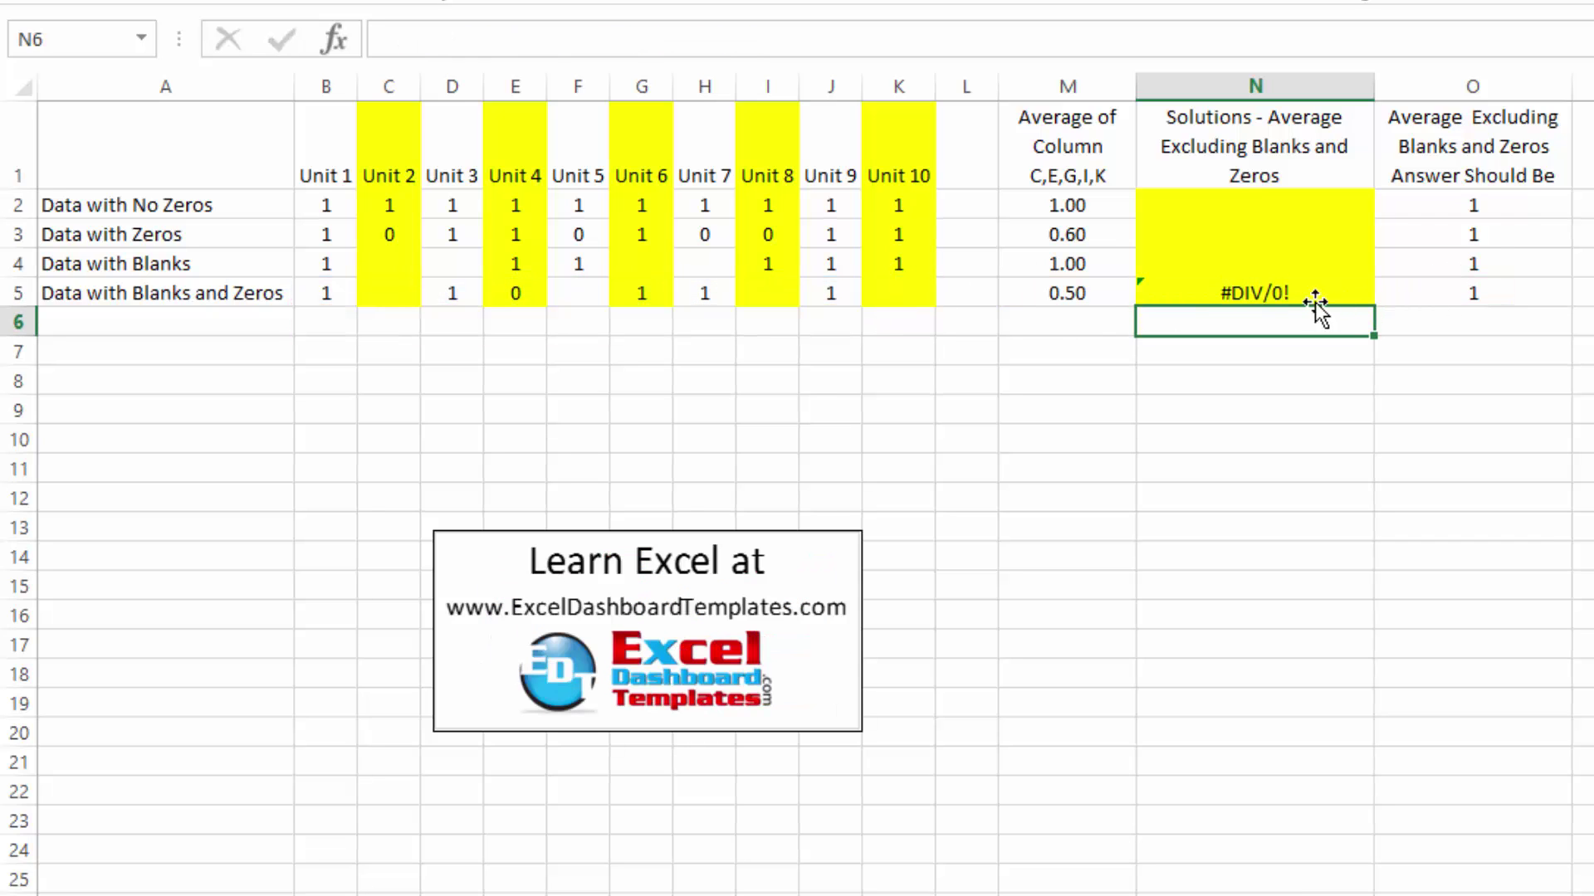
pyautogui.press('Up')
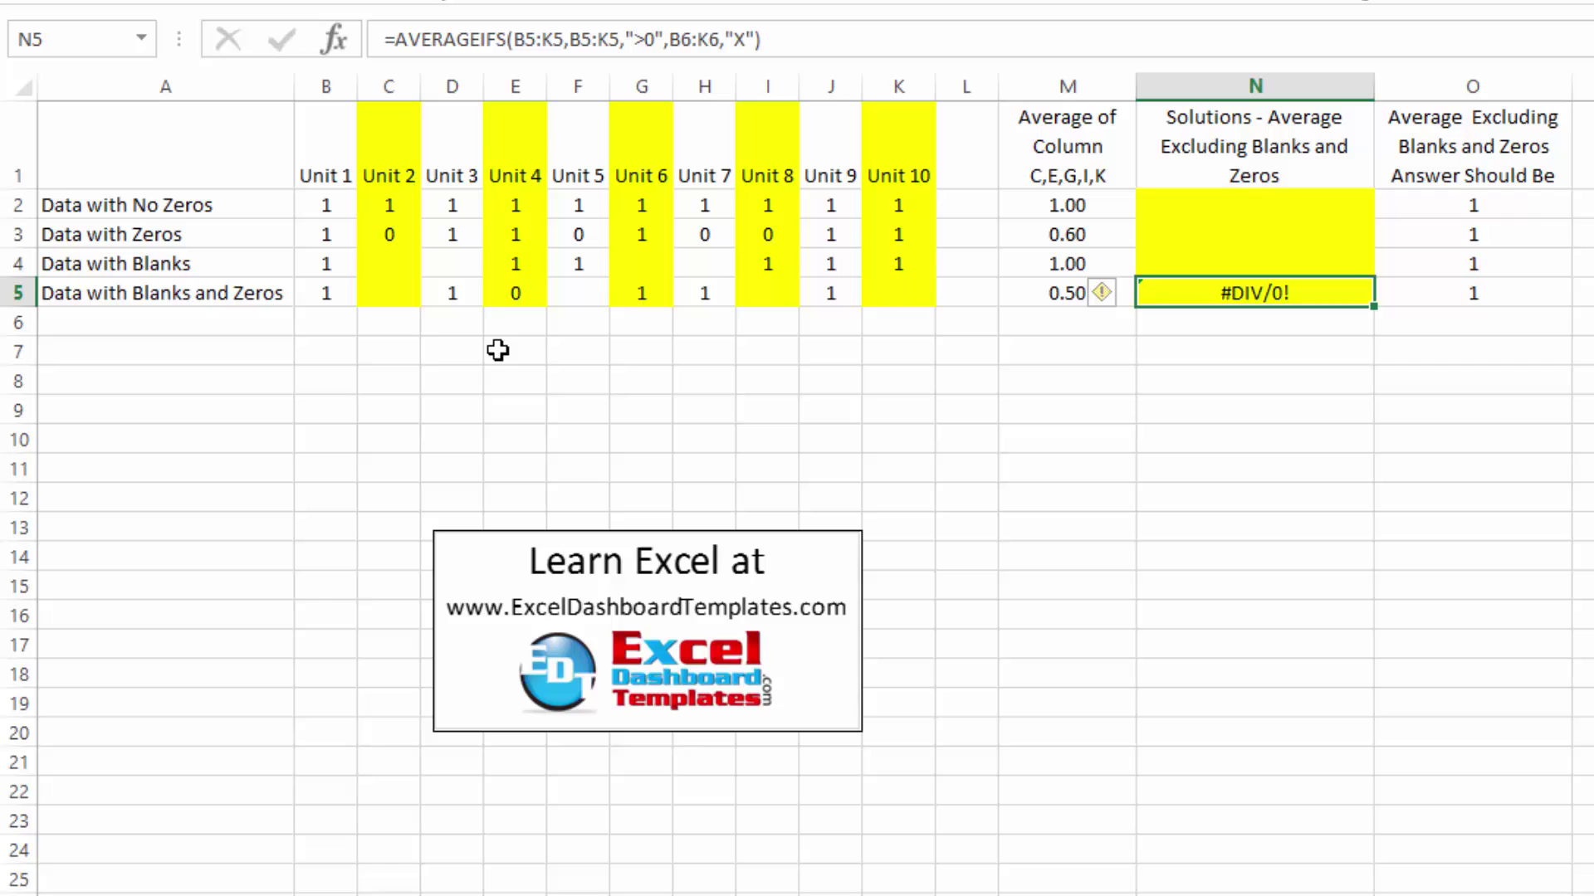
# Step: Type X into C6, E6, G6, I6 and K6 under the yellow columns
pyautogui.click(375, 324)
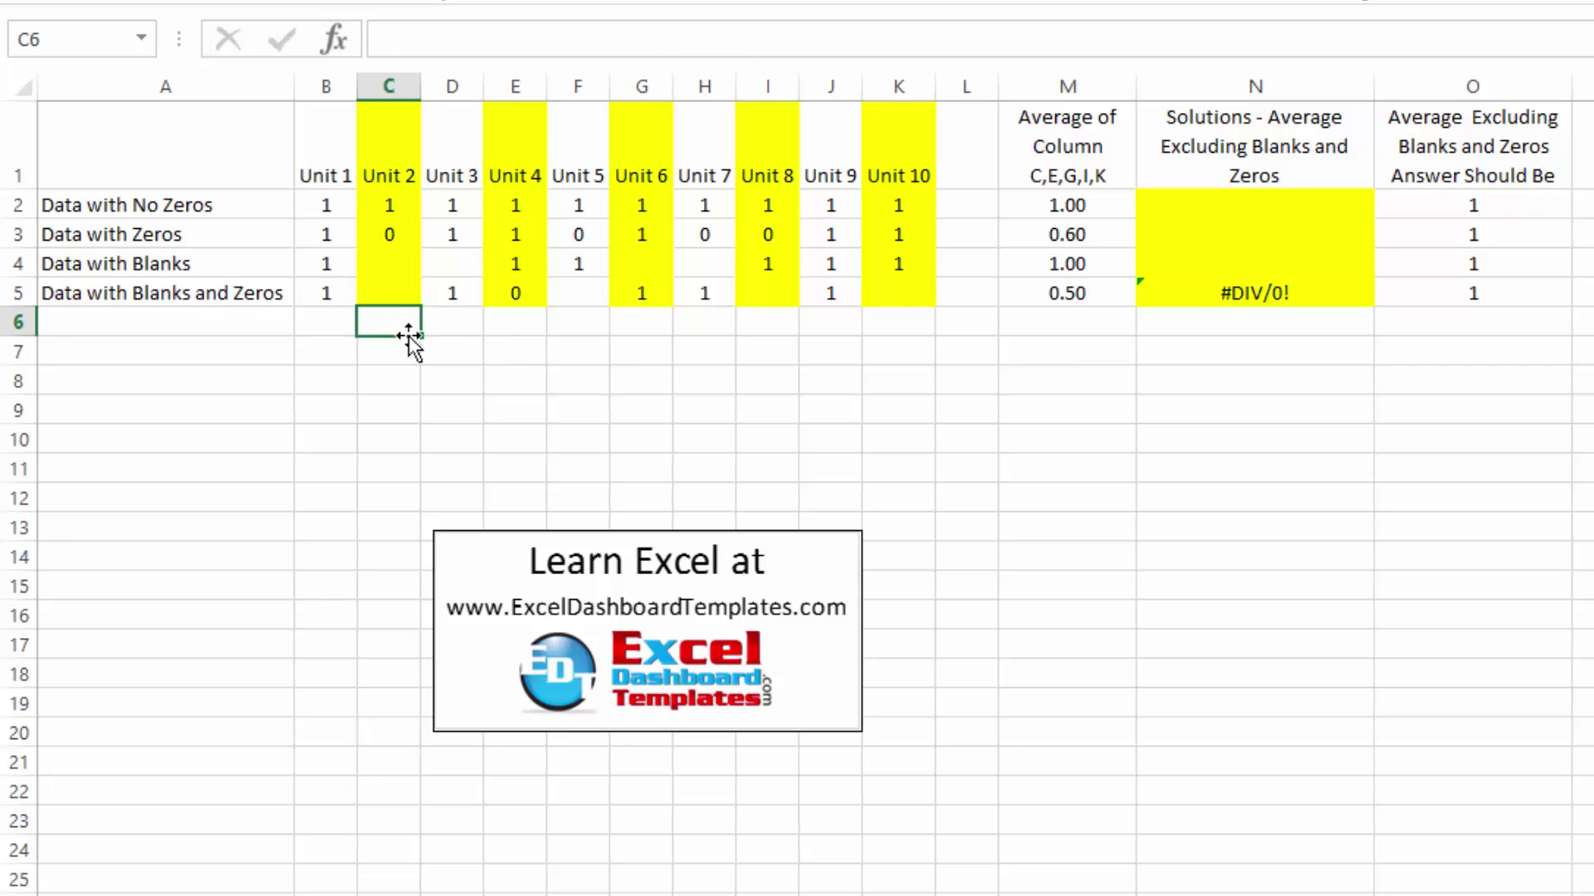
pyautogui.write('X')
pyautogui.press('Right')
pyautogui.press('Right')
pyautogui.write('X')
pyautogui.press('Right')
pyautogui.press('Right')
pyautogui.write('X')
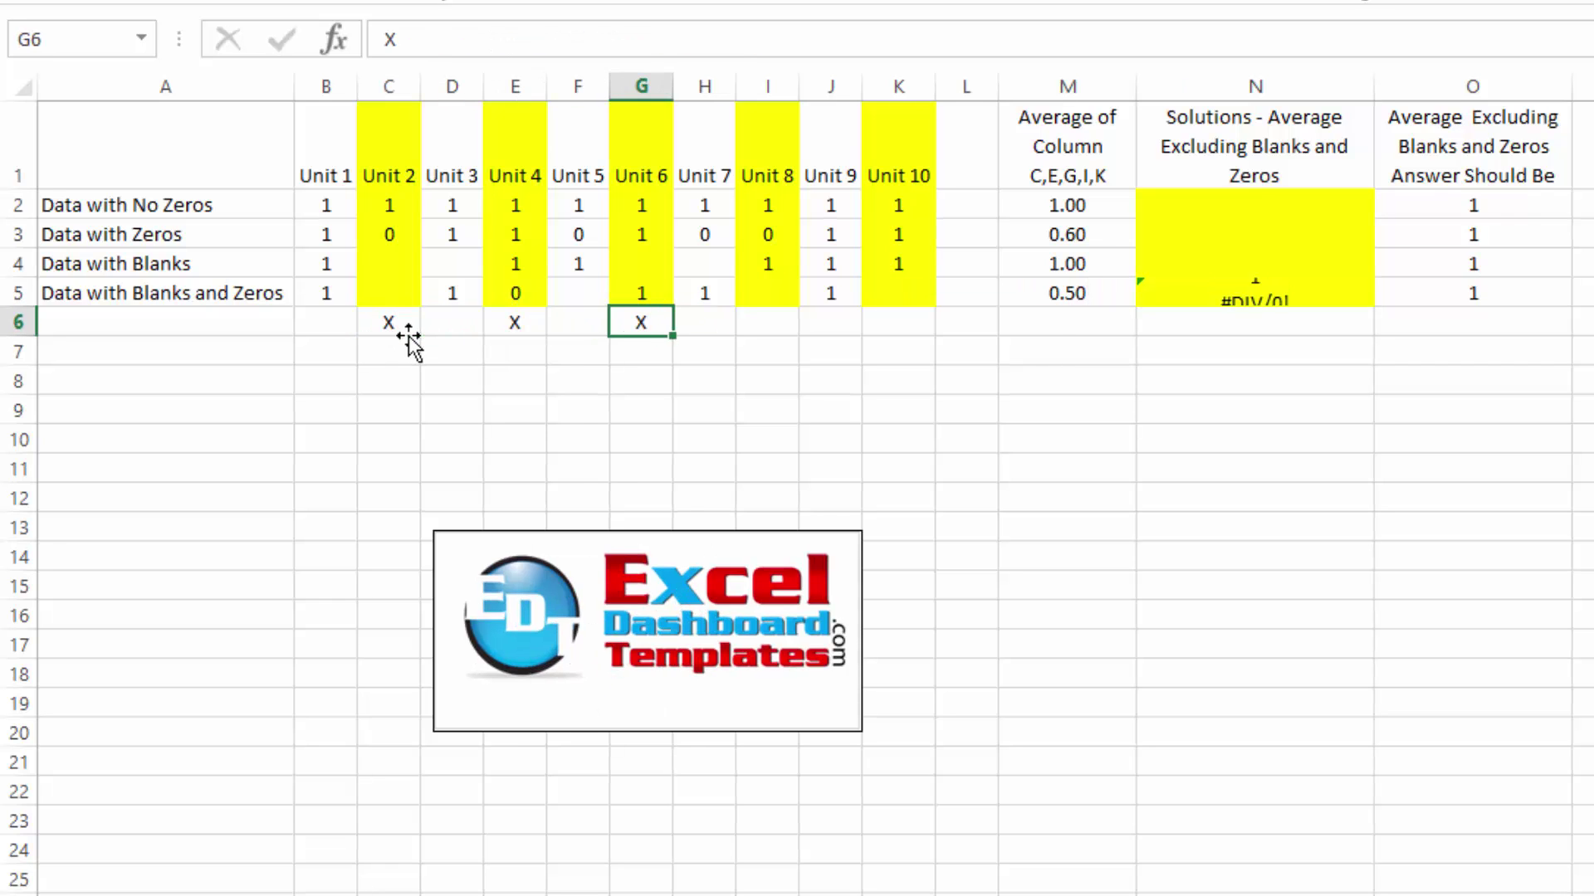
pyautogui.press('Right')
pyautogui.press('Right')
pyautogui.write('X')
pyautogui.press('Right')
pyautogui.press('Right')
pyautogui.write('X')
pyautogui.press('Return')
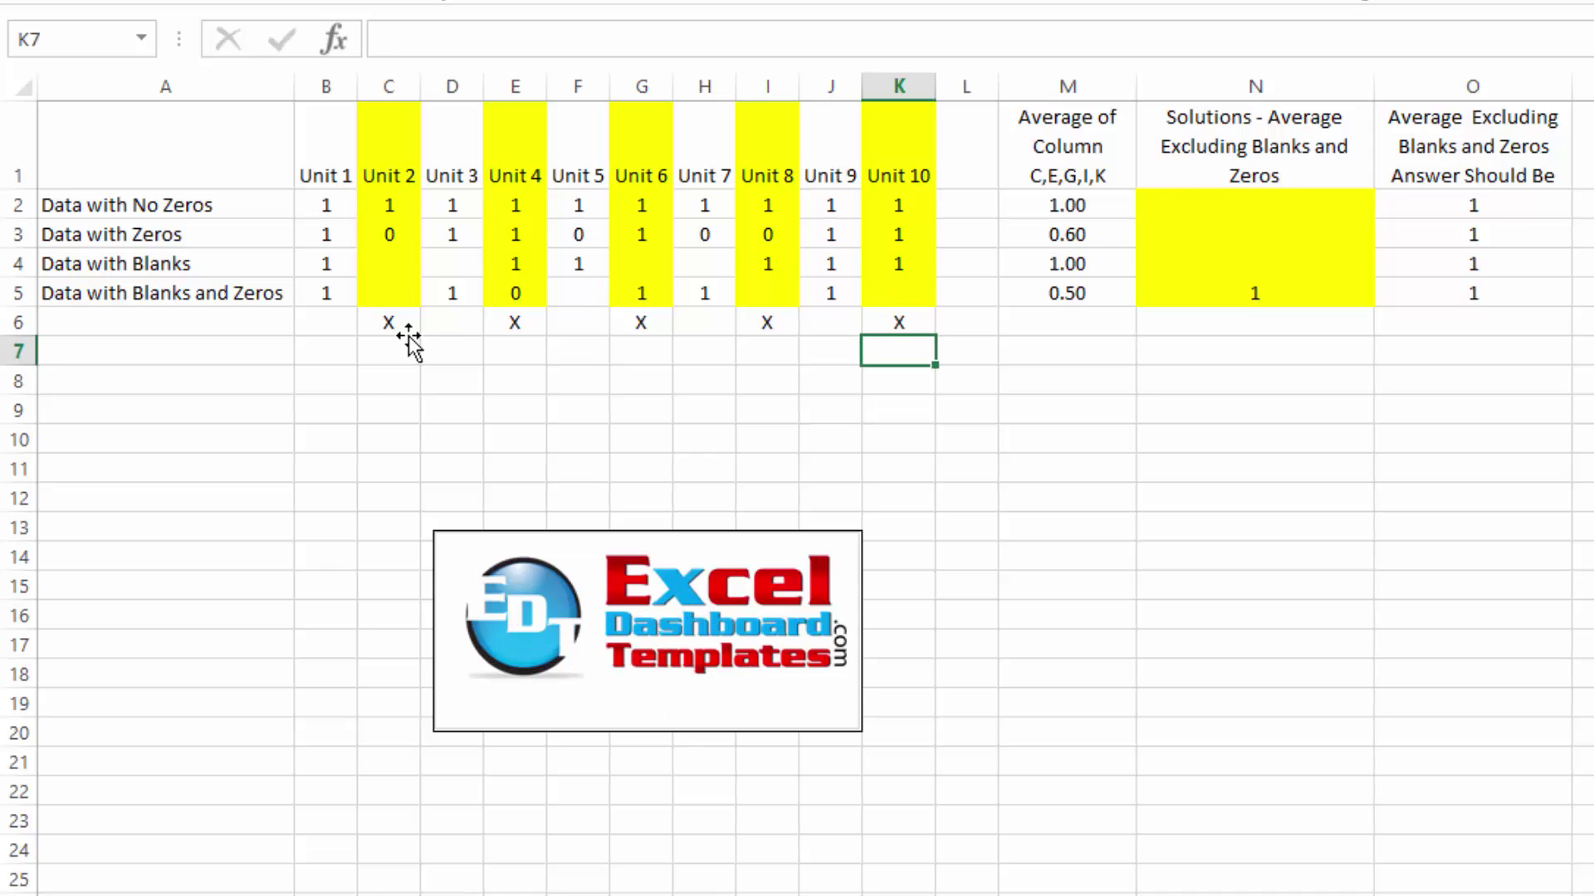
# Step: Return to N5 and highlight each AVERAGEIFS range and criteria pair in the formula bar
pyautogui.press('Up')
pyautogui.press('Up')
pyautogui.press('Right')
pyautogui.press('Right')
pyautogui.press('Right')
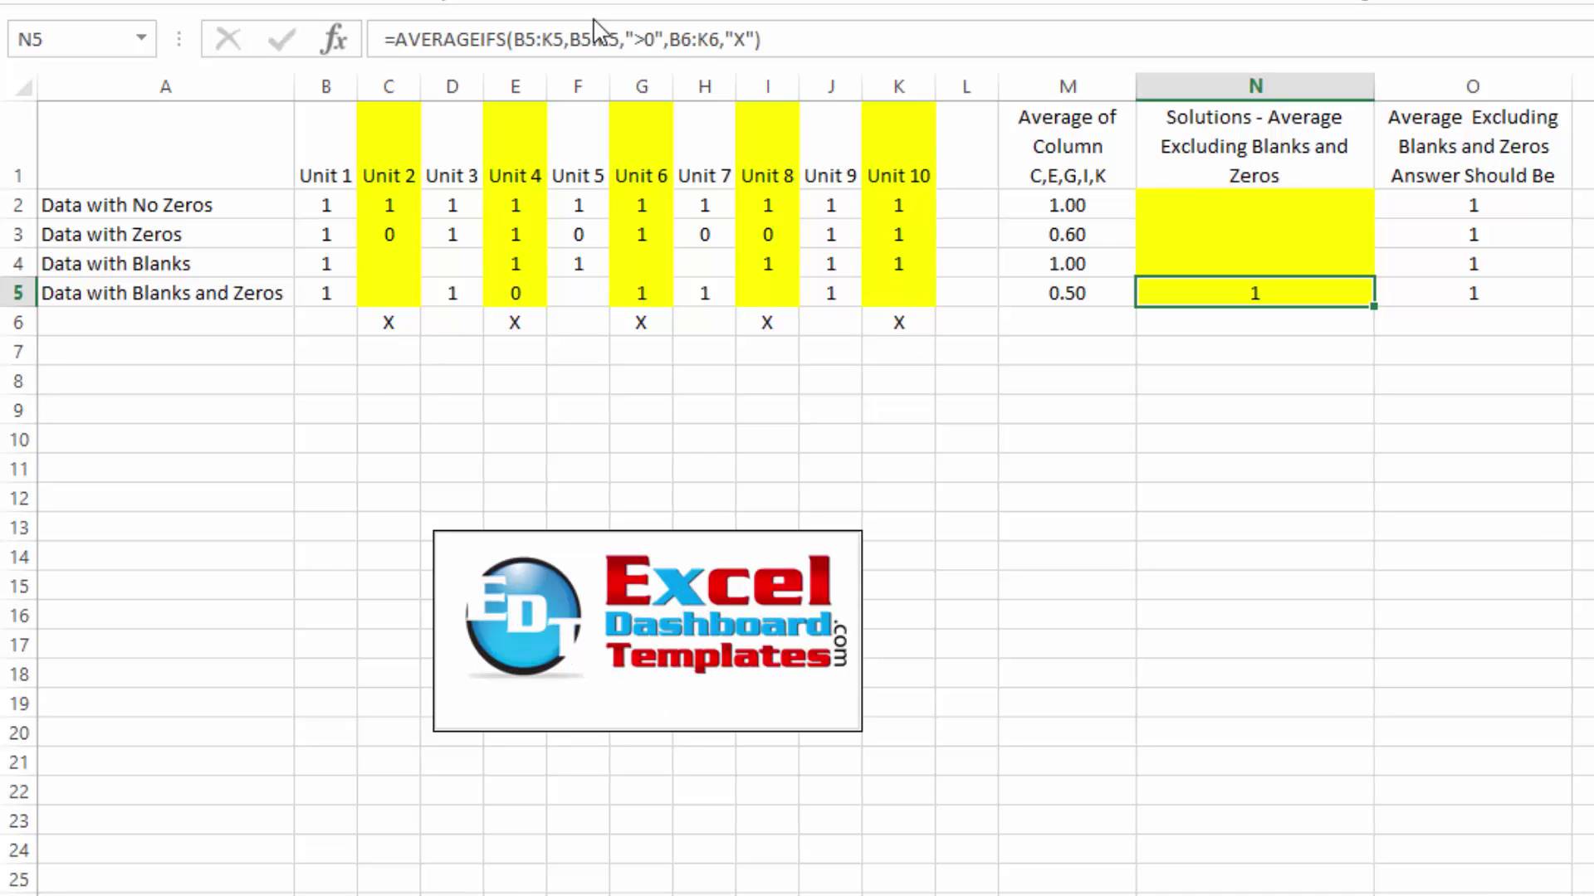
pyautogui.moveTo(515, 48); pyautogui.dragTo(565, 48)
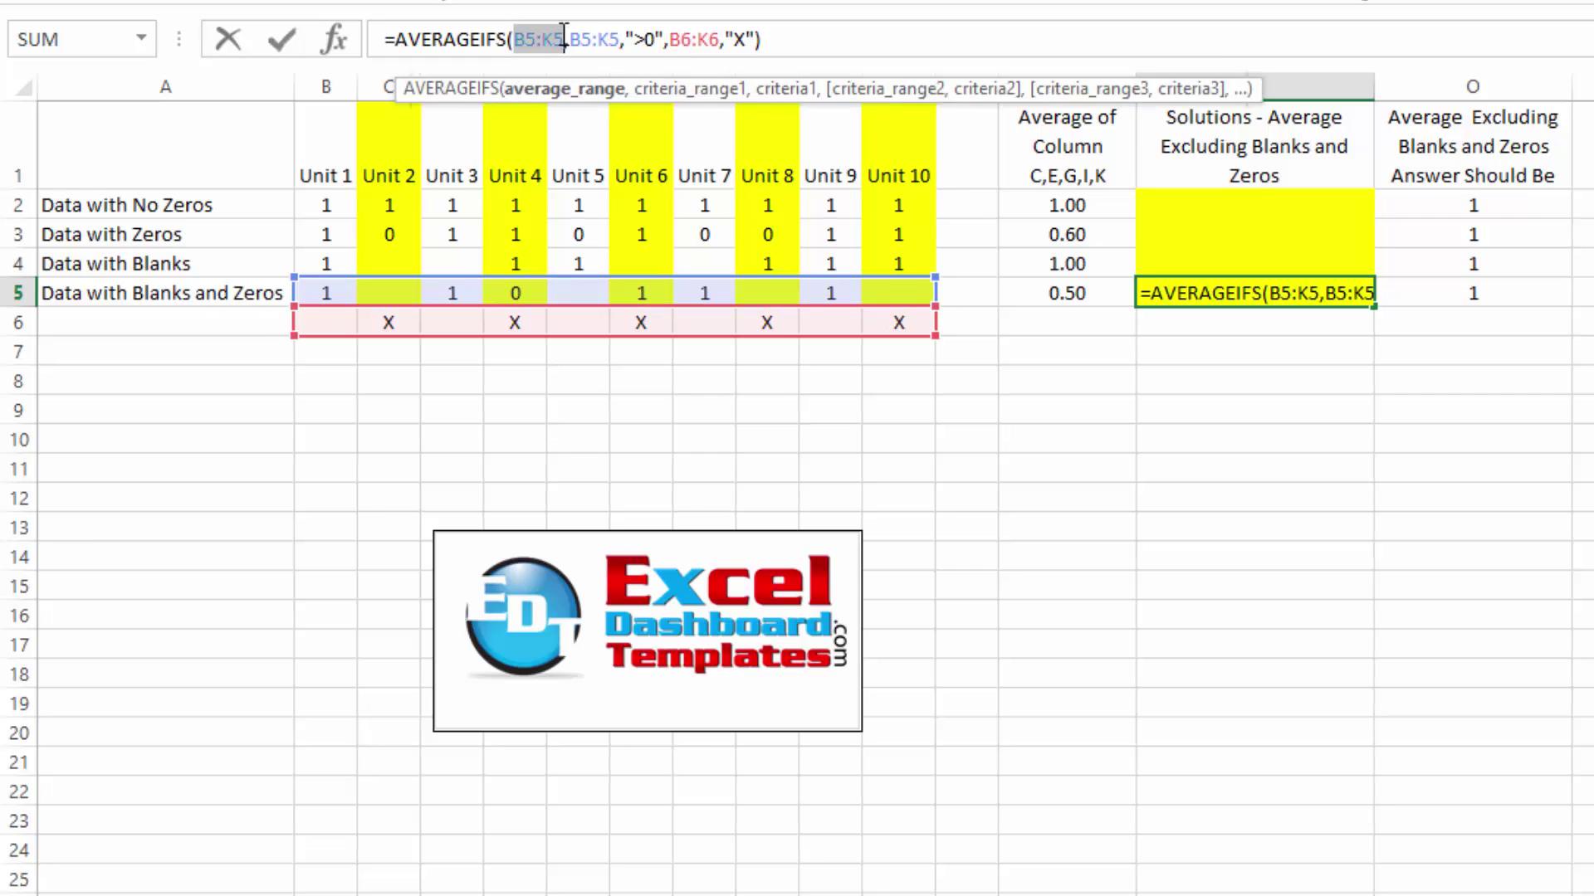
pyautogui.moveTo(575, 29); pyautogui.dragTo(656, 33)
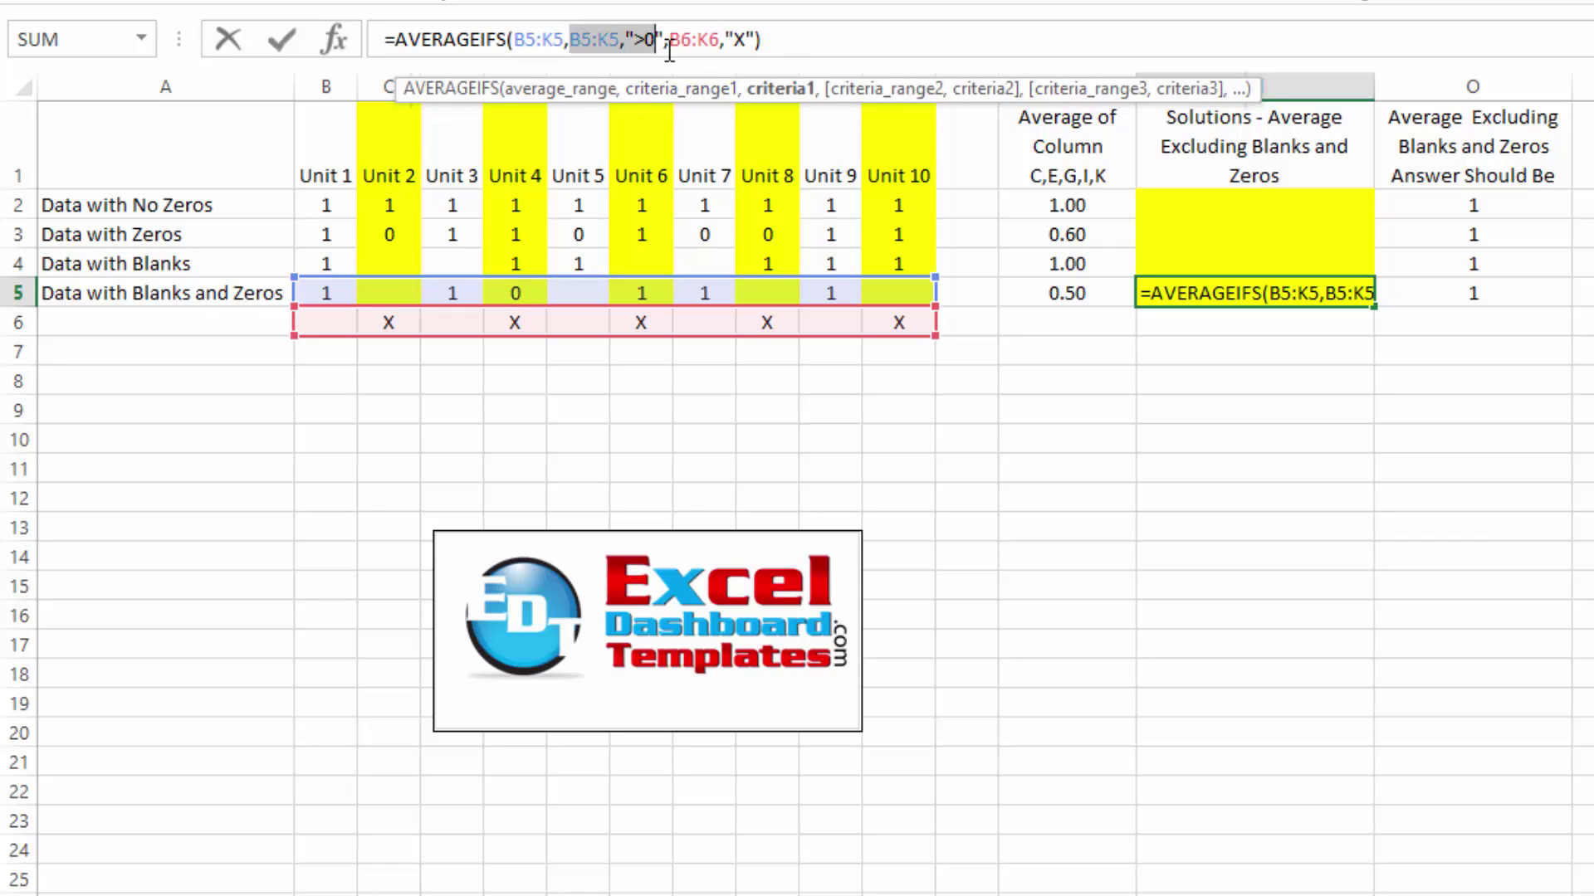
pyautogui.press('Right')
pyautogui.press('Right')
pyautogui.hotkey('shift', 'End')
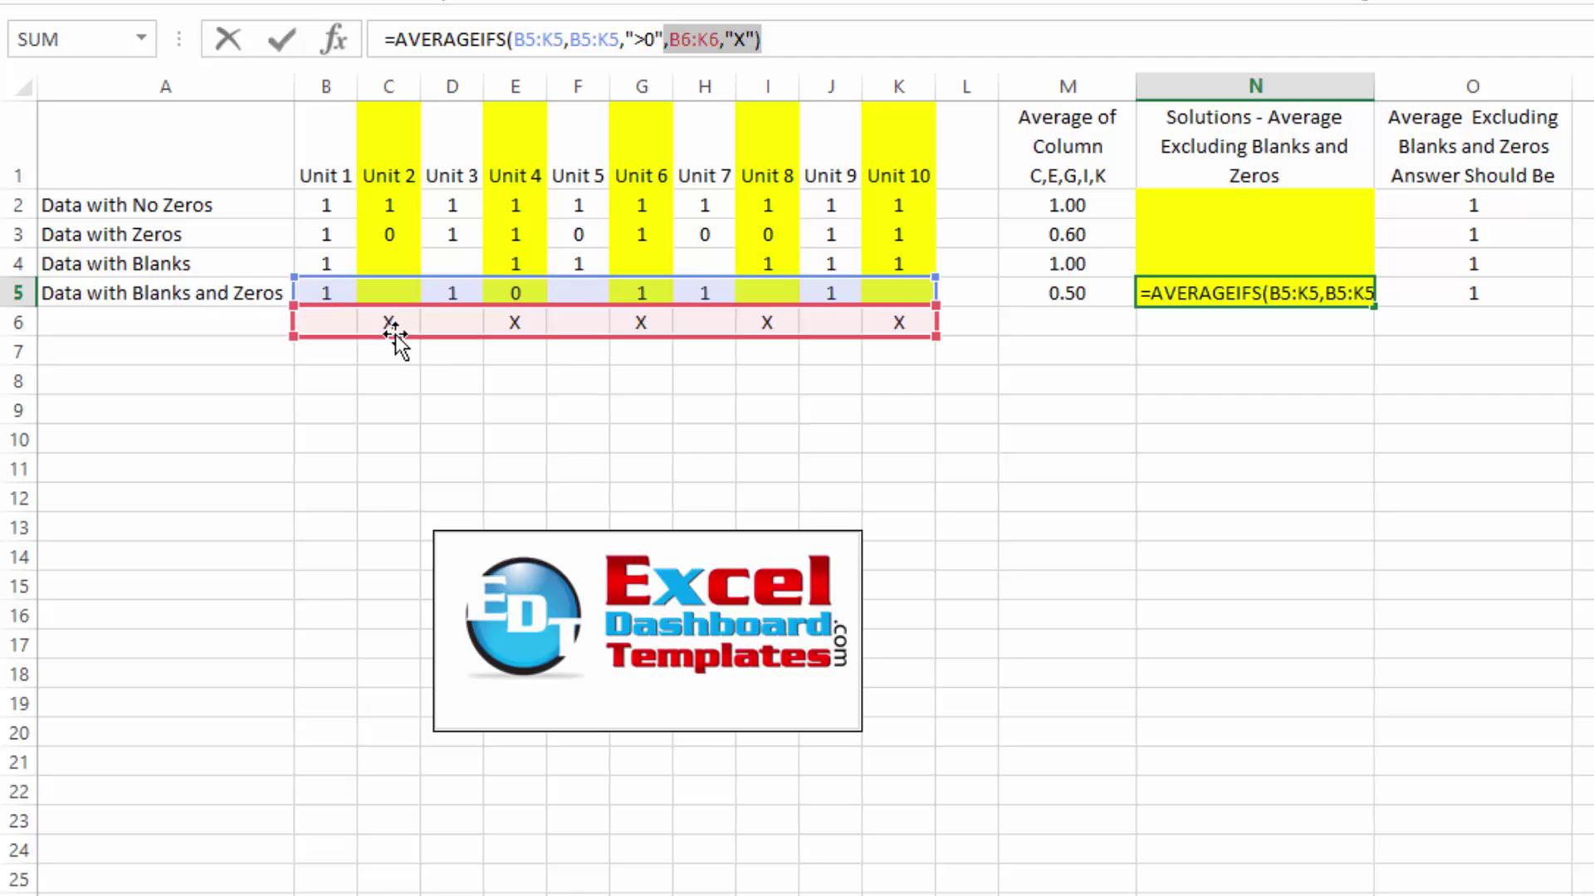
# Step: Test the formula by entering 4 in B5, 4 in E5 and 0 in C5
pyautogui.click(724, 412)
pyautogui.click(352, 292)
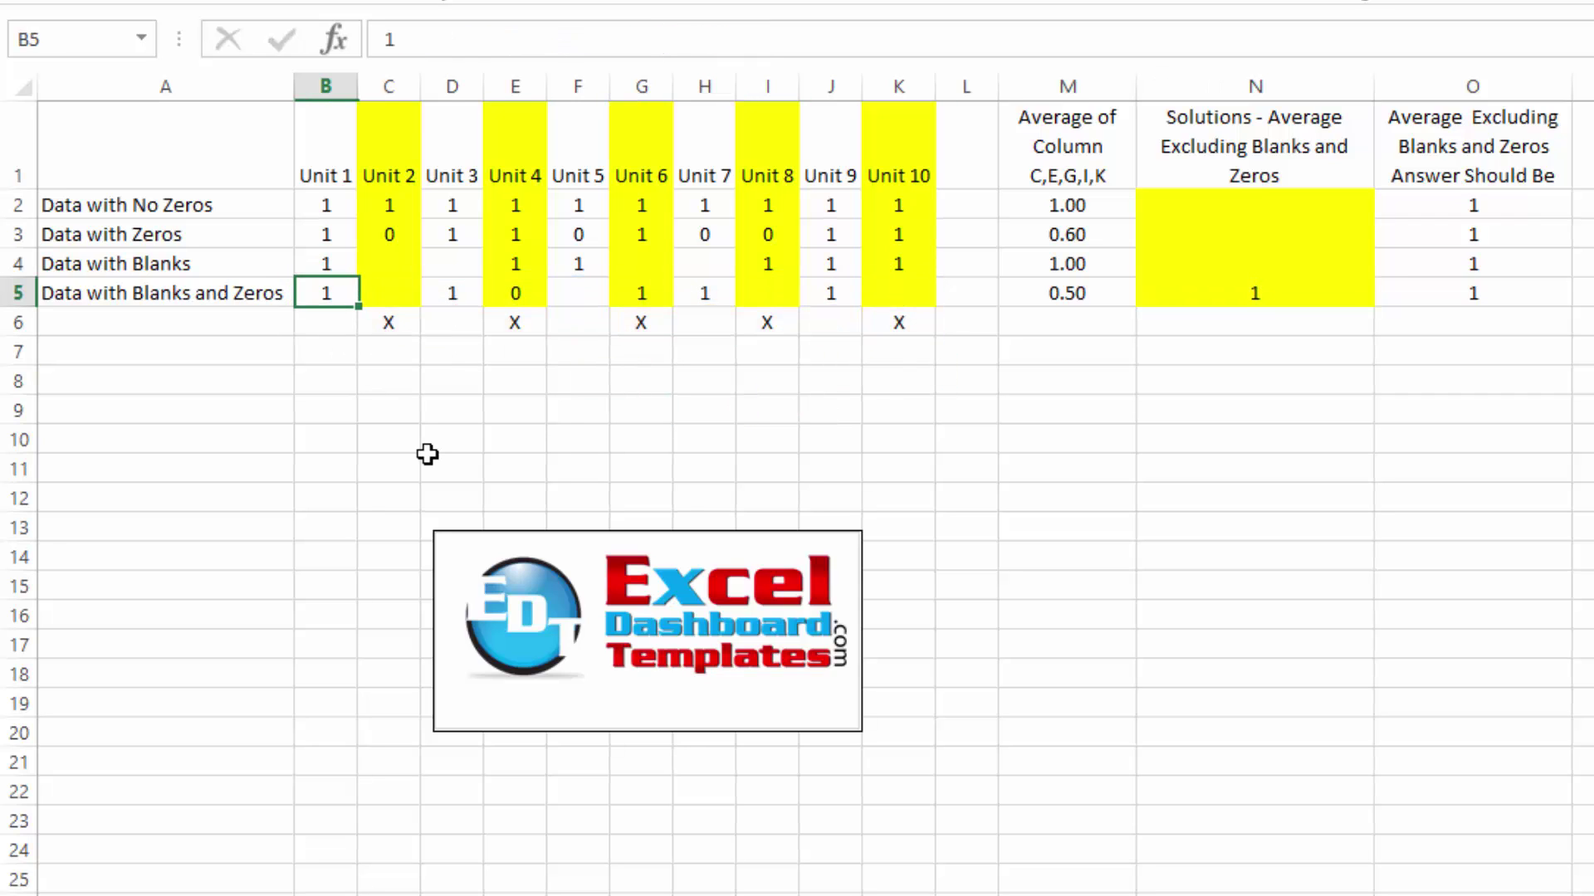
pyautogui.write('4')
pyautogui.press('Return')
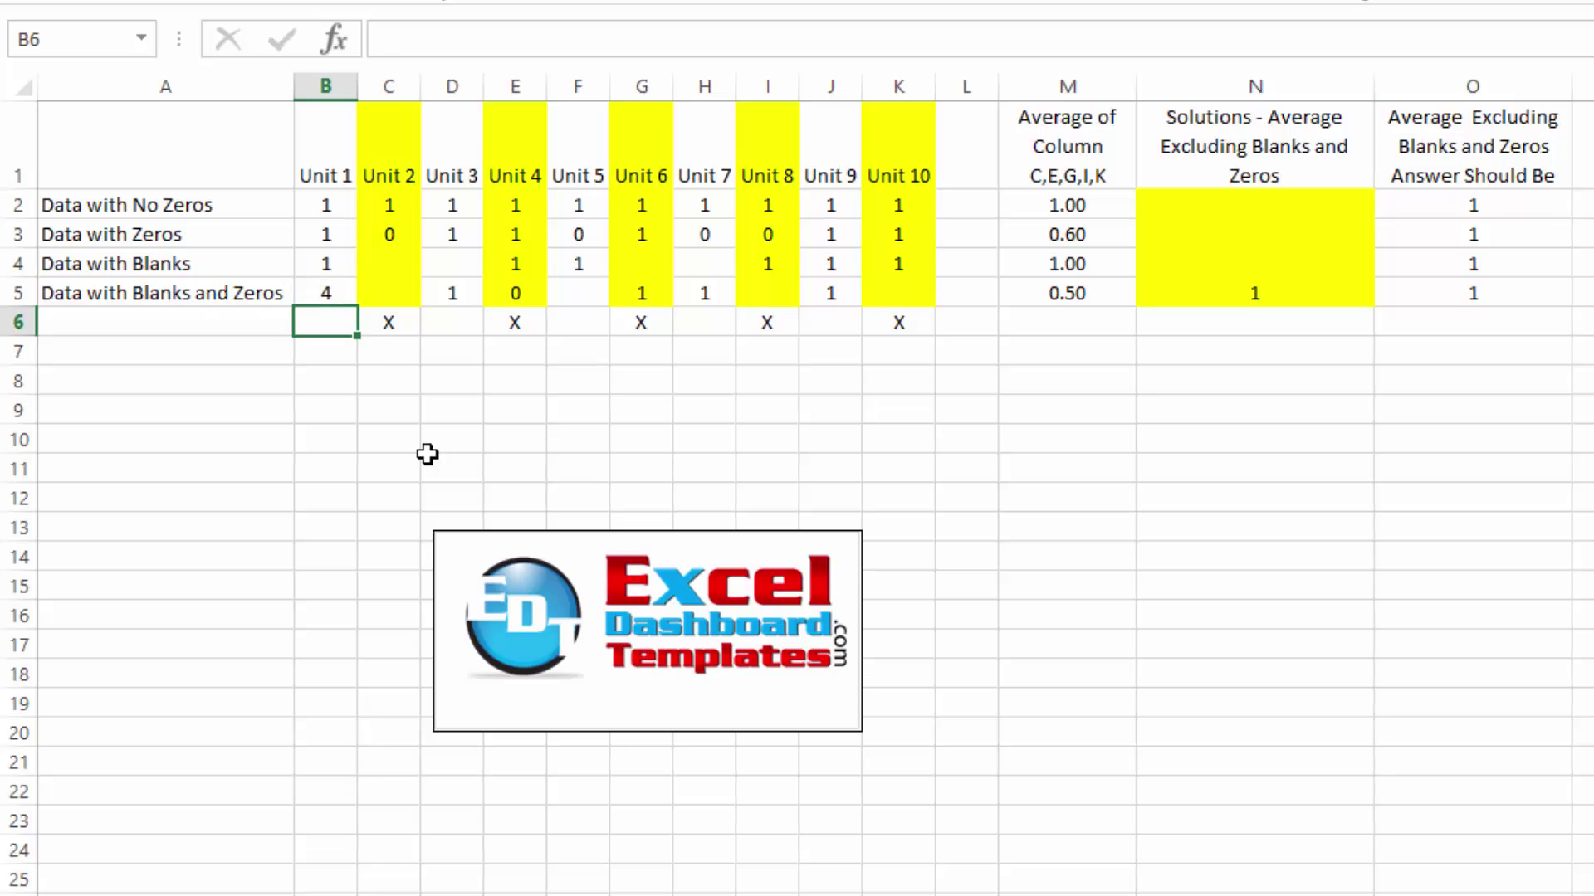
pyautogui.click(524, 288)
pyautogui.write('4')
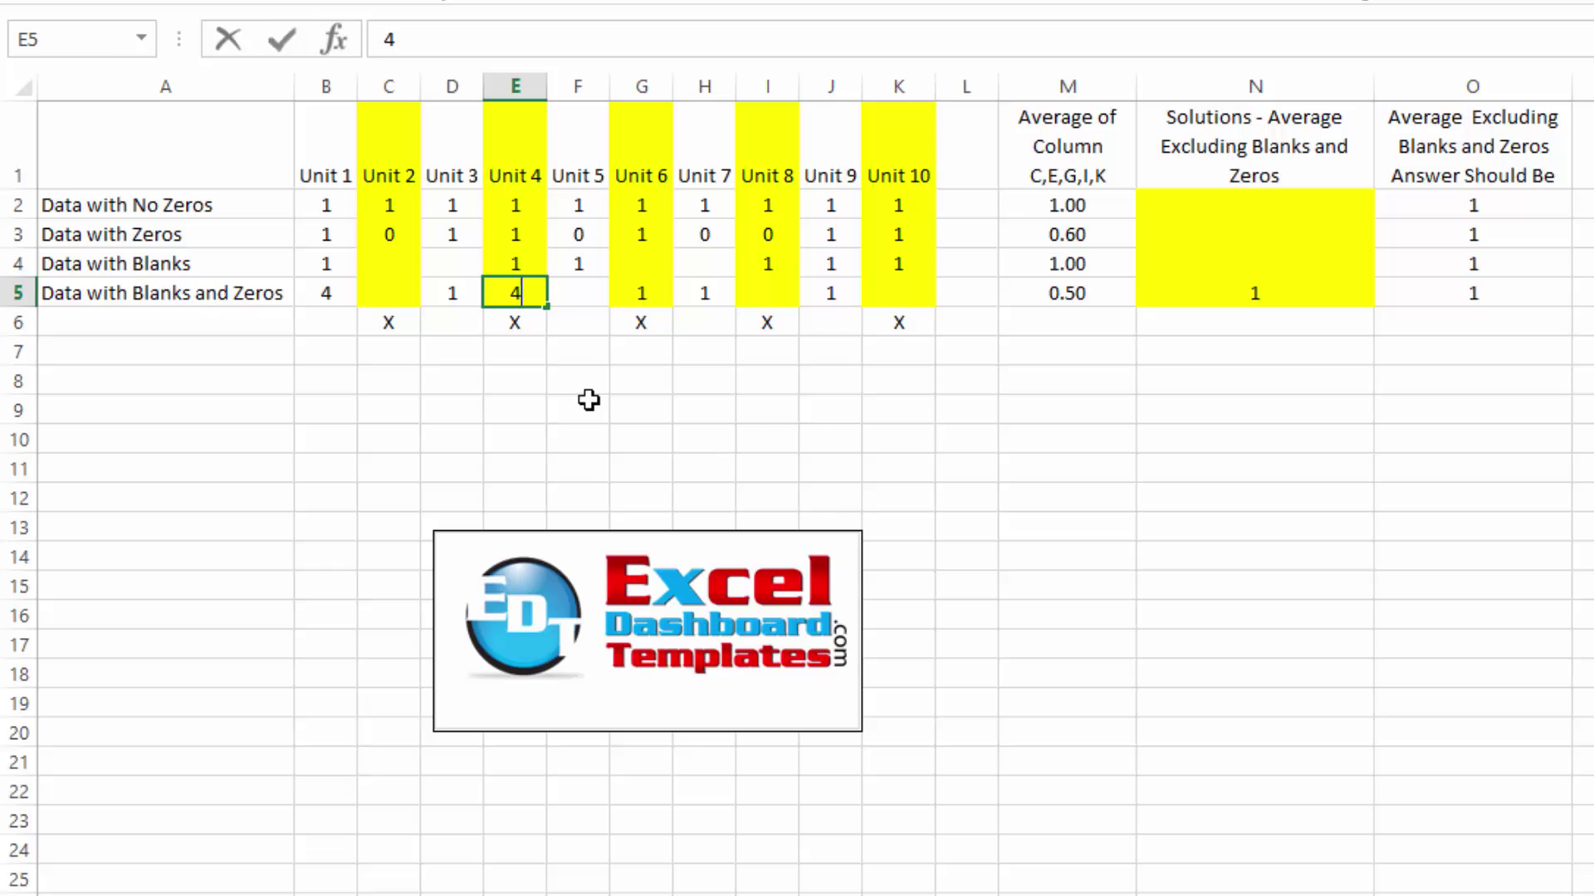
pyautogui.press('Return')
pyautogui.click(399, 291)
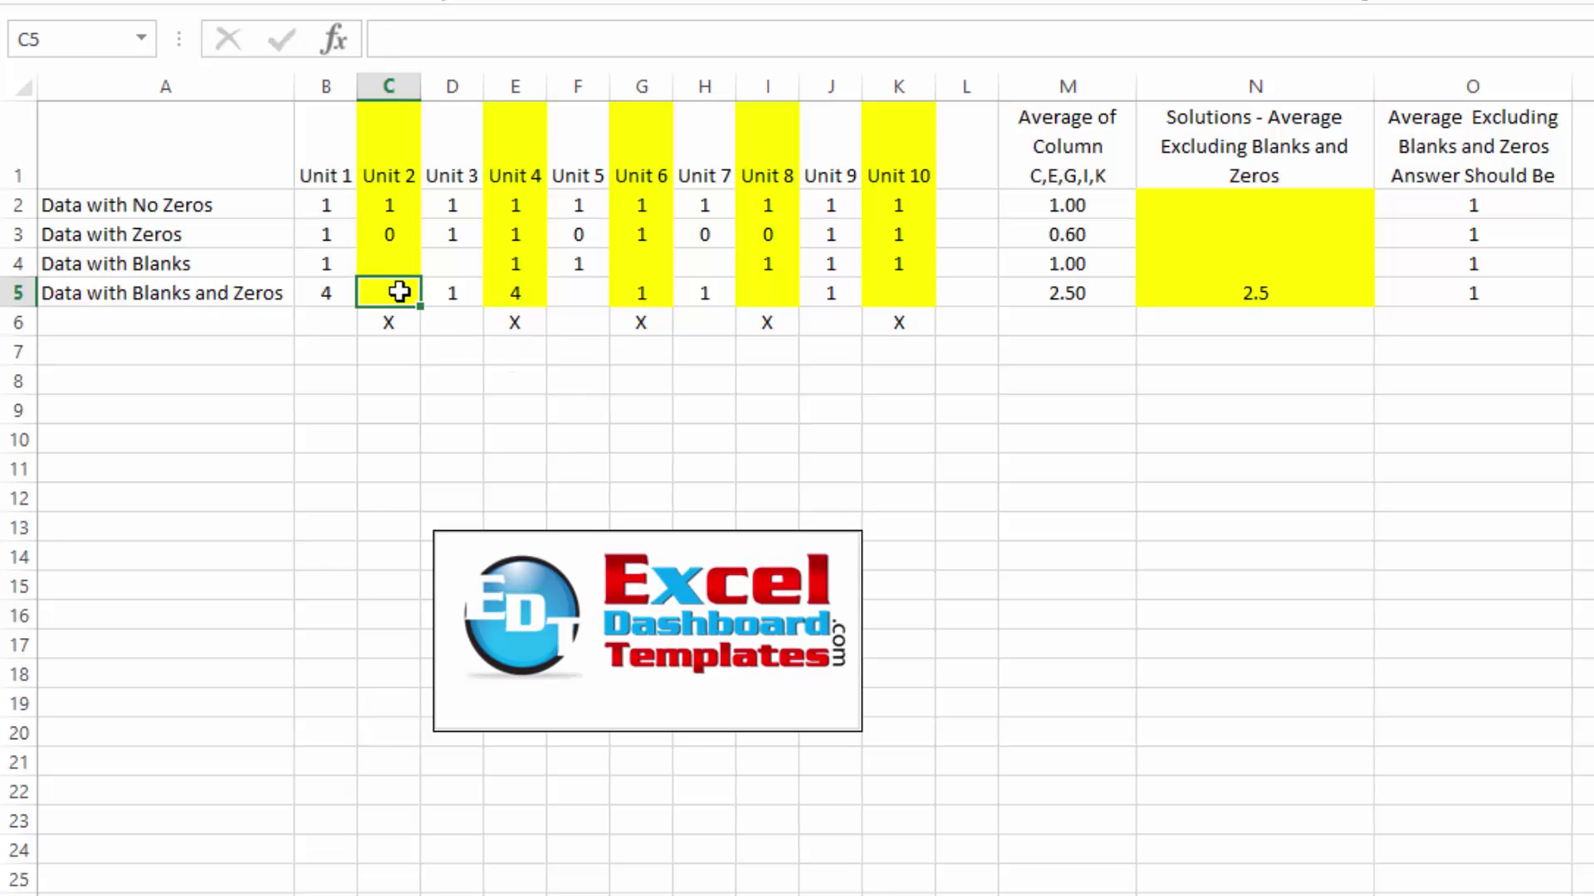
pyautogui.write('0')
pyautogui.press('Return')
# Step: Check N5's result, then undo the test edits to restore row 5's original values
pyautogui.click(1249, 297)
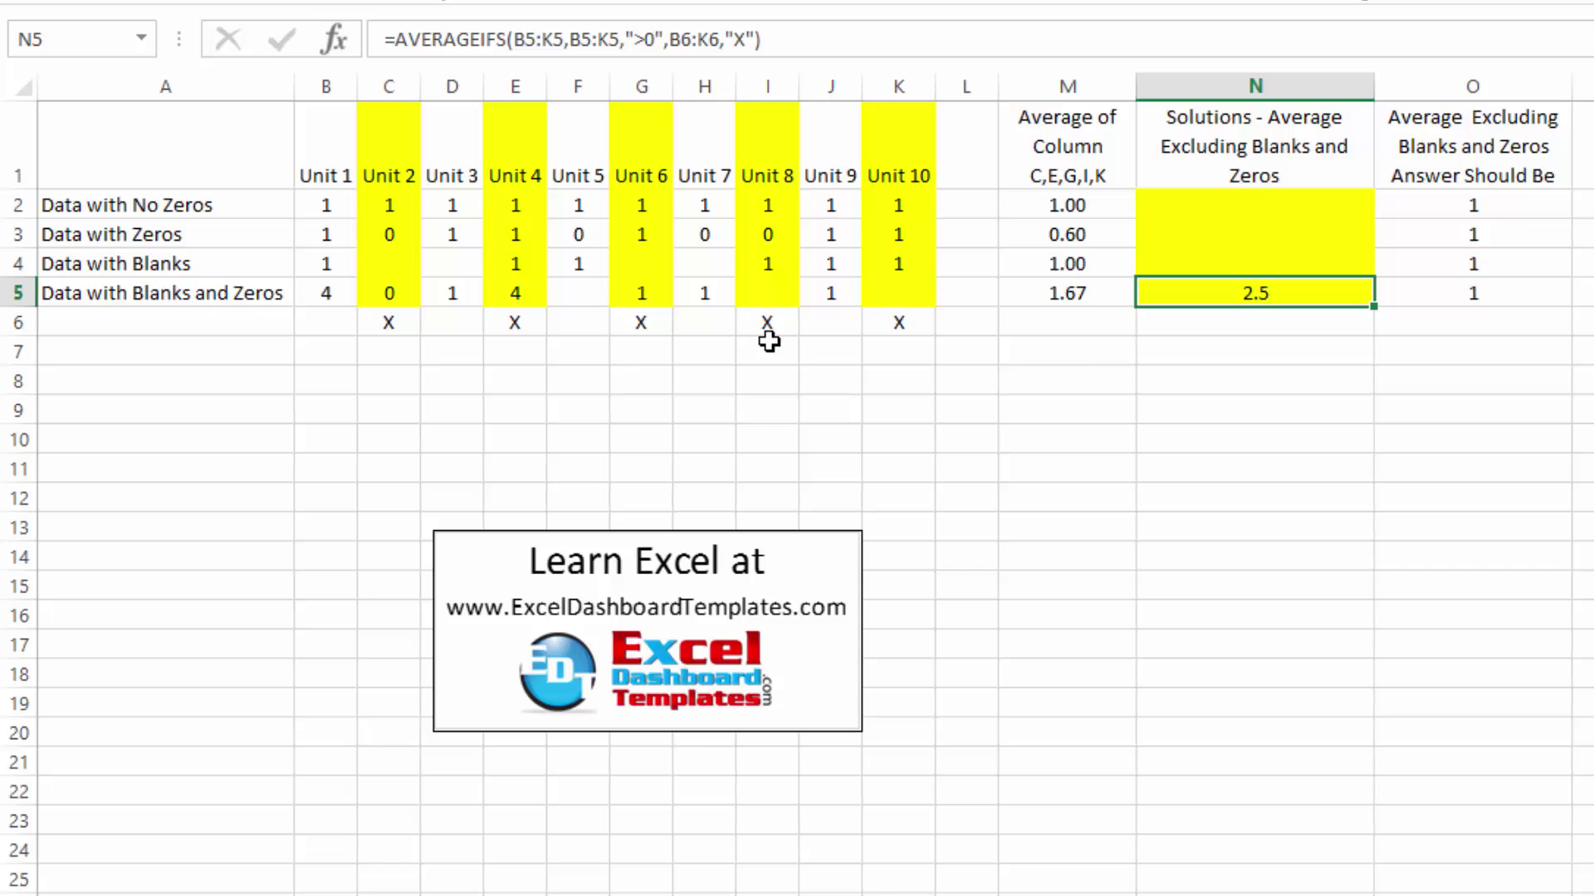
pyautogui.hotkey('ctrl', 'z')
pyautogui.hotkey('ctrl', 'z')
pyautogui.hotkey('ctrl', 'z')
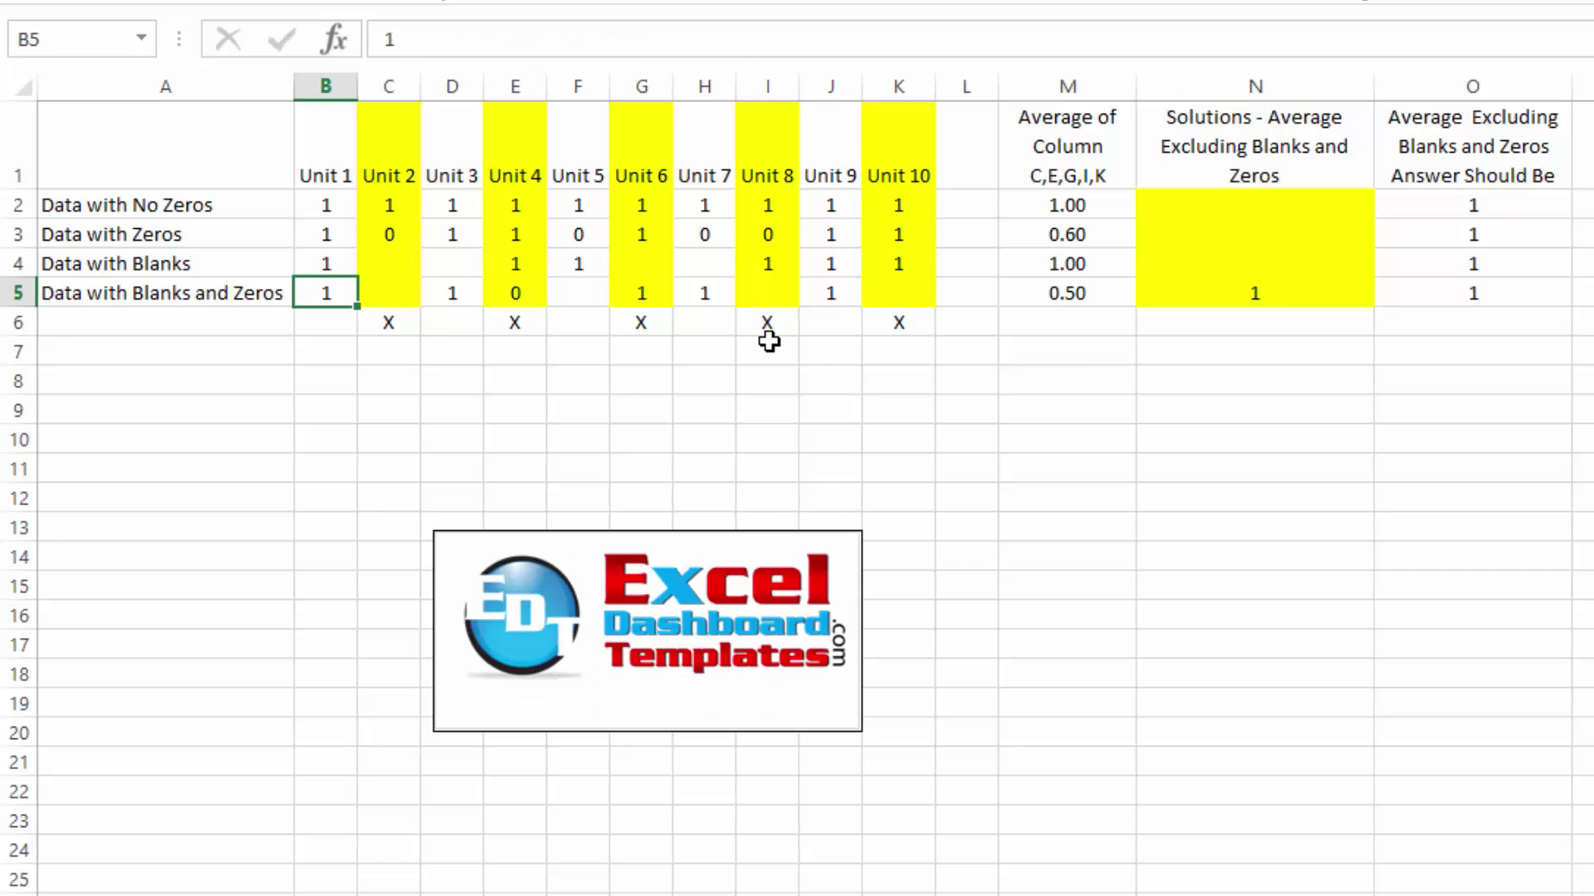
pyautogui.hotkey('ctrl', 'z')
pyautogui.click(651, 380)
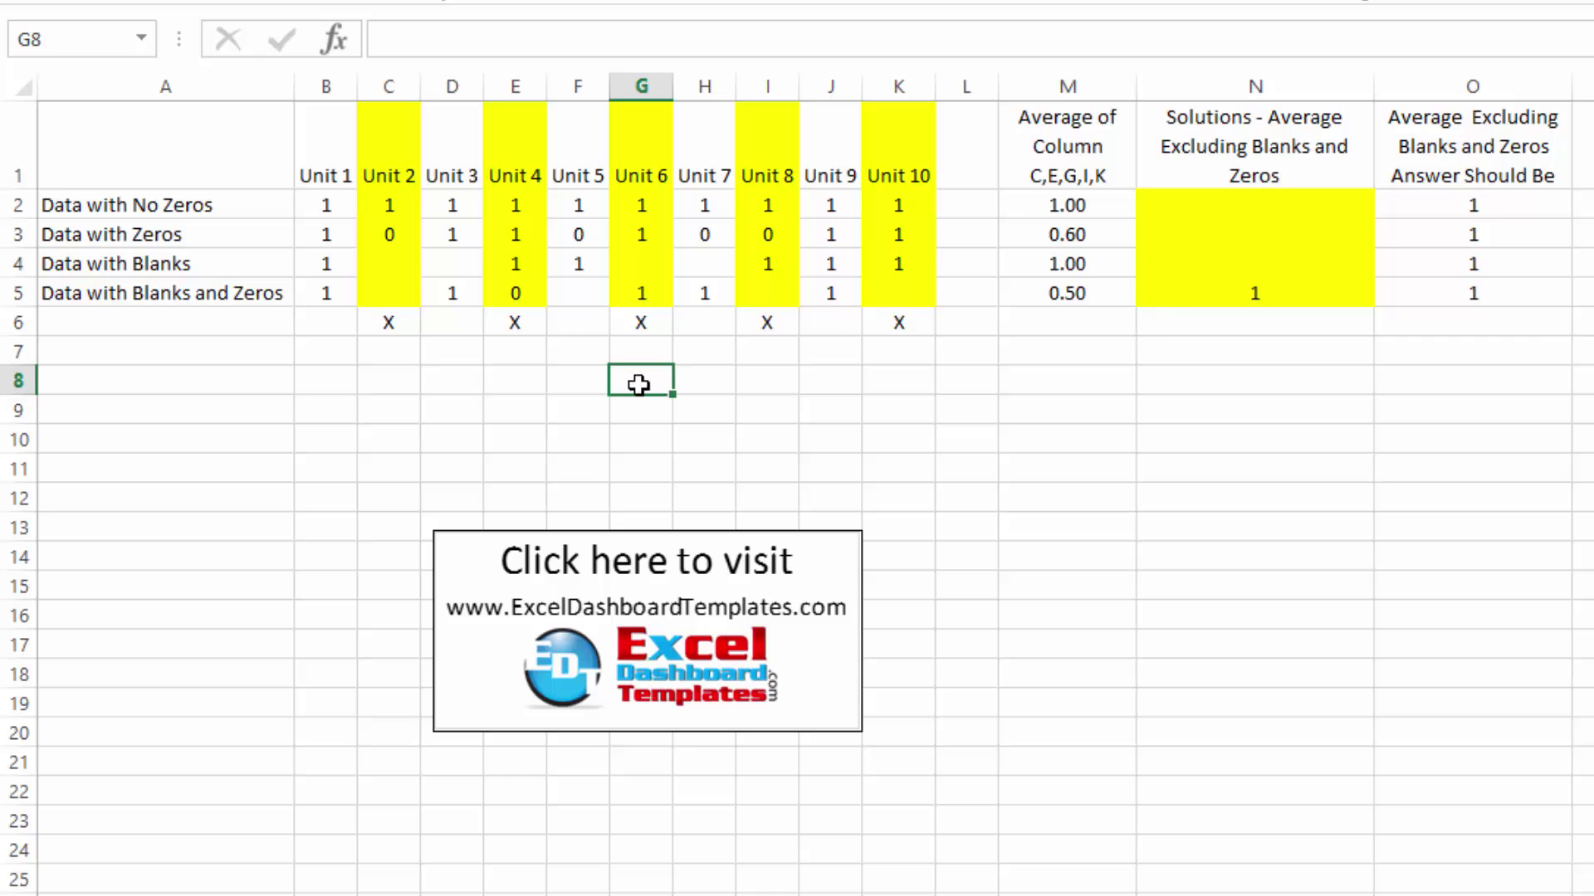
# Step: Delete N5's formula and the X markers in C6:K6, then reselect N5
pyautogui.click(1236, 293)
pyautogui.press('Delete')
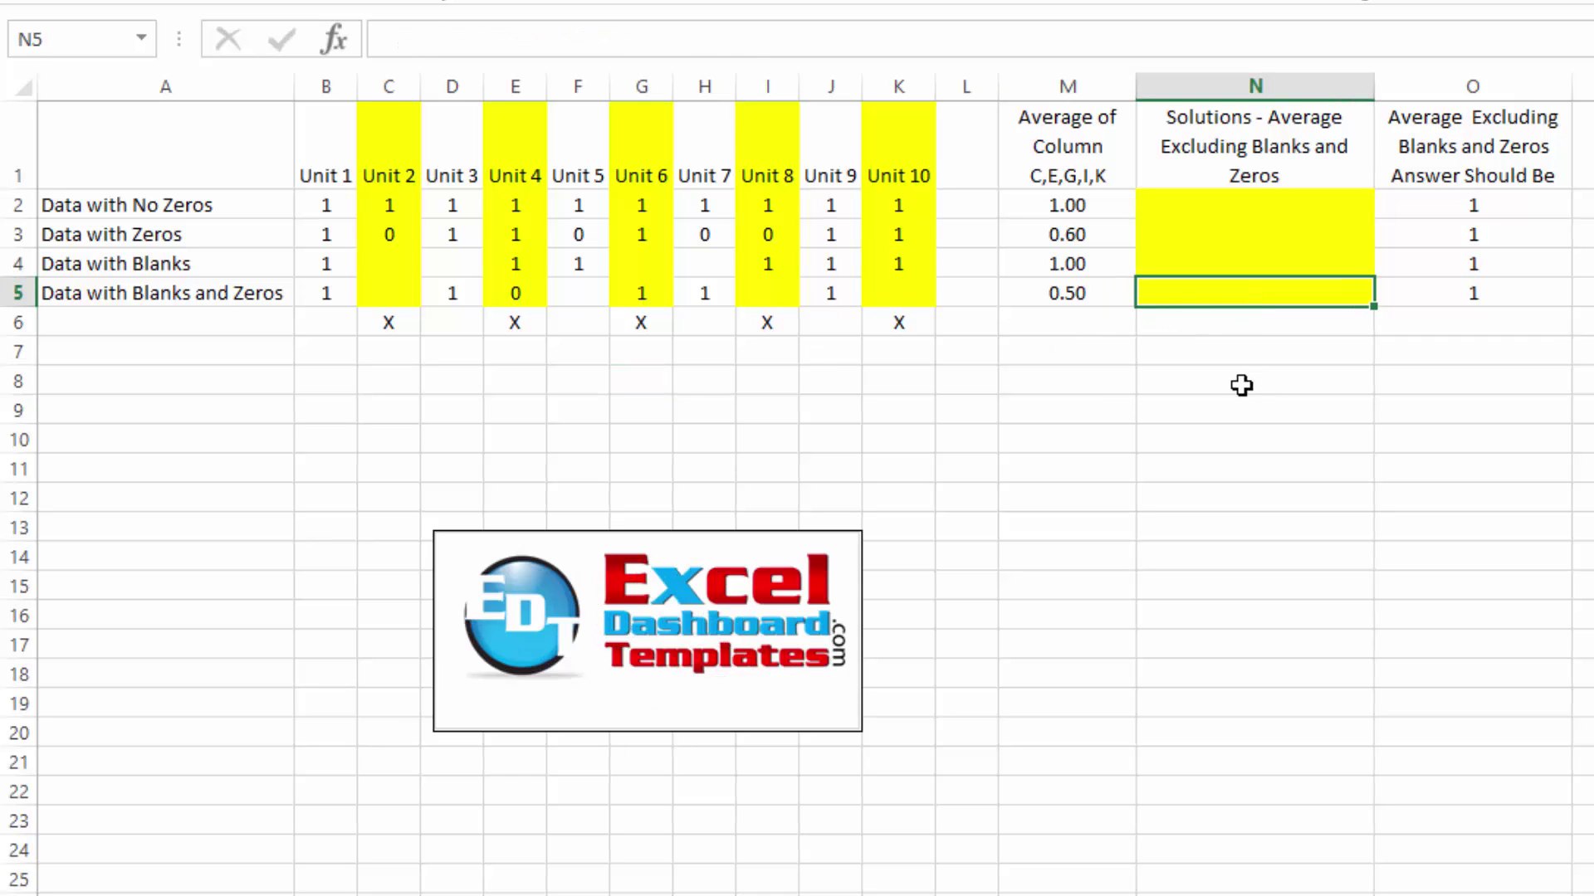
pyautogui.click(386, 317)
pyautogui.moveTo(387, 317); pyautogui.dragTo(932, 341)
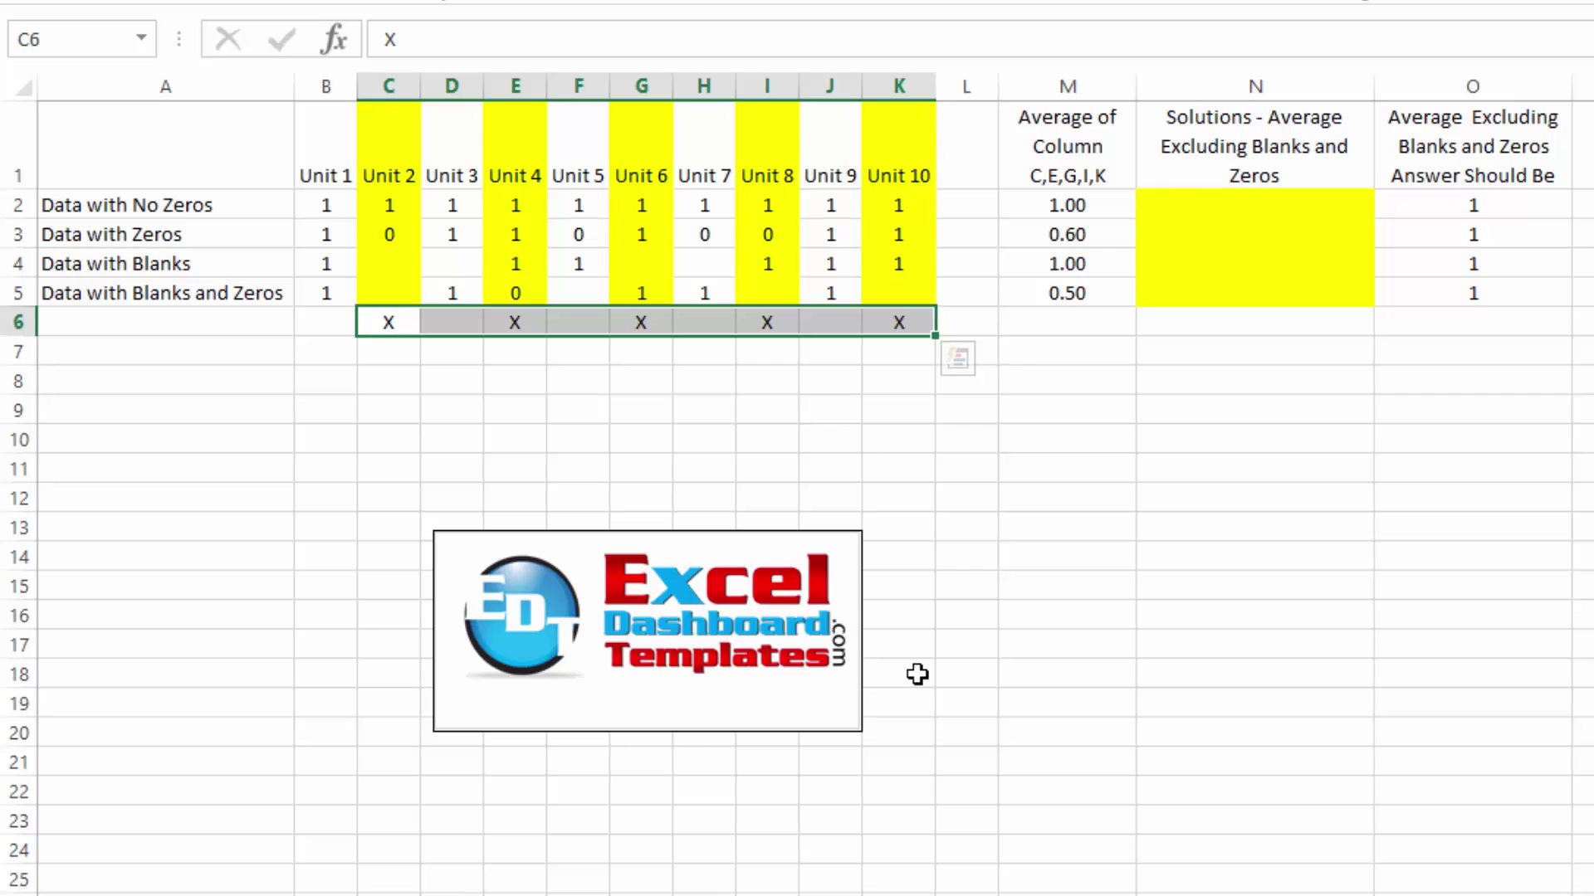
pyautogui.press('Delete')
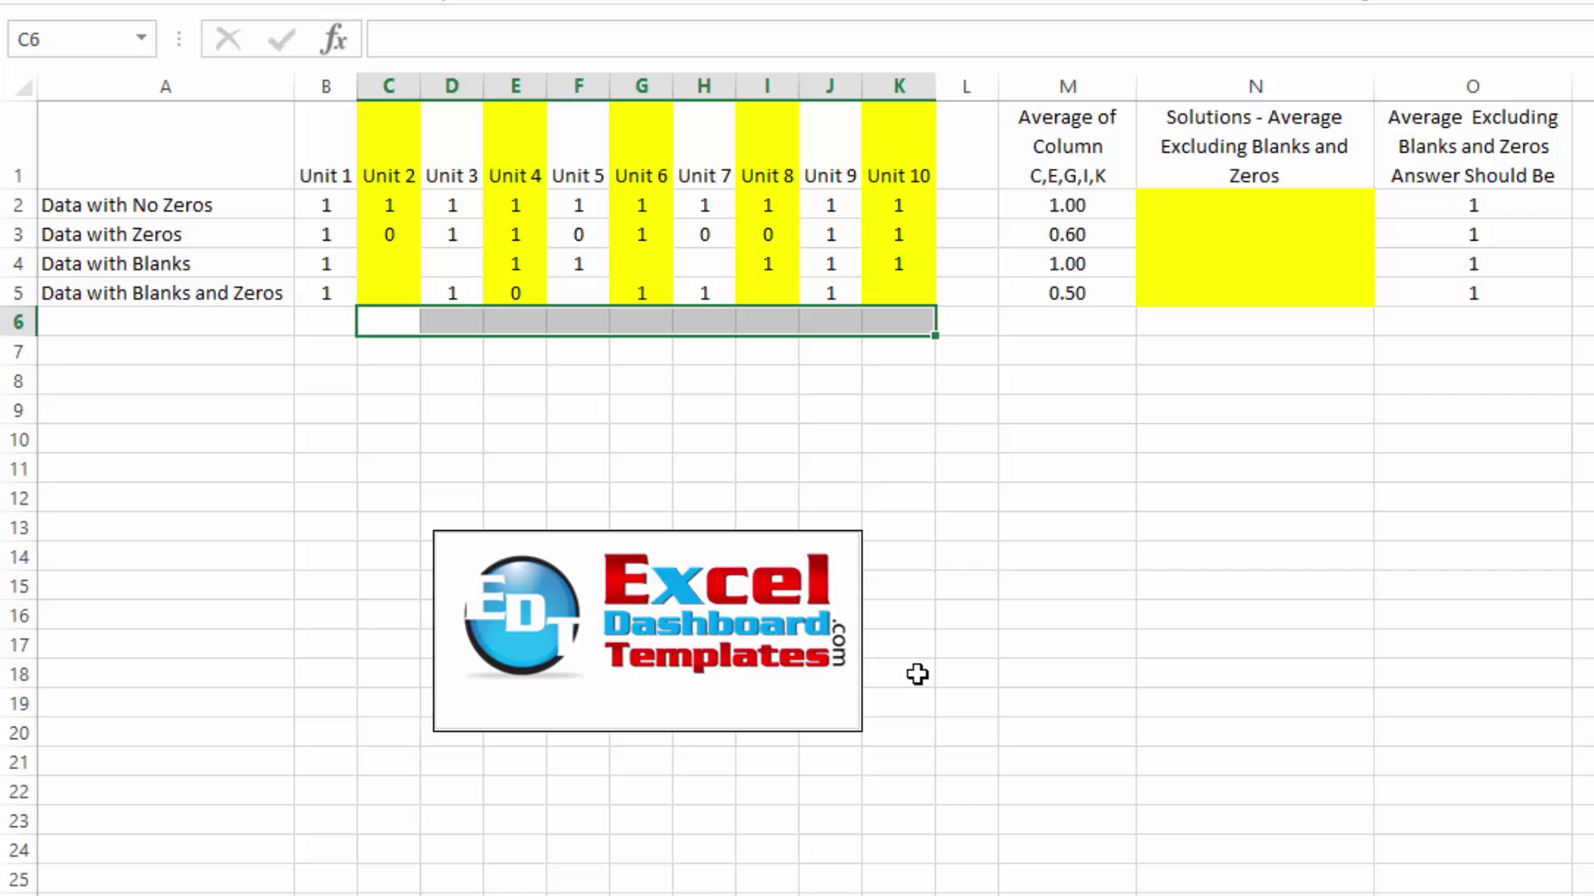
pyautogui.click(1202, 428)
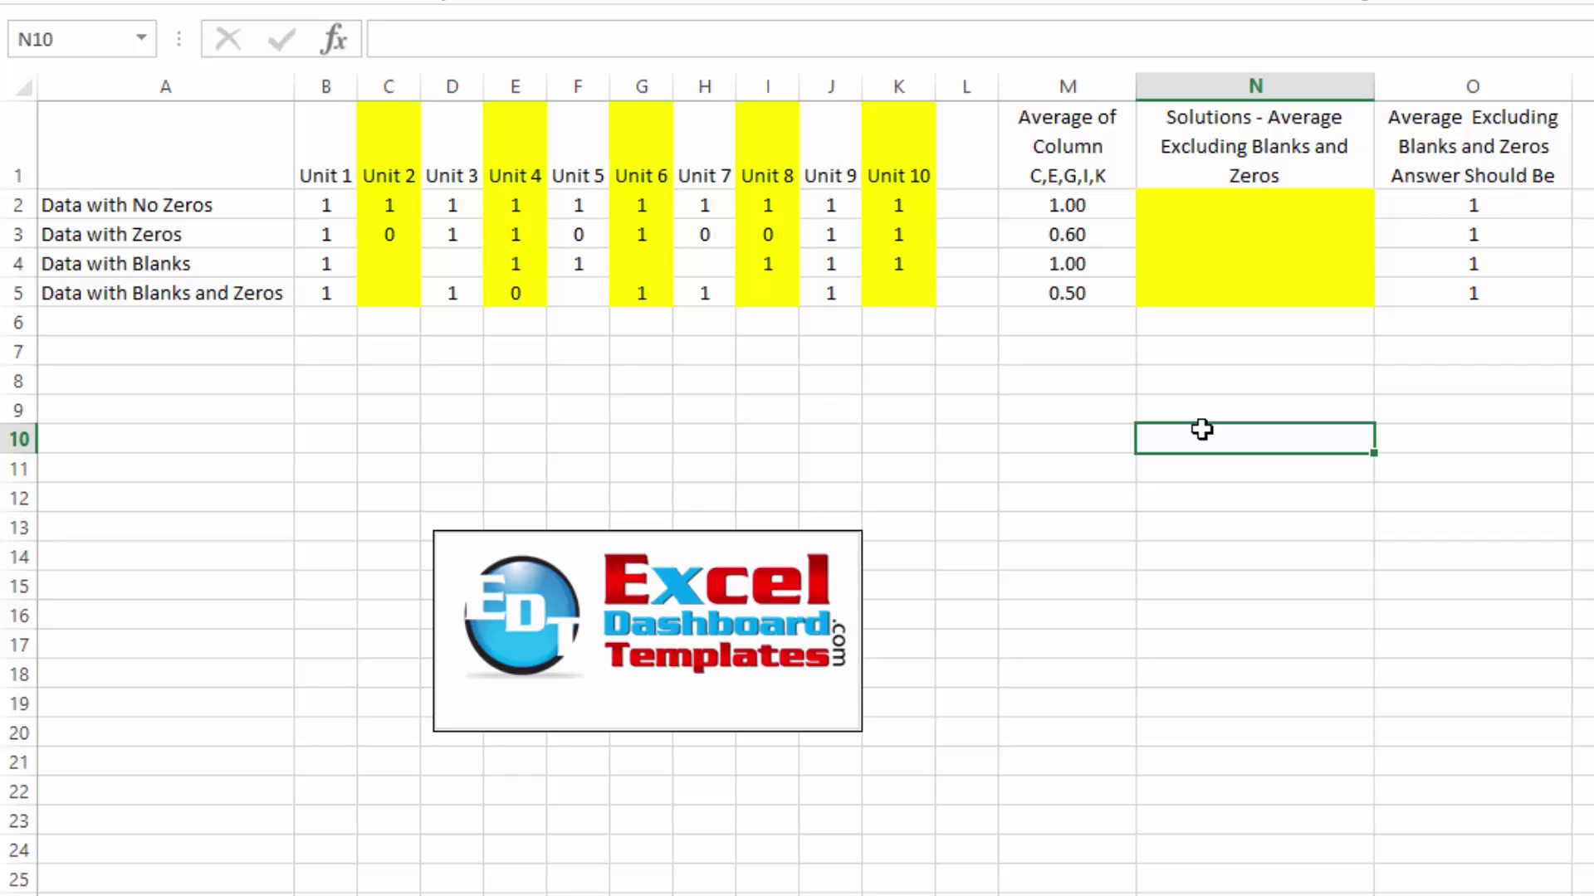
pyautogui.click(1150, 293)
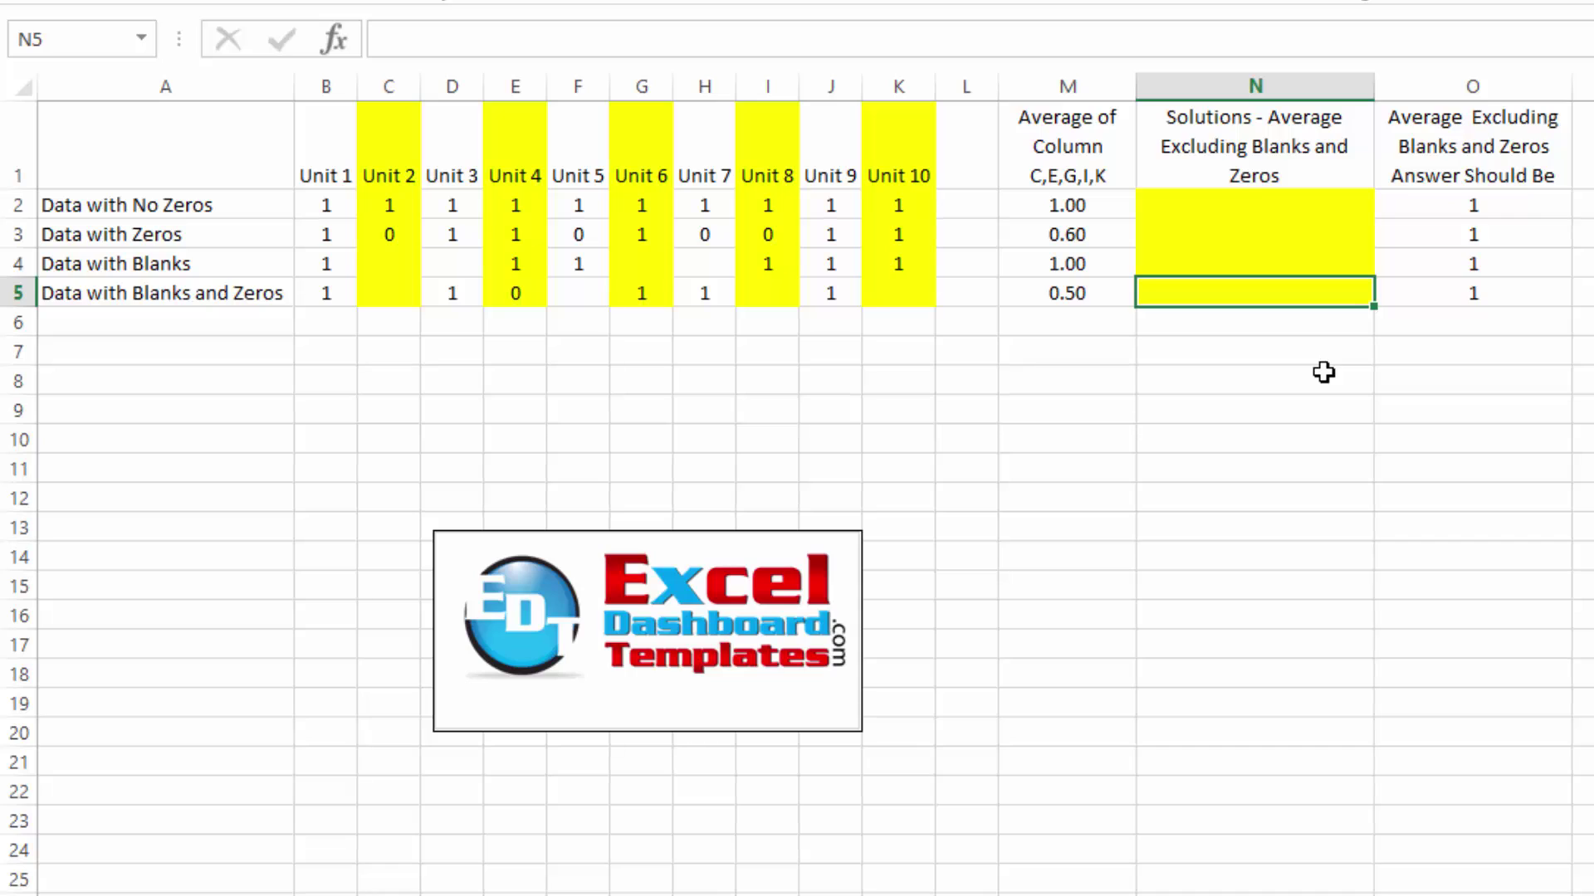
# Step: Type =SUM(C5,E5,G5,I5,K5)/ into N5 by picking the five yellow cells
pyautogui.write('=')
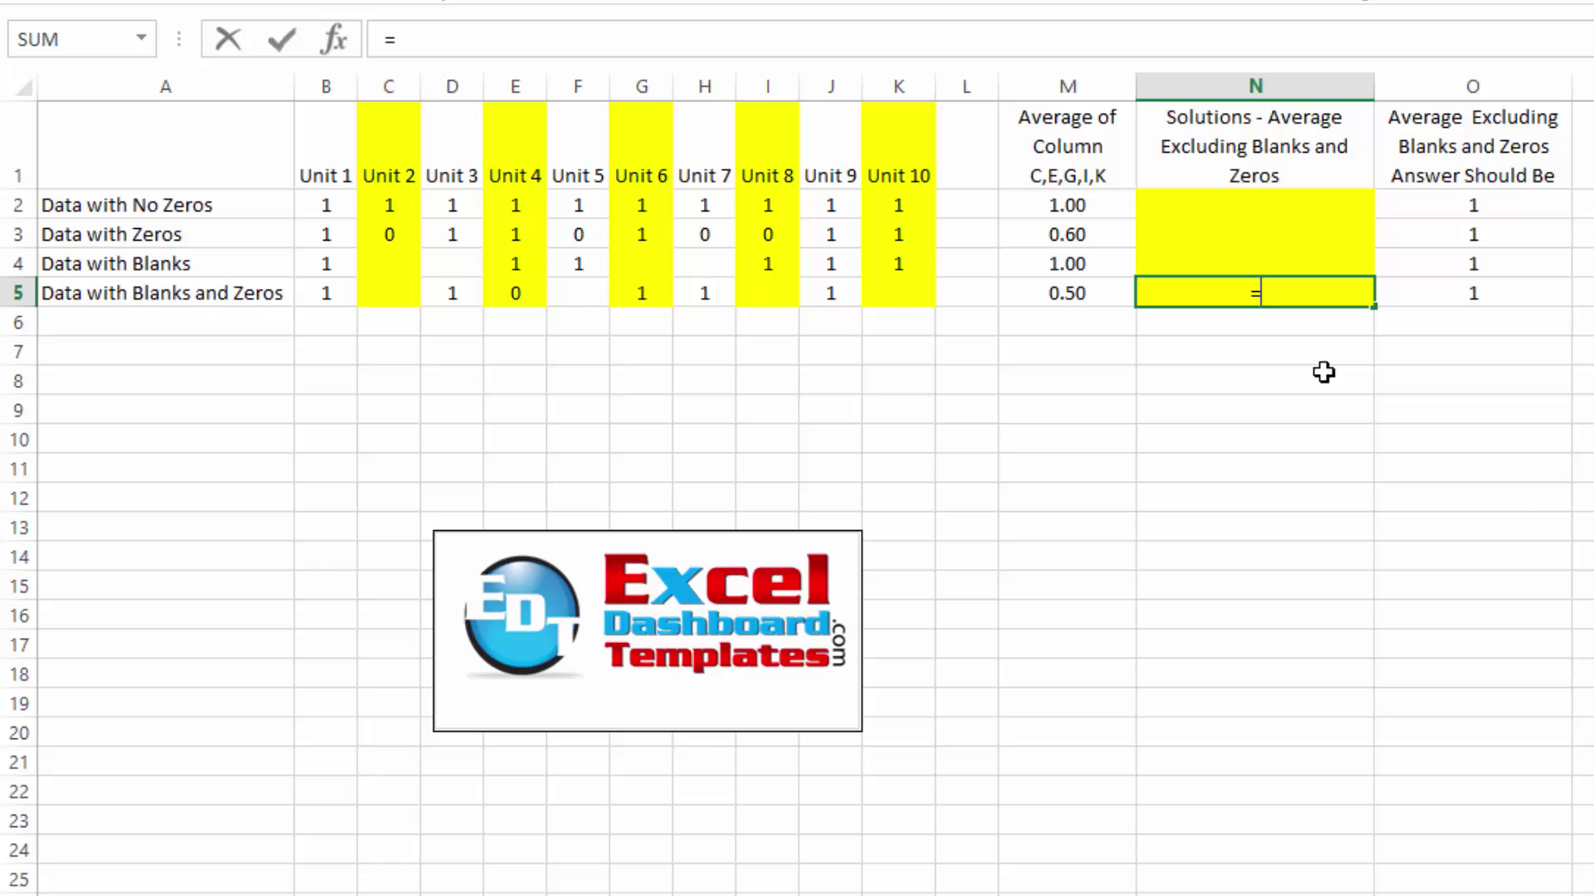
pyautogui.write('sum')
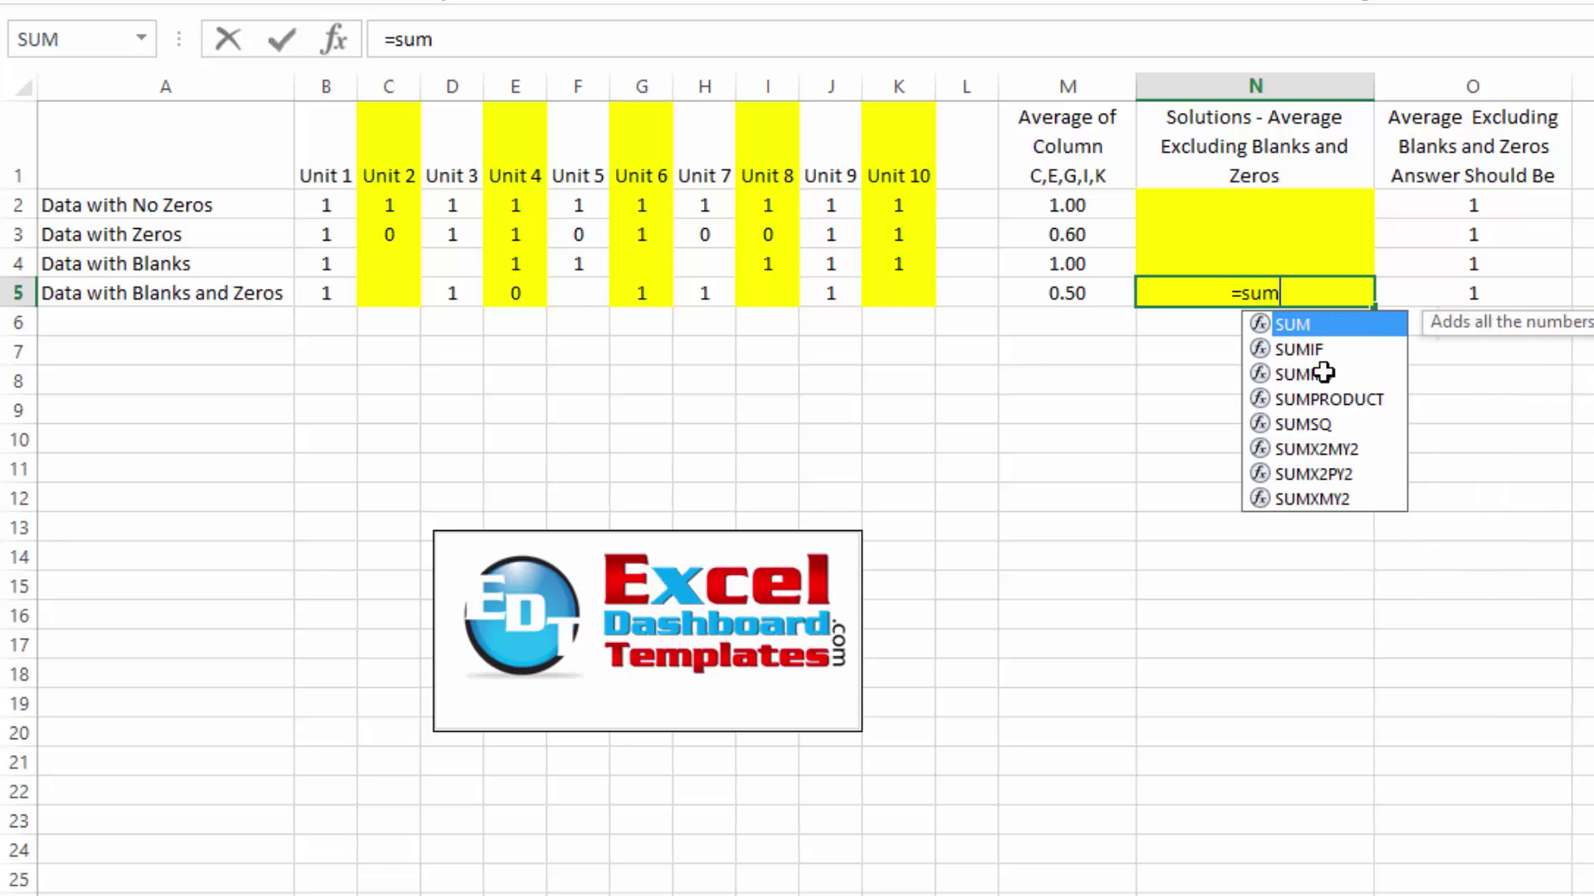
pyautogui.press('Tab')
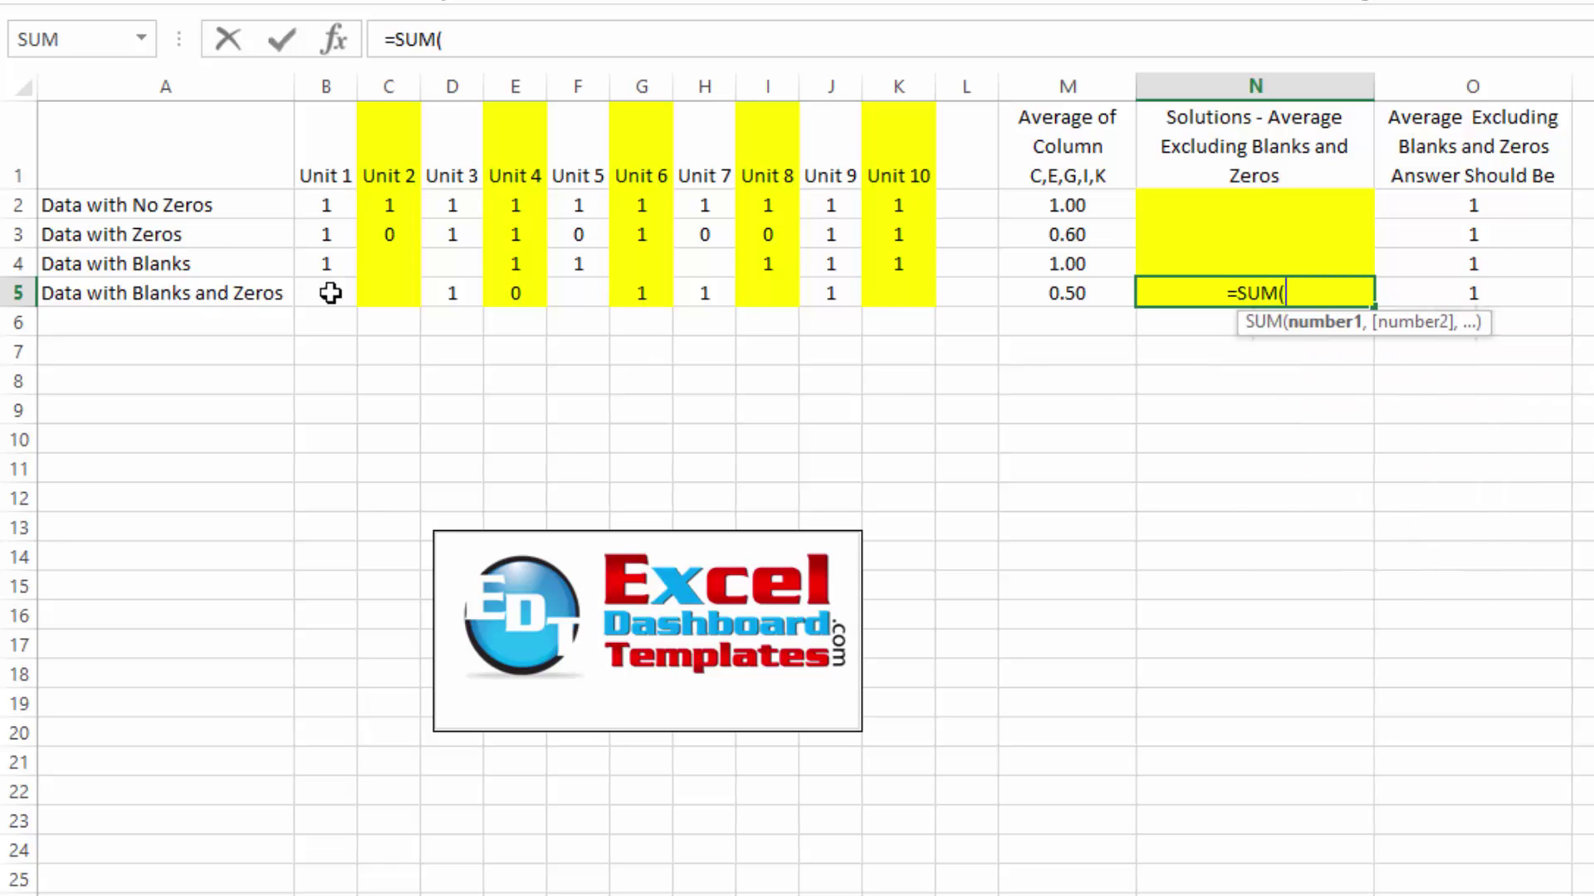
pyautogui.click(389, 291)
pyautogui.keyDown('ctrl'); pyautogui.click(515, 293); pyautogui.keyUp('ctrl')
pyautogui.keyDown('ctrl'); pyautogui.click(642, 287); pyautogui.keyUp('ctrl')
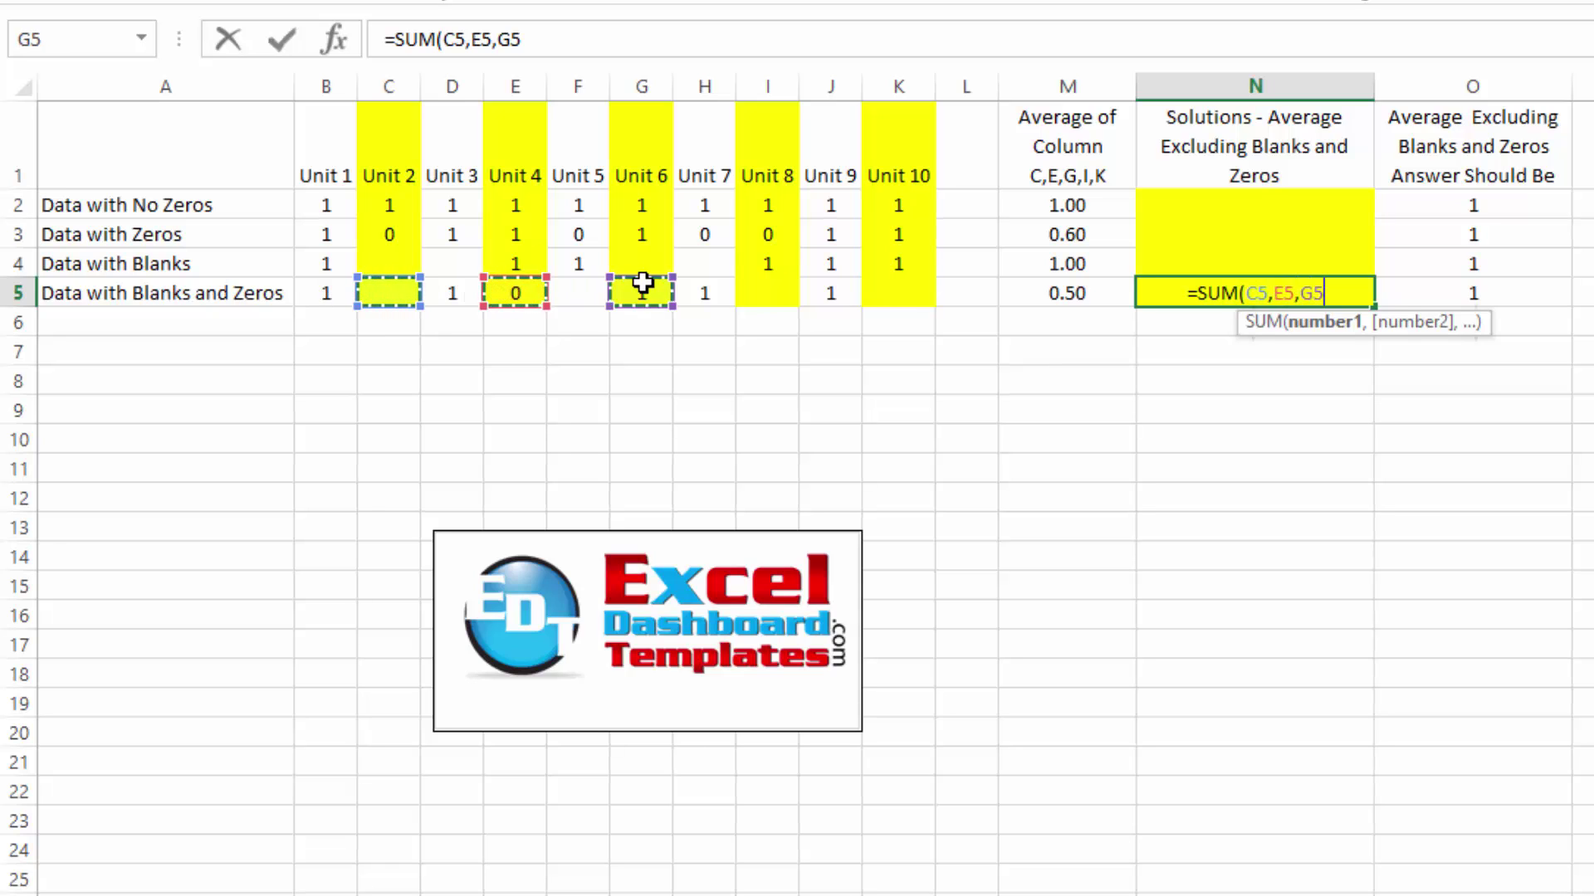
pyautogui.keyDown('ctrl'); pyautogui.click(767, 297); pyautogui.keyUp('ctrl')
pyautogui.keyDown('ctrl'); pyautogui.click(897, 298); pyautogui.keyUp('ctrl')
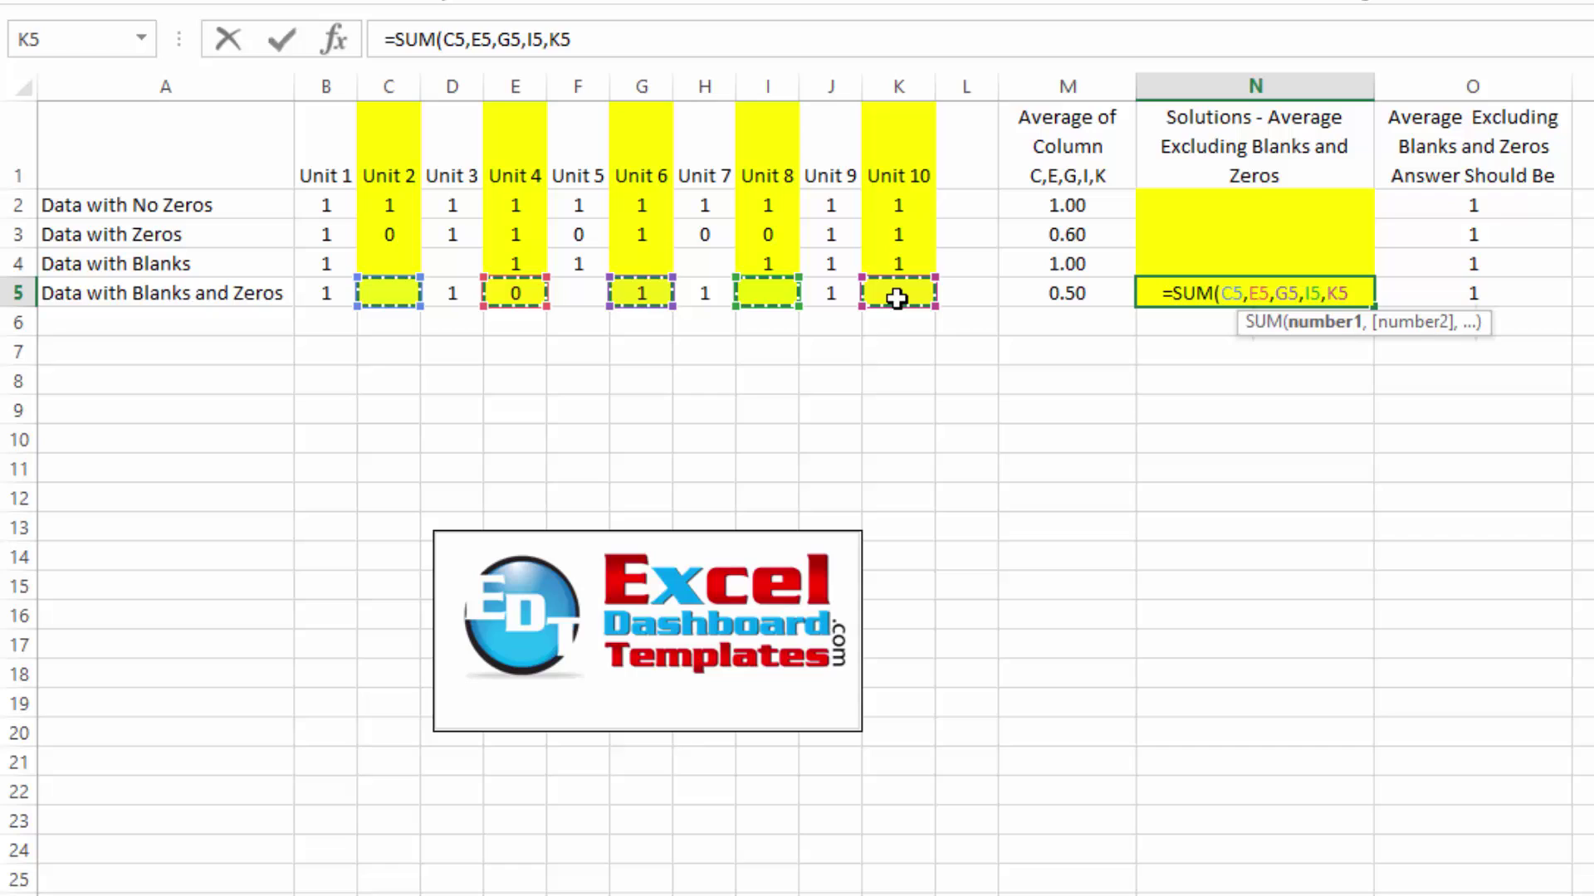
pyautogui.write(')/')
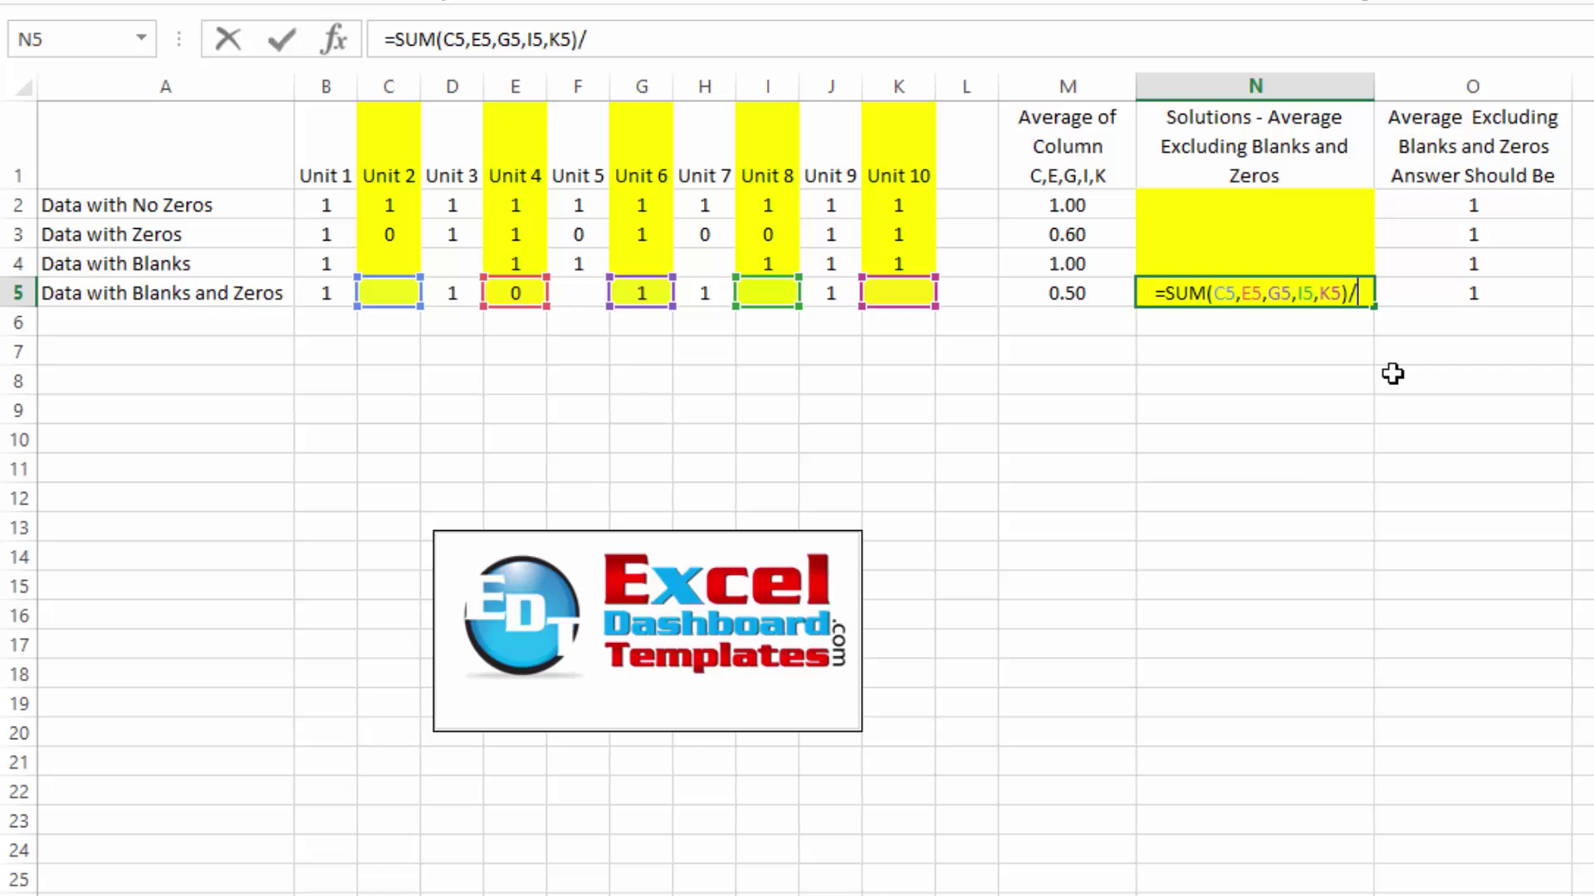
# Step: Add INDEX(FREQUENCY((C5,E5,G5,I5,K5),0) as the divisor after the slash
pyautogui.write('in')
pyautogui.press('Tab')
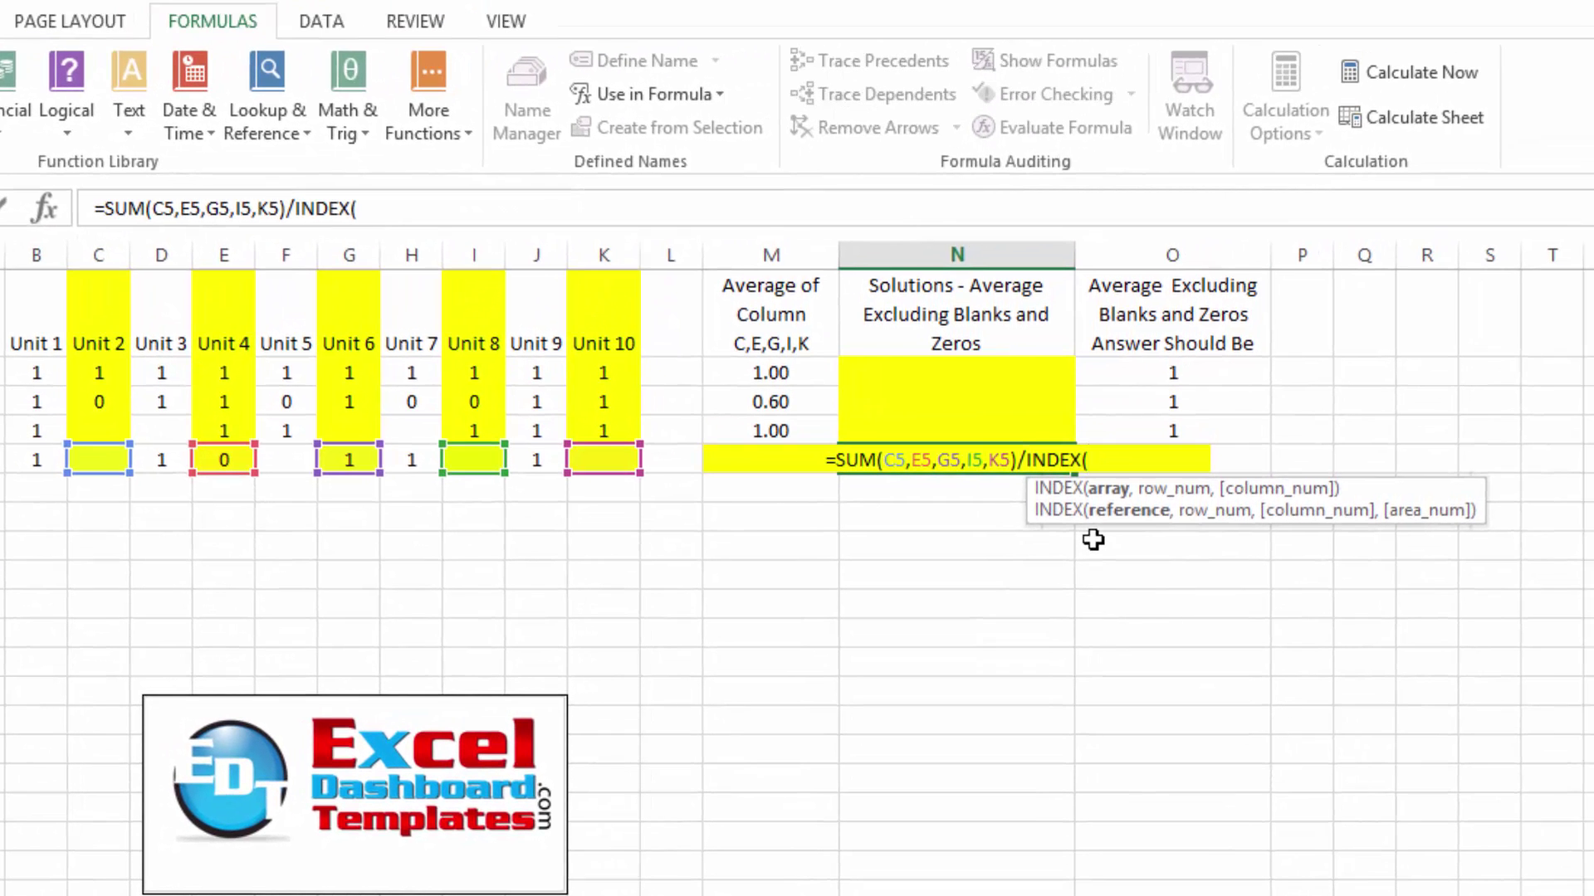
pyautogui.write('fr')
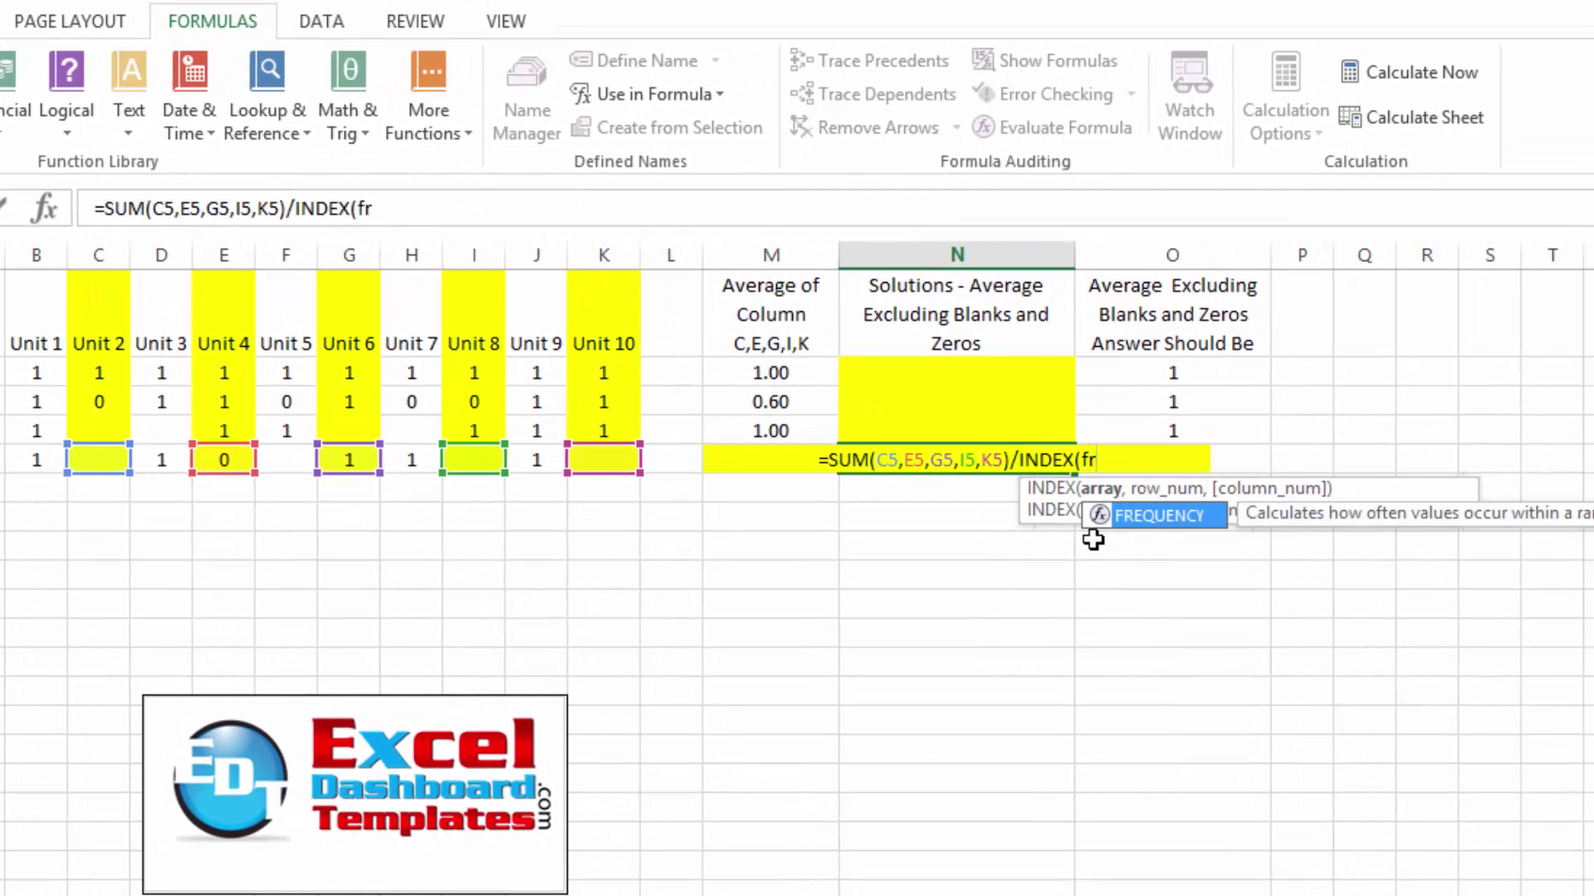
pyautogui.press('Tab')
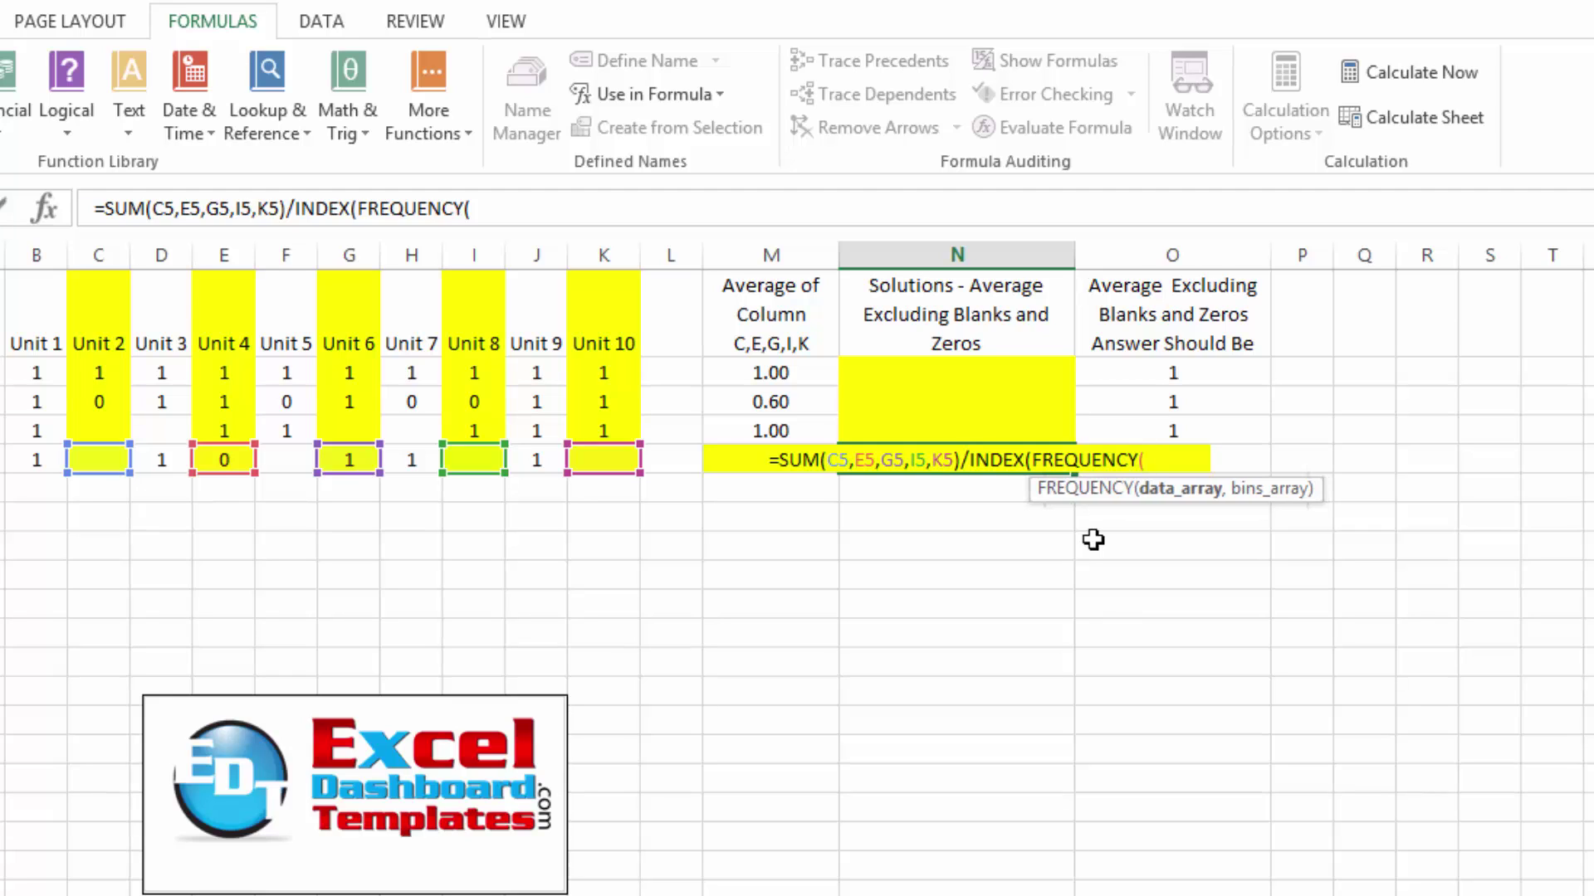
pyautogui.write('(')
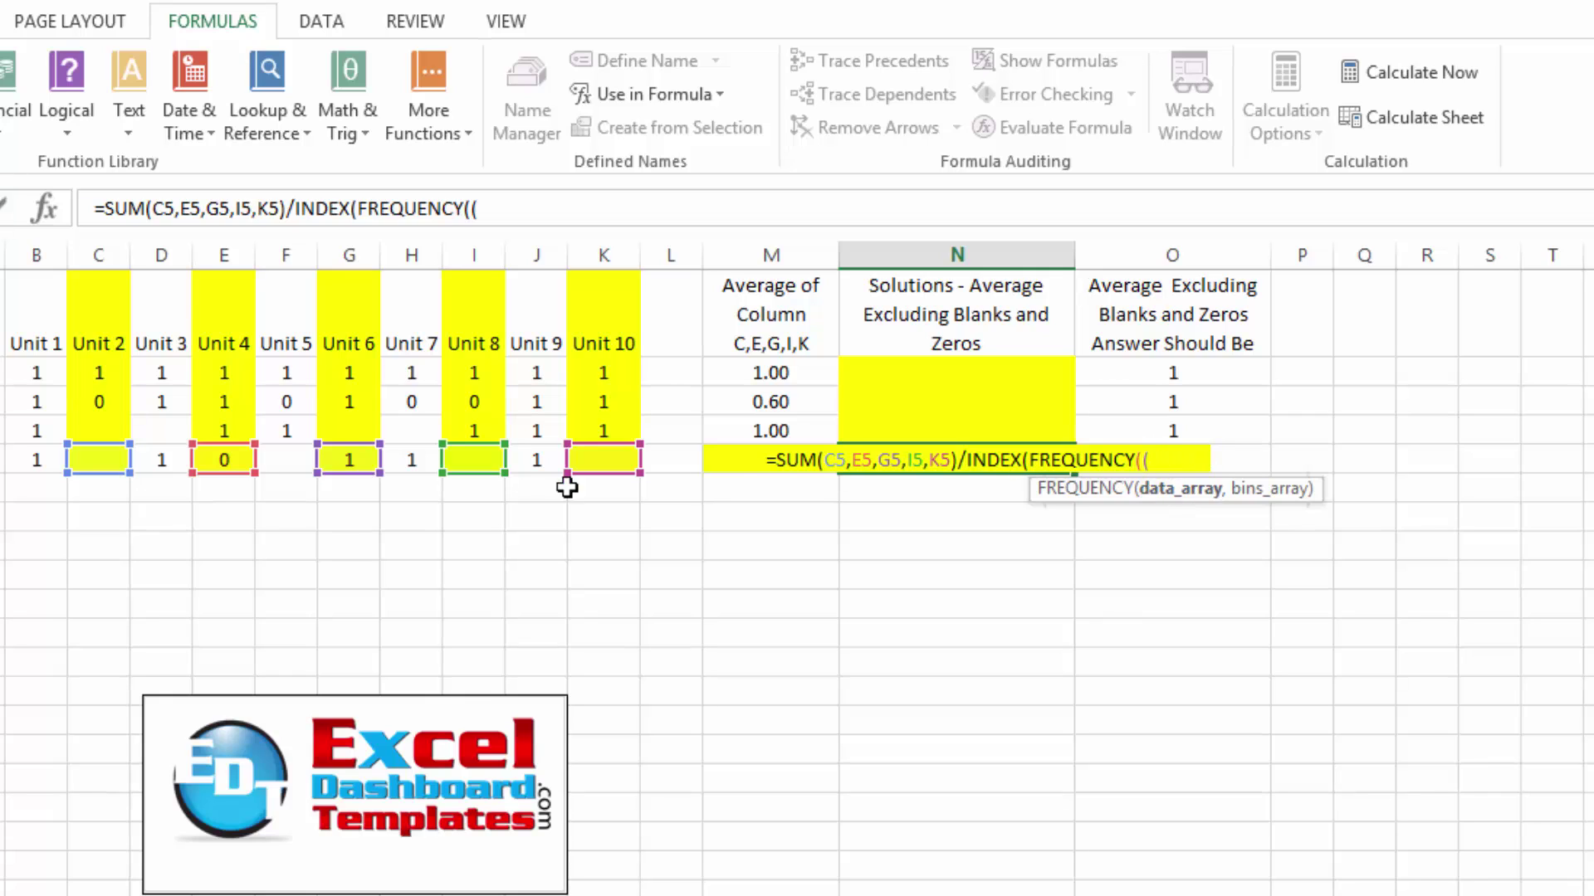
pyautogui.click(99, 463)
pyautogui.keyDown('ctrl'); pyautogui.click(218, 455); pyautogui.keyUp('ctrl')
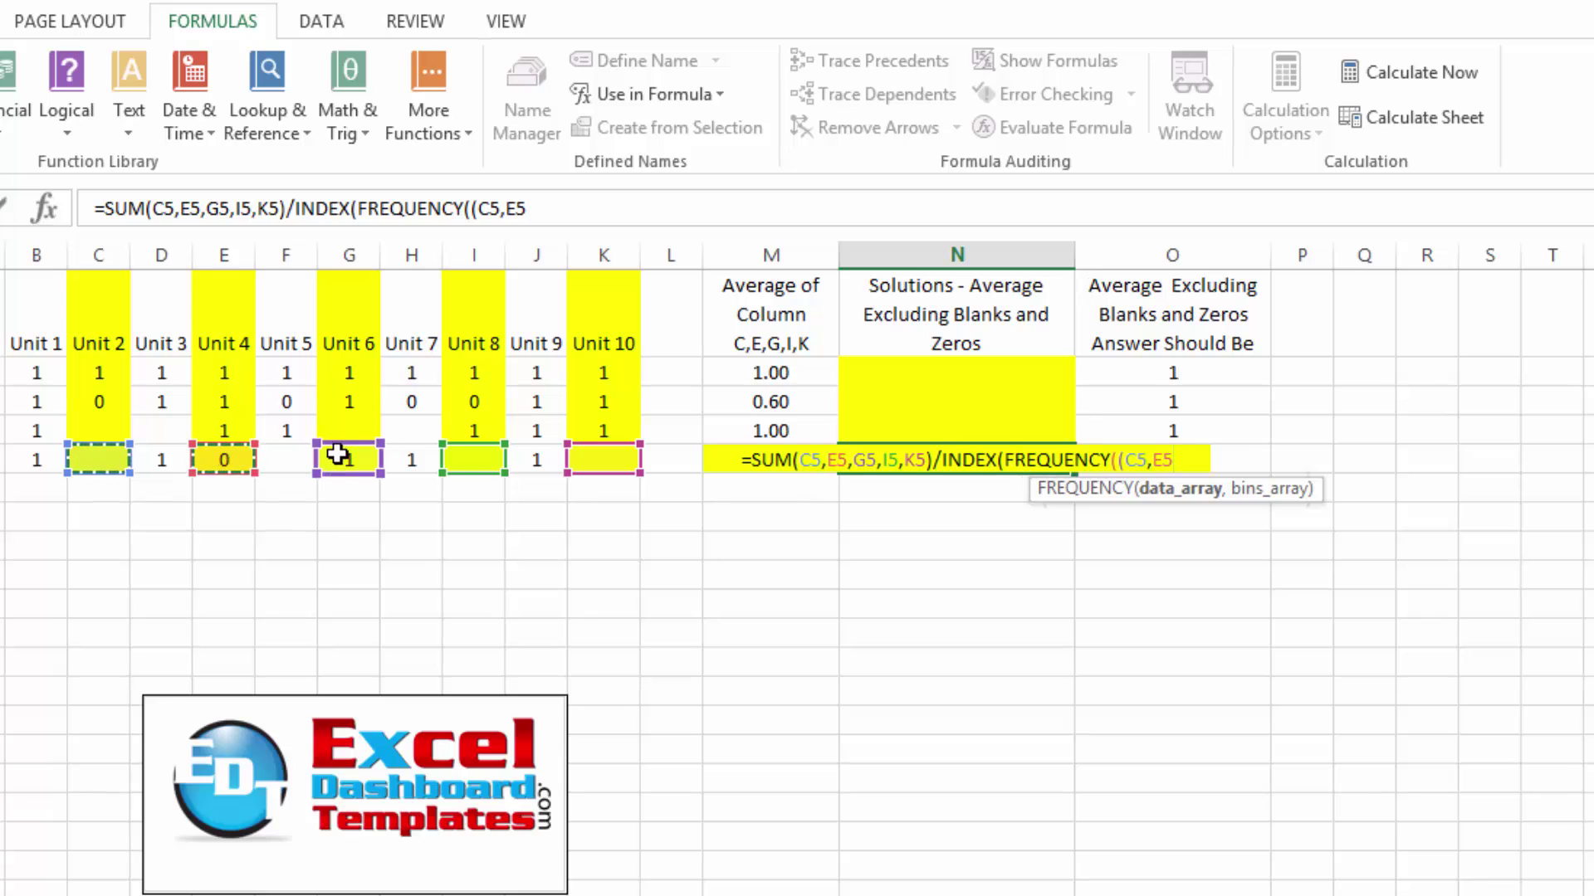
pyautogui.keyDown('ctrl'); pyautogui.click(340, 455); pyautogui.keyUp('ctrl')
pyautogui.keyDown('ctrl'); pyautogui.click(487, 455); pyautogui.keyUp('ctrl')
pyautogui.keyDown('ctrl'); pyautogui.click(588, 462); pyautogui.keyUp('ctrl')
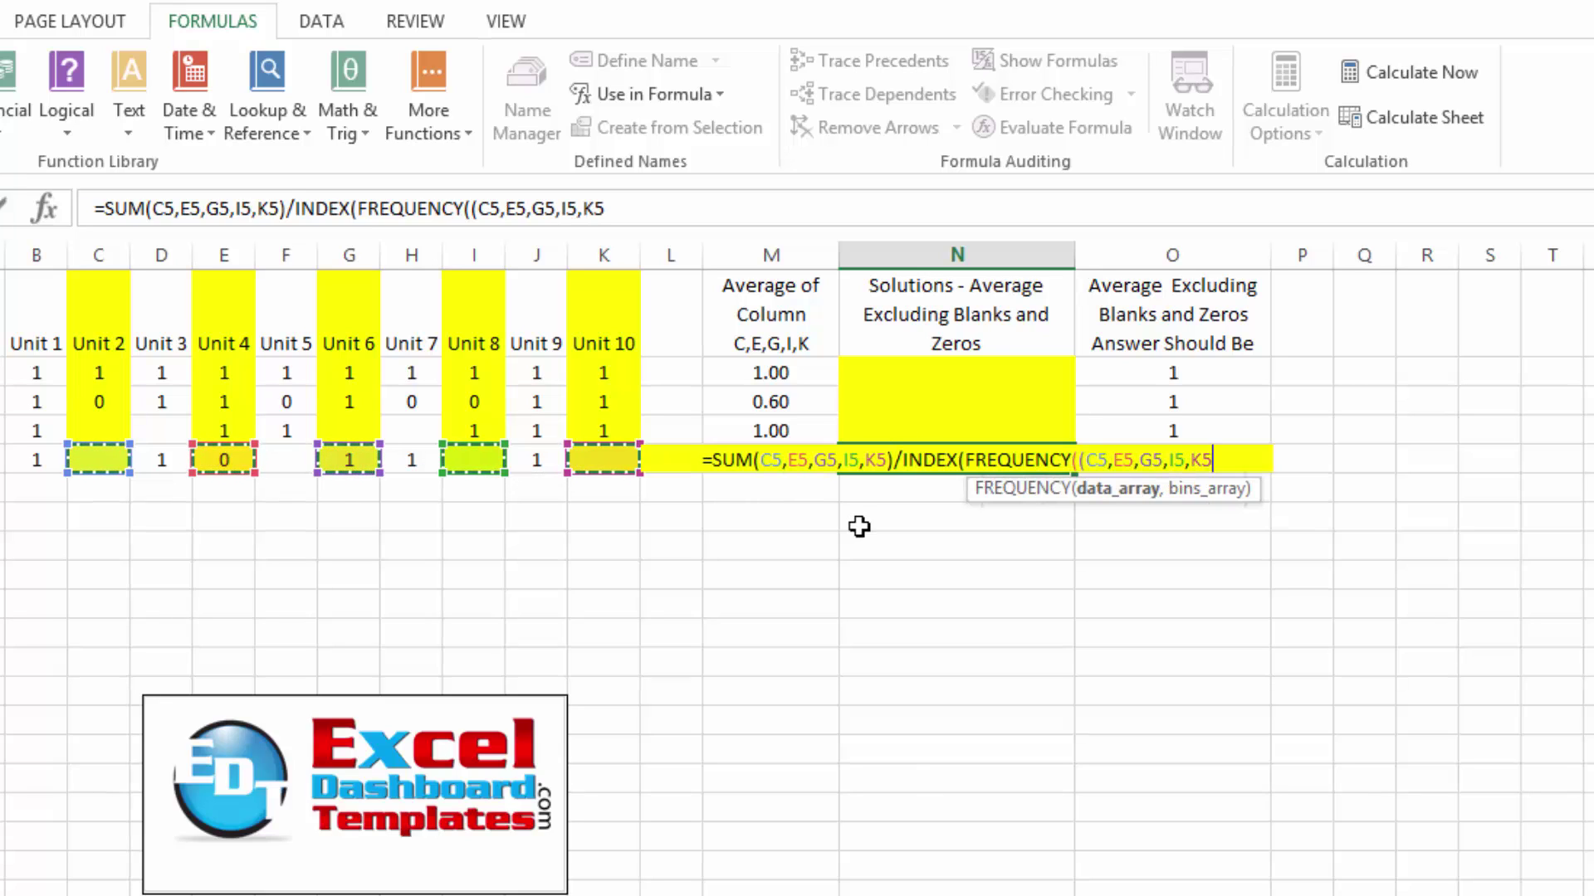
pyautogui.write(')')
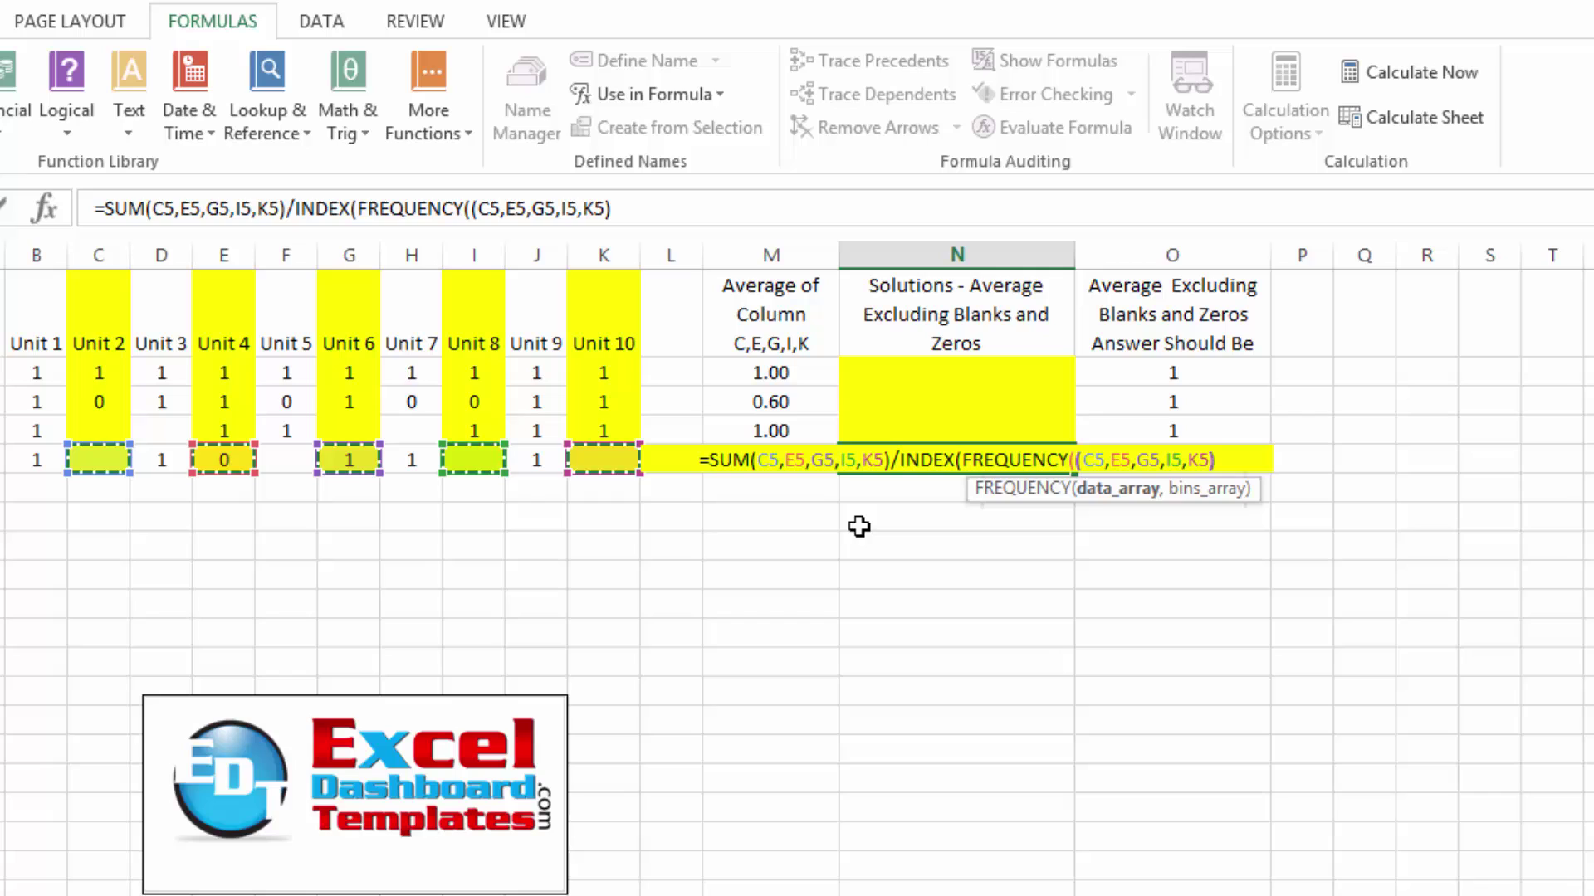
pyautogui.write(',')
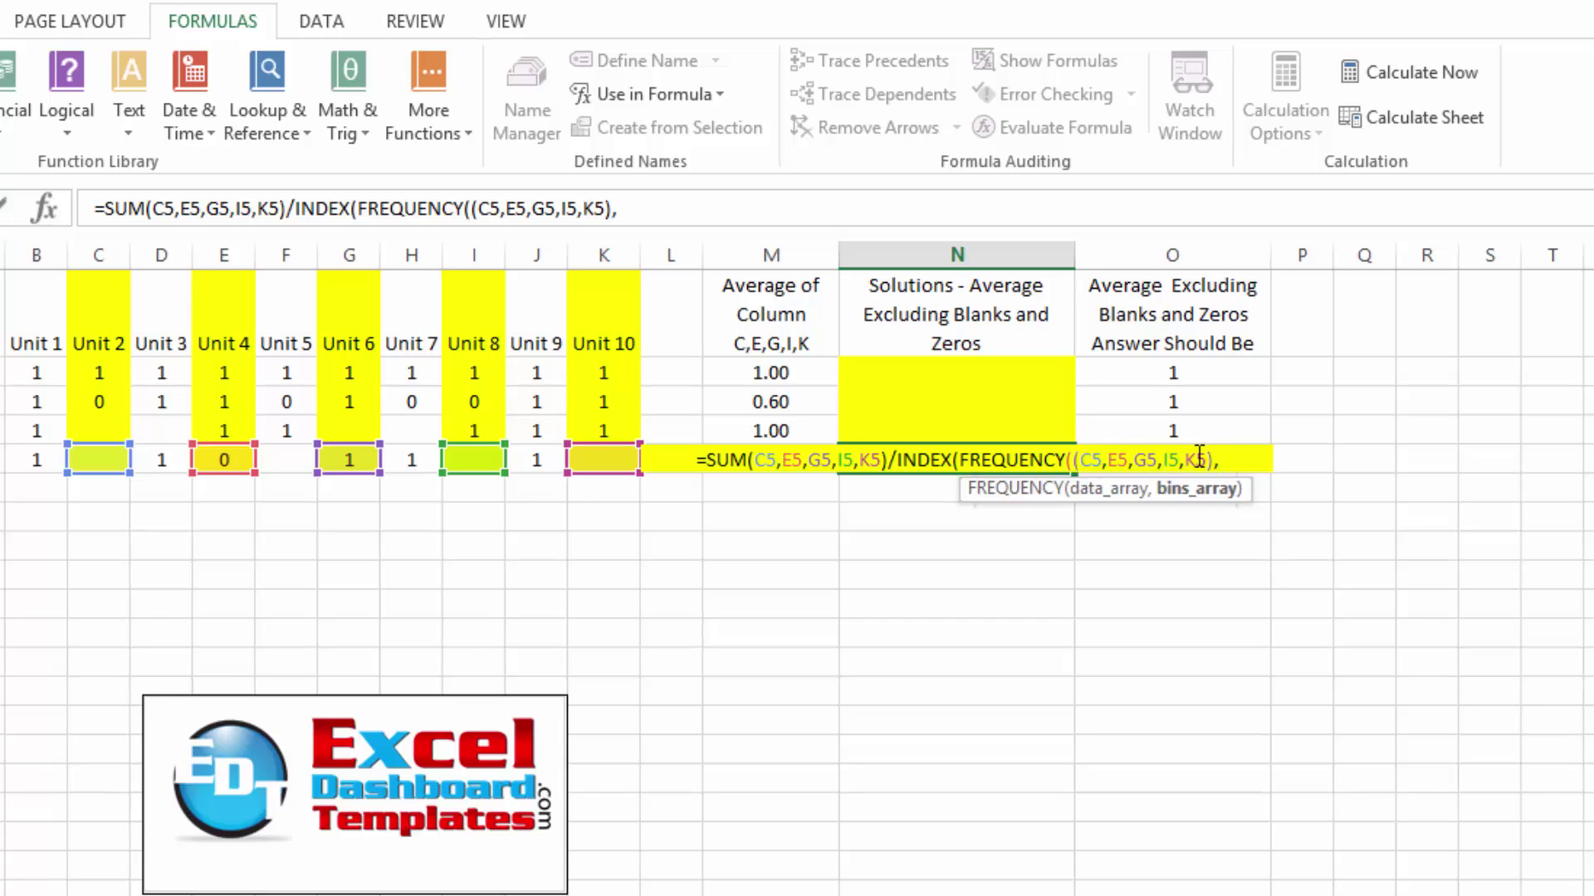
pyautogui.write('0')
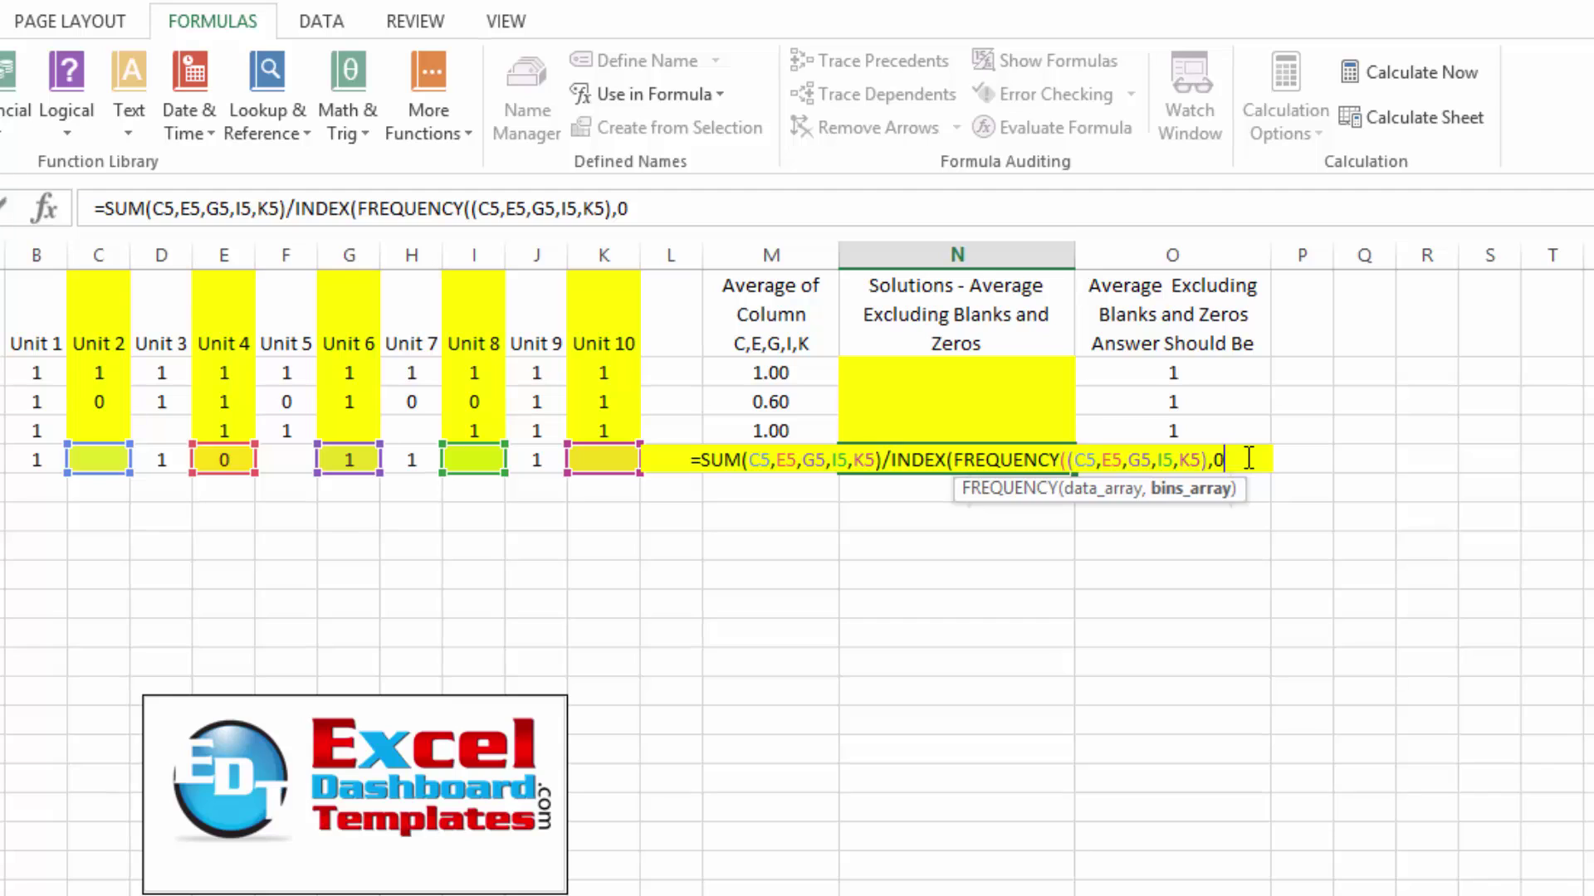
pyautogui.write(')')
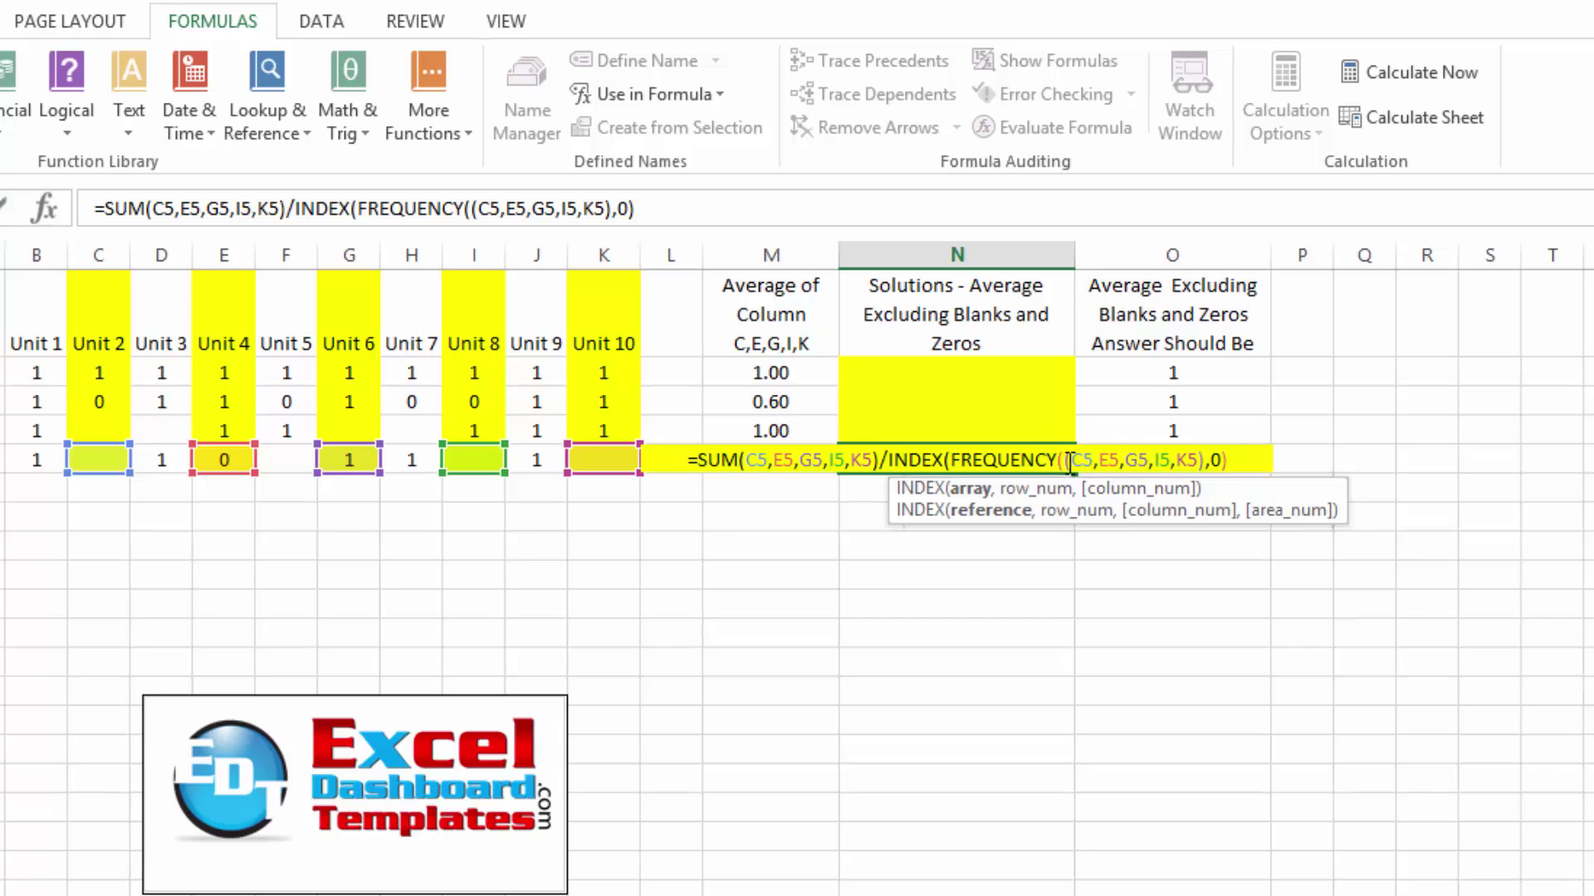
# Step: Close INDEX with the ,2) argument and enter the formula, returning 1
pyautogui.moveTo(1066, 460); pyautogui.dragTo(1199, 459)
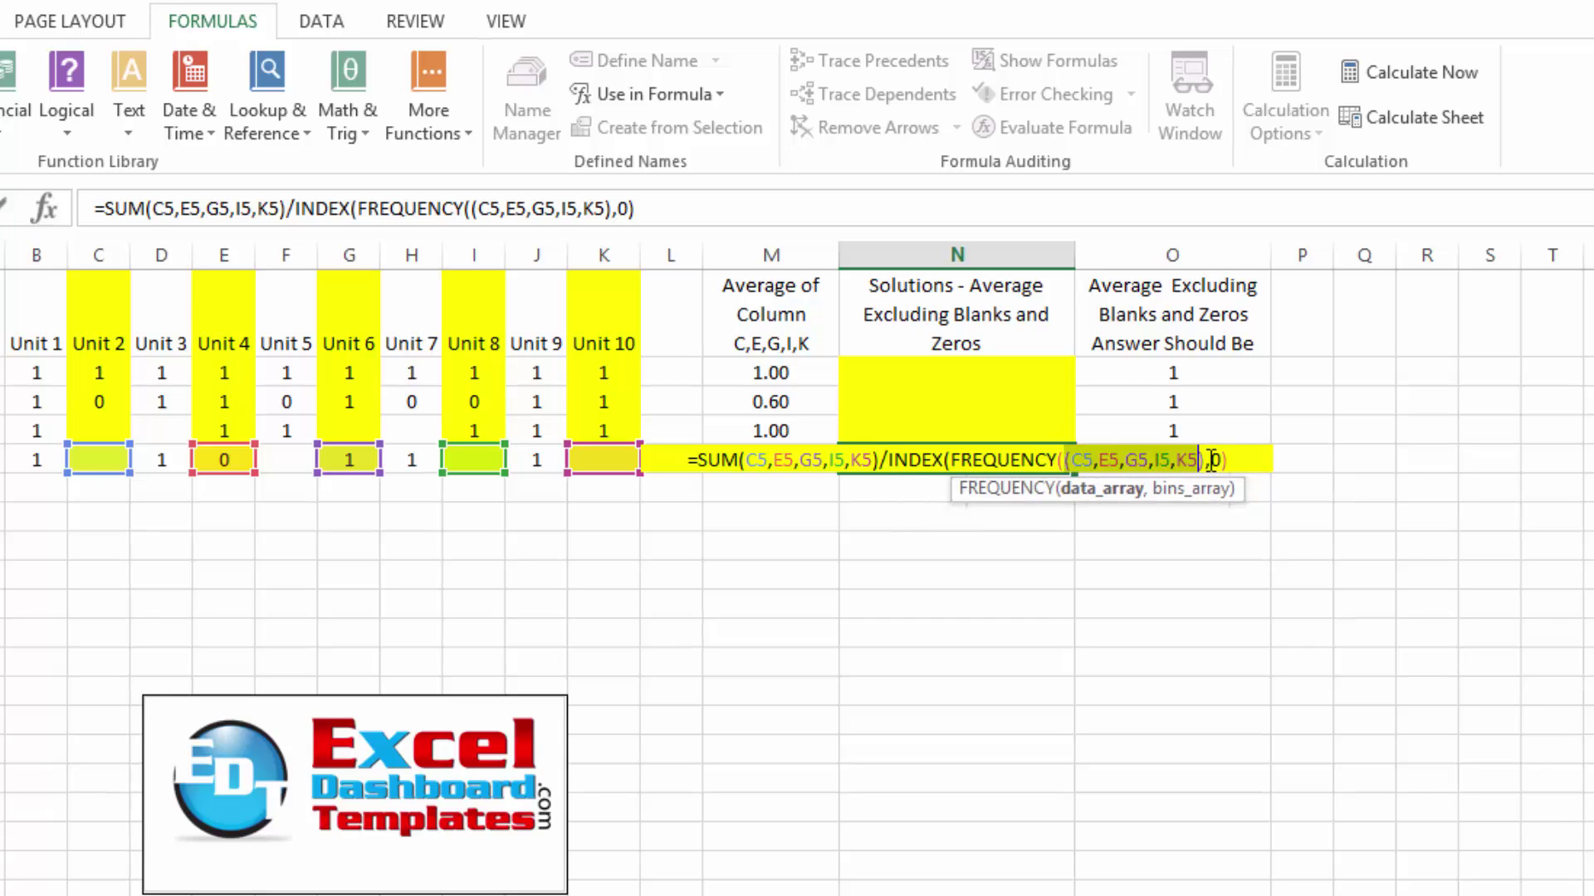
pyautogui.click(1211, 460)
pyautogui.press('End')
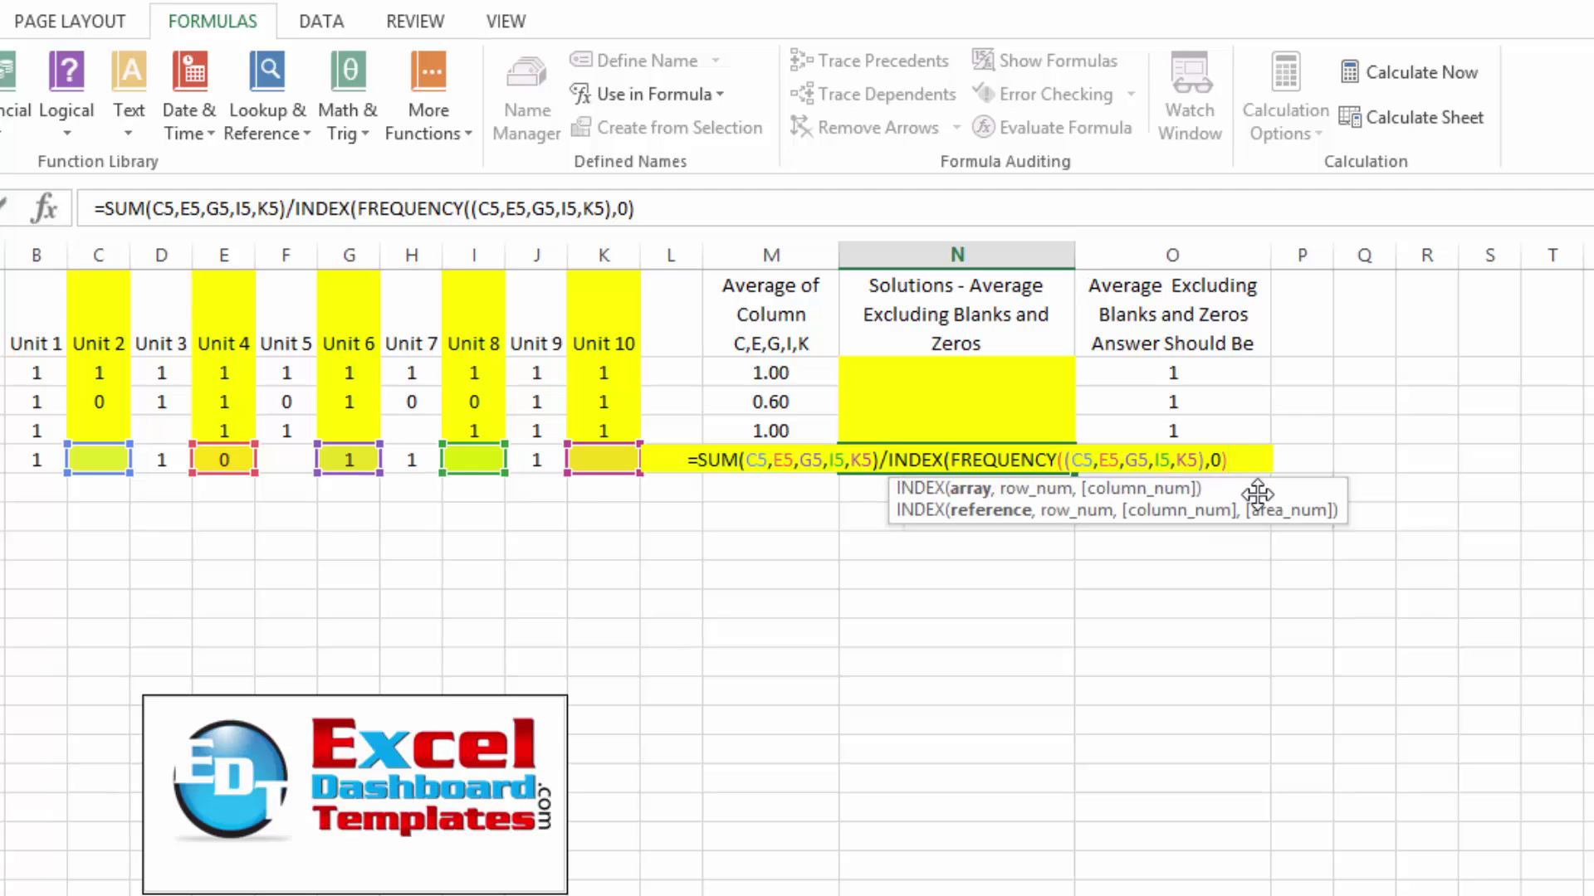
pyautogui.write(',2)')
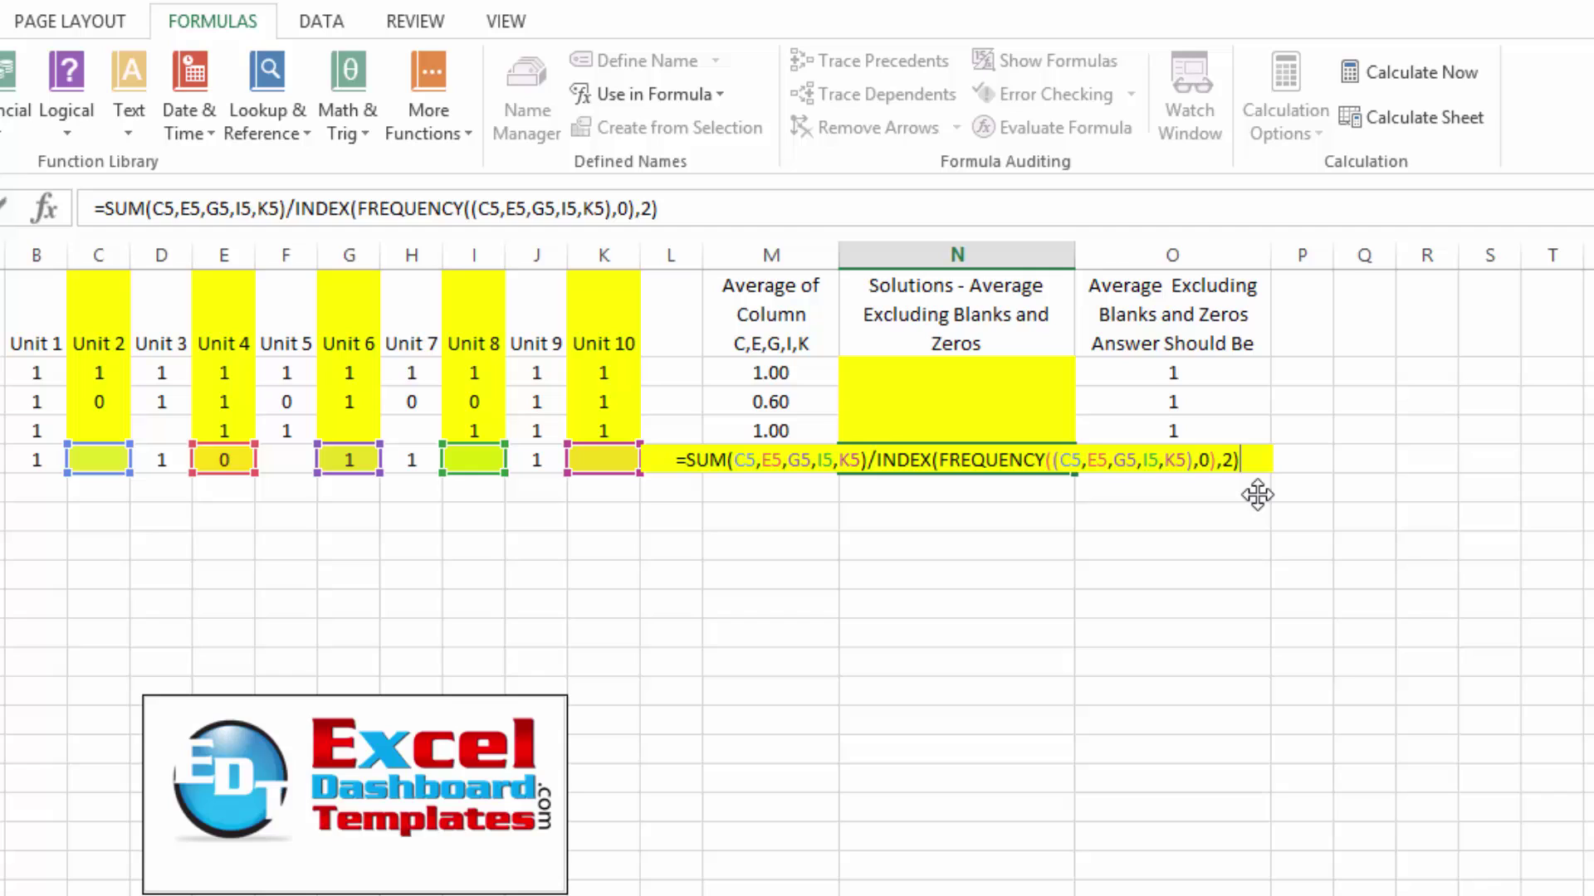
pyautogui.press('Return')
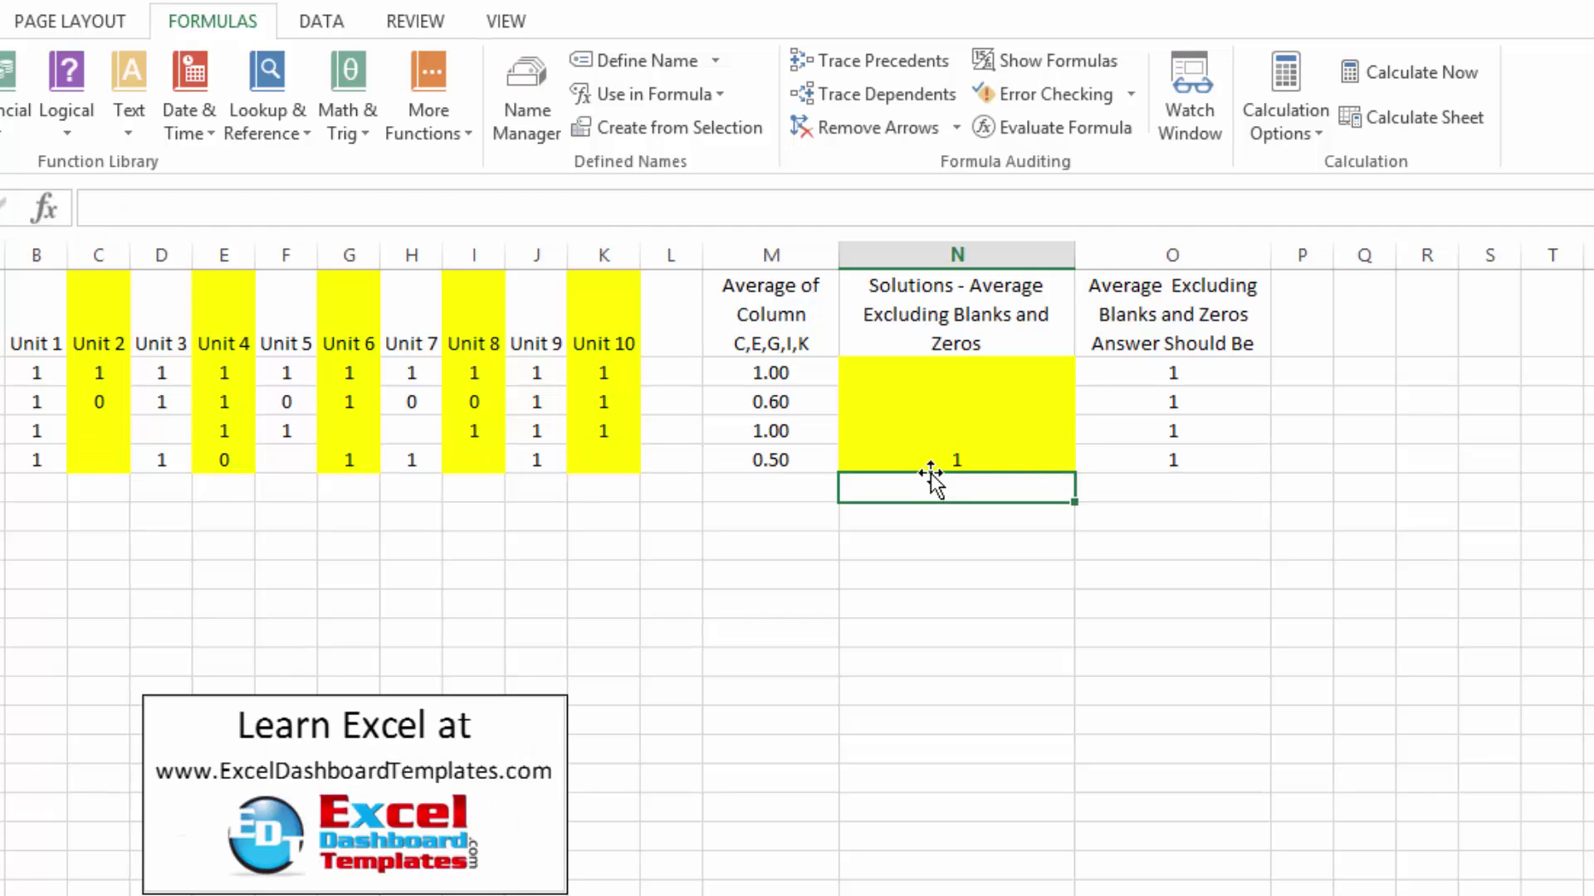
# Step: Set B5 and C5 to the test value 4
pyautogui.click(930, 464)
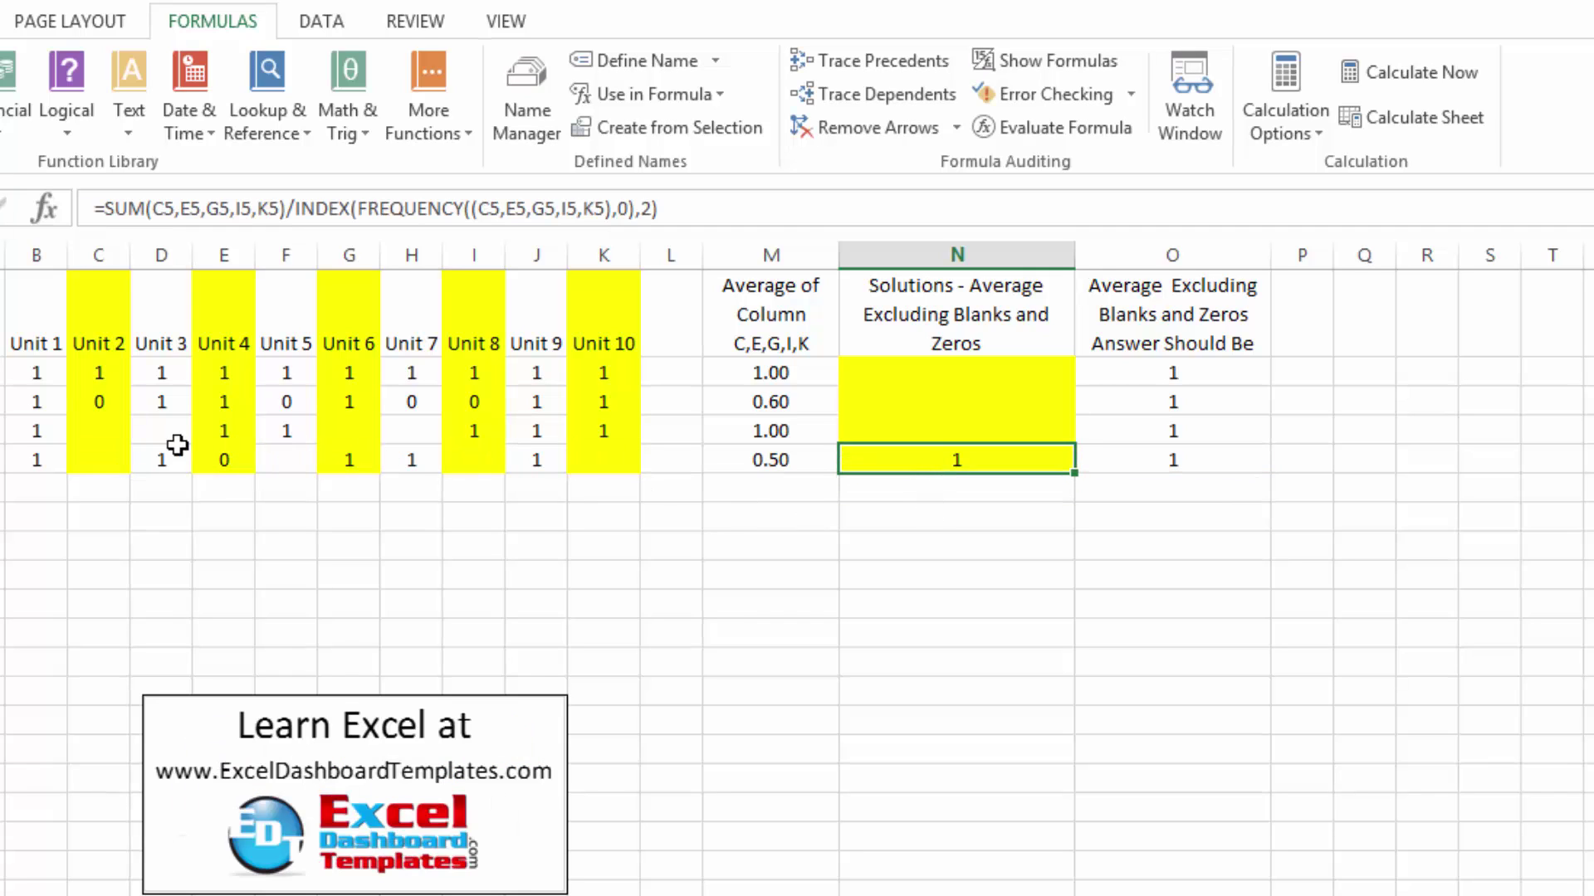
pyautogui.click(33, 467)
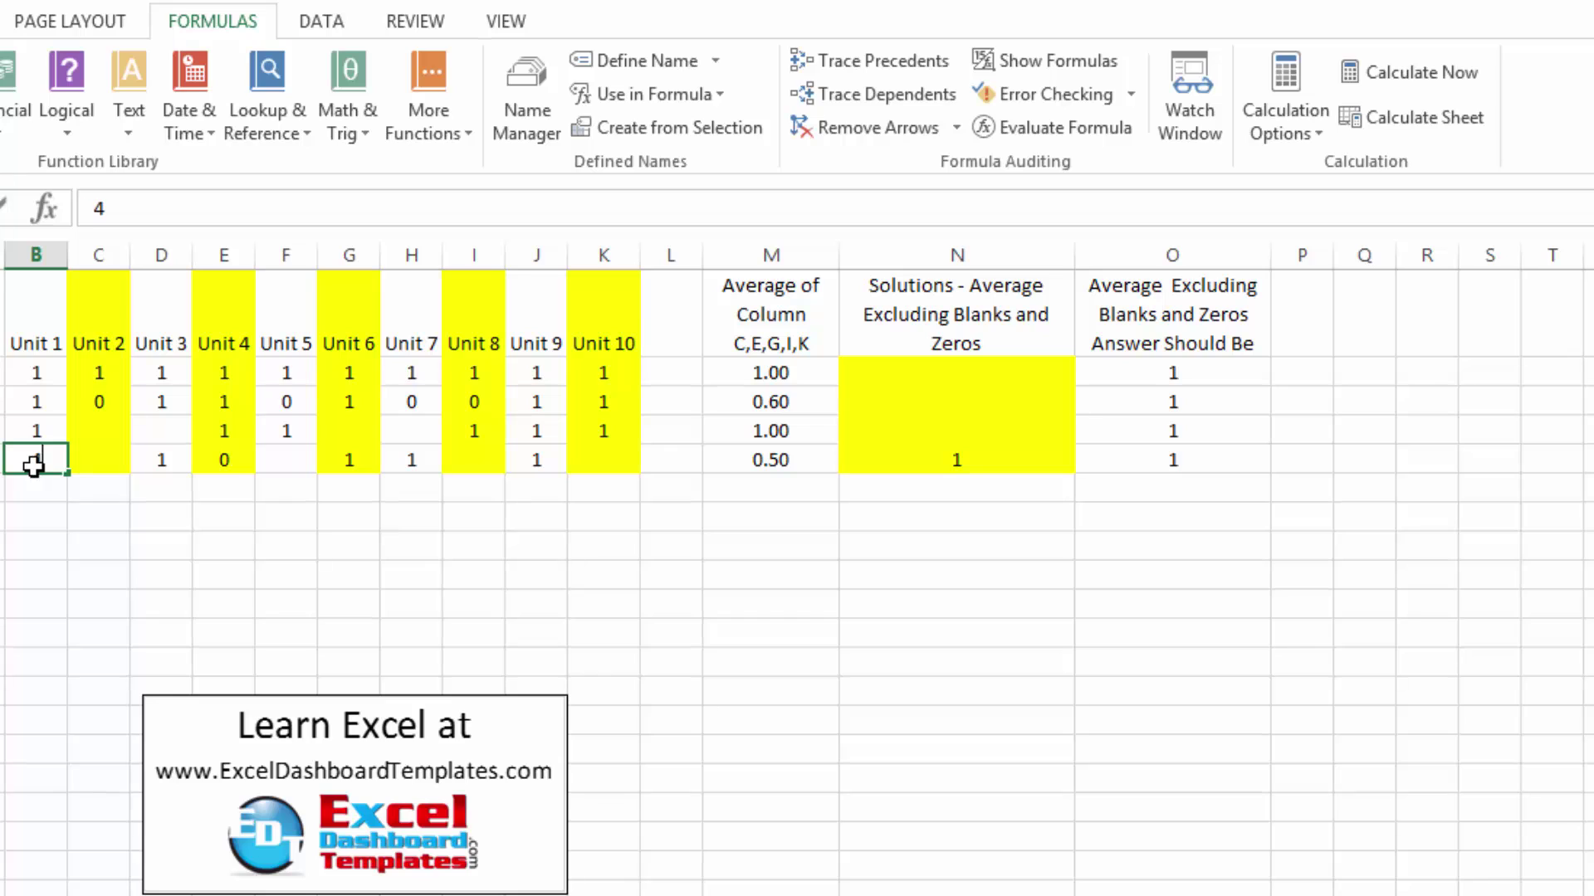
pyautogui.write('4')
pyautogui.press('Return')
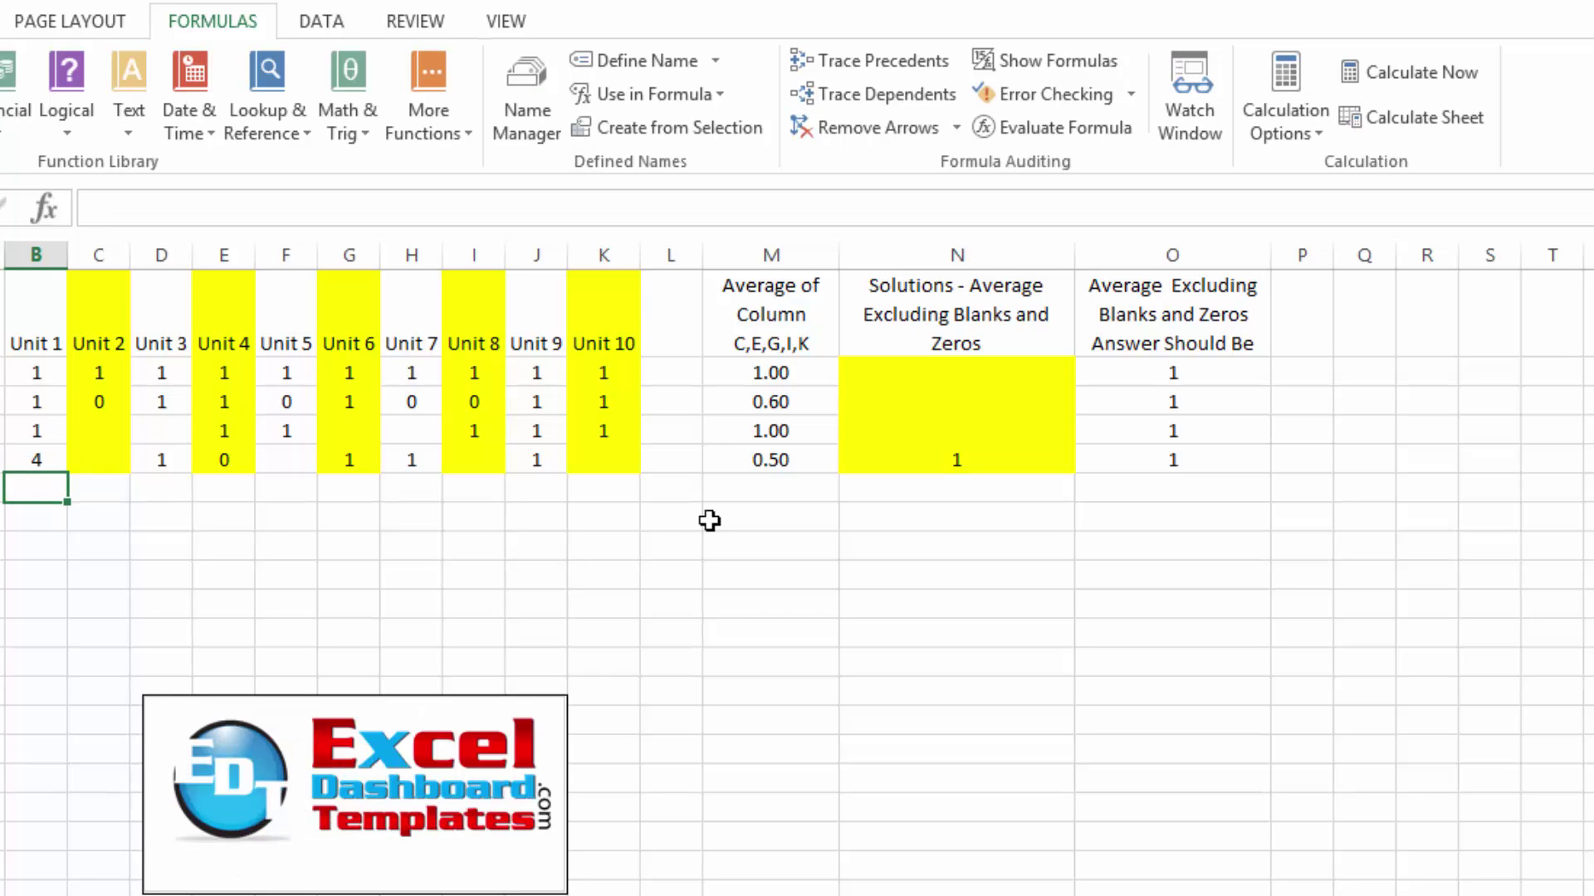
pyautogui.click(79, 454)
pyautogui.write('4')
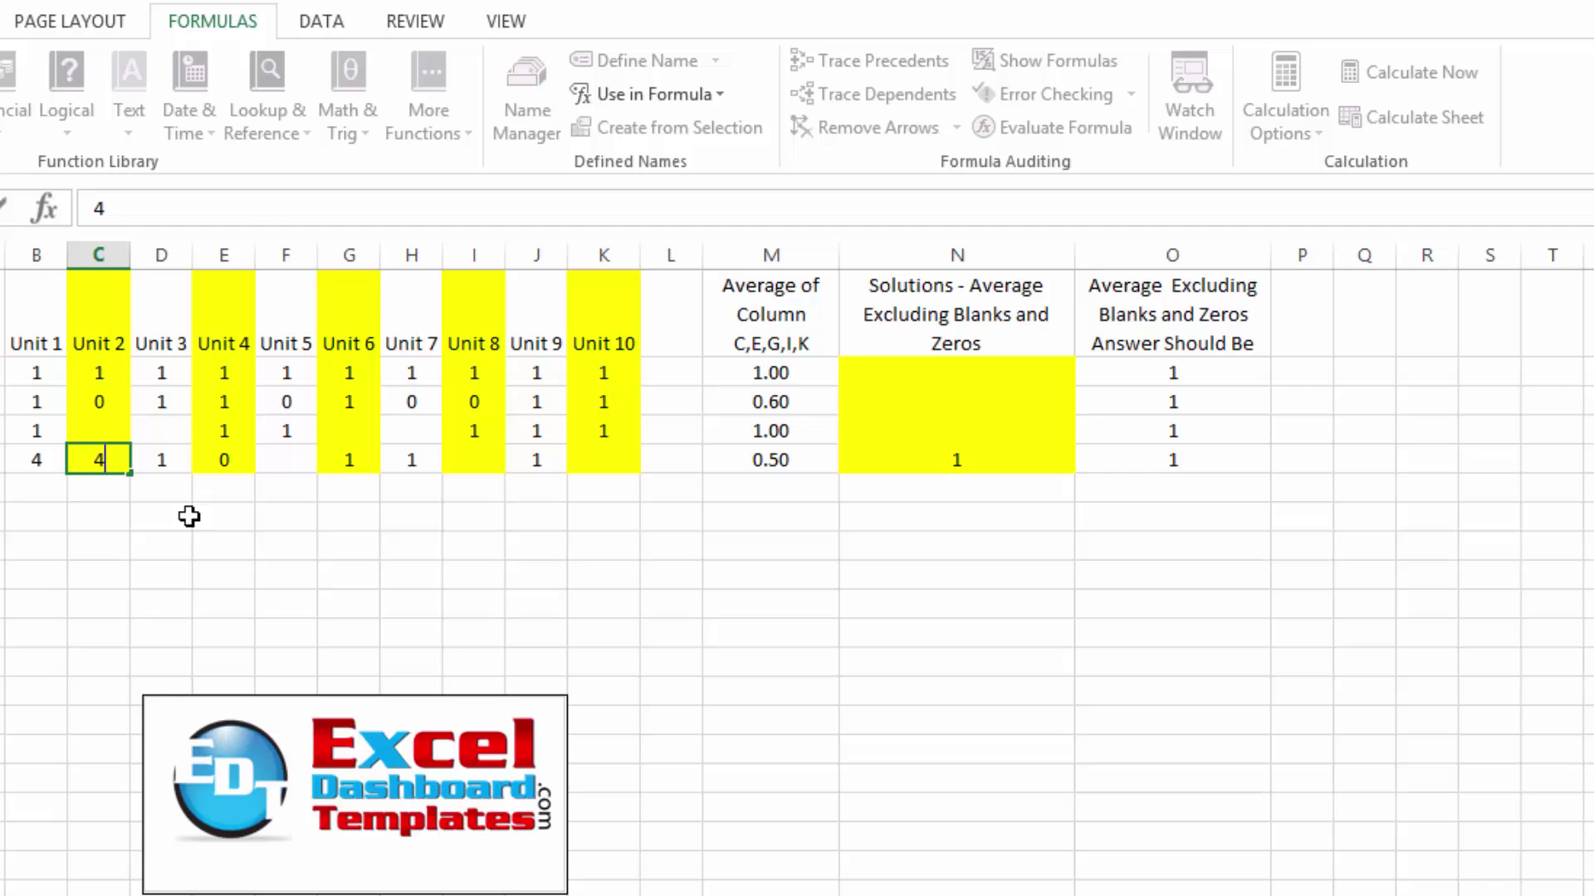
pyautogui.press('Return')
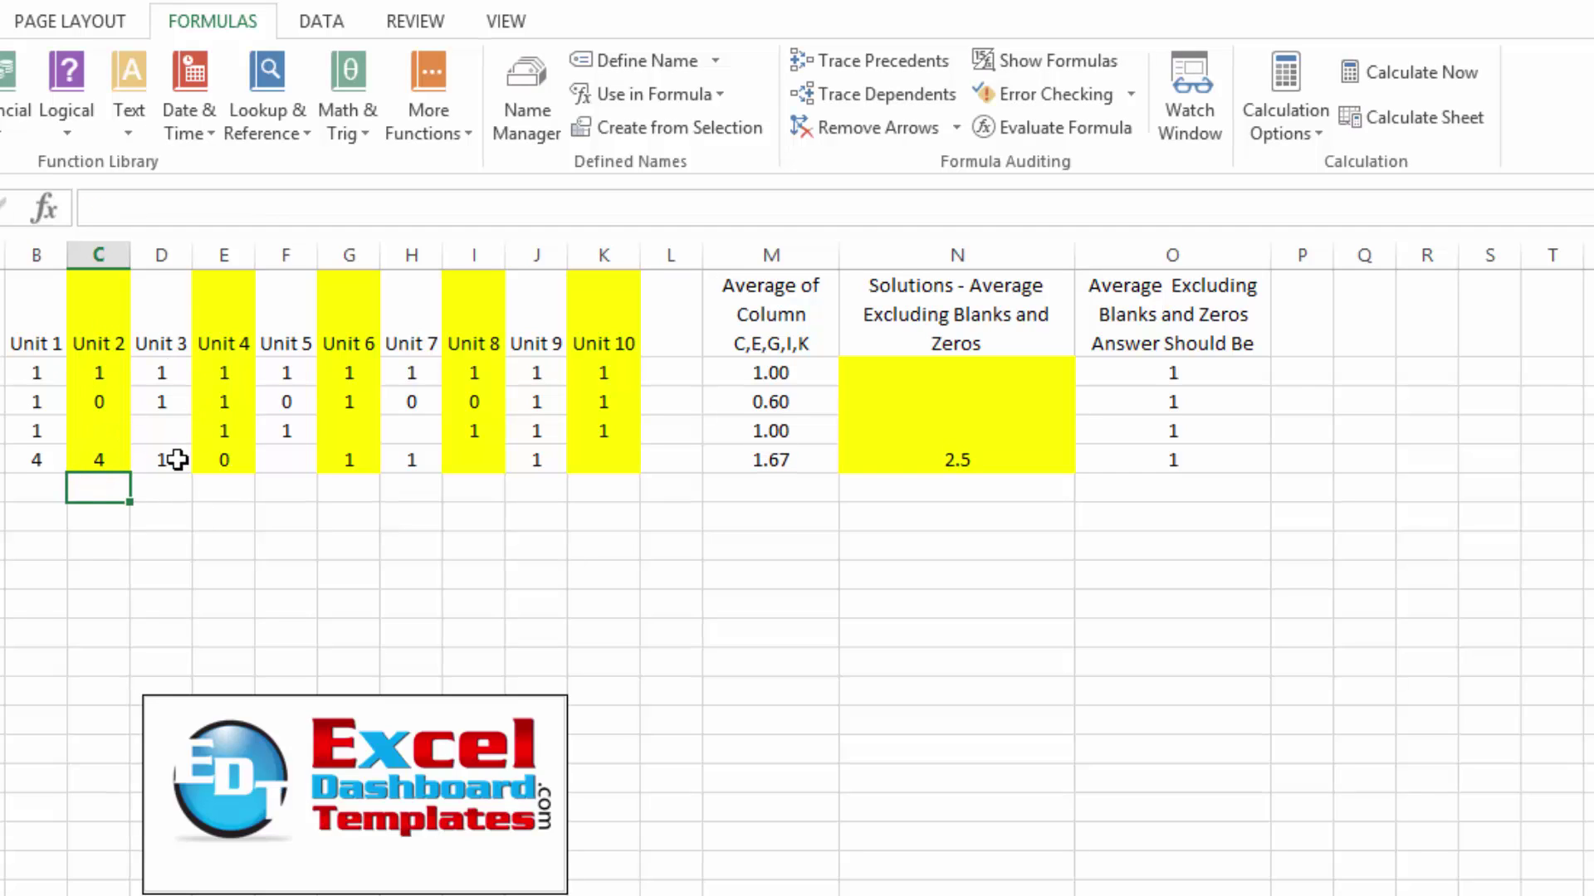
# Step: Set G5, I5 and K5 to 0, then move to M5 and N5 to check results
pyautogui.click(341, 458)
pyautogui.write('0')
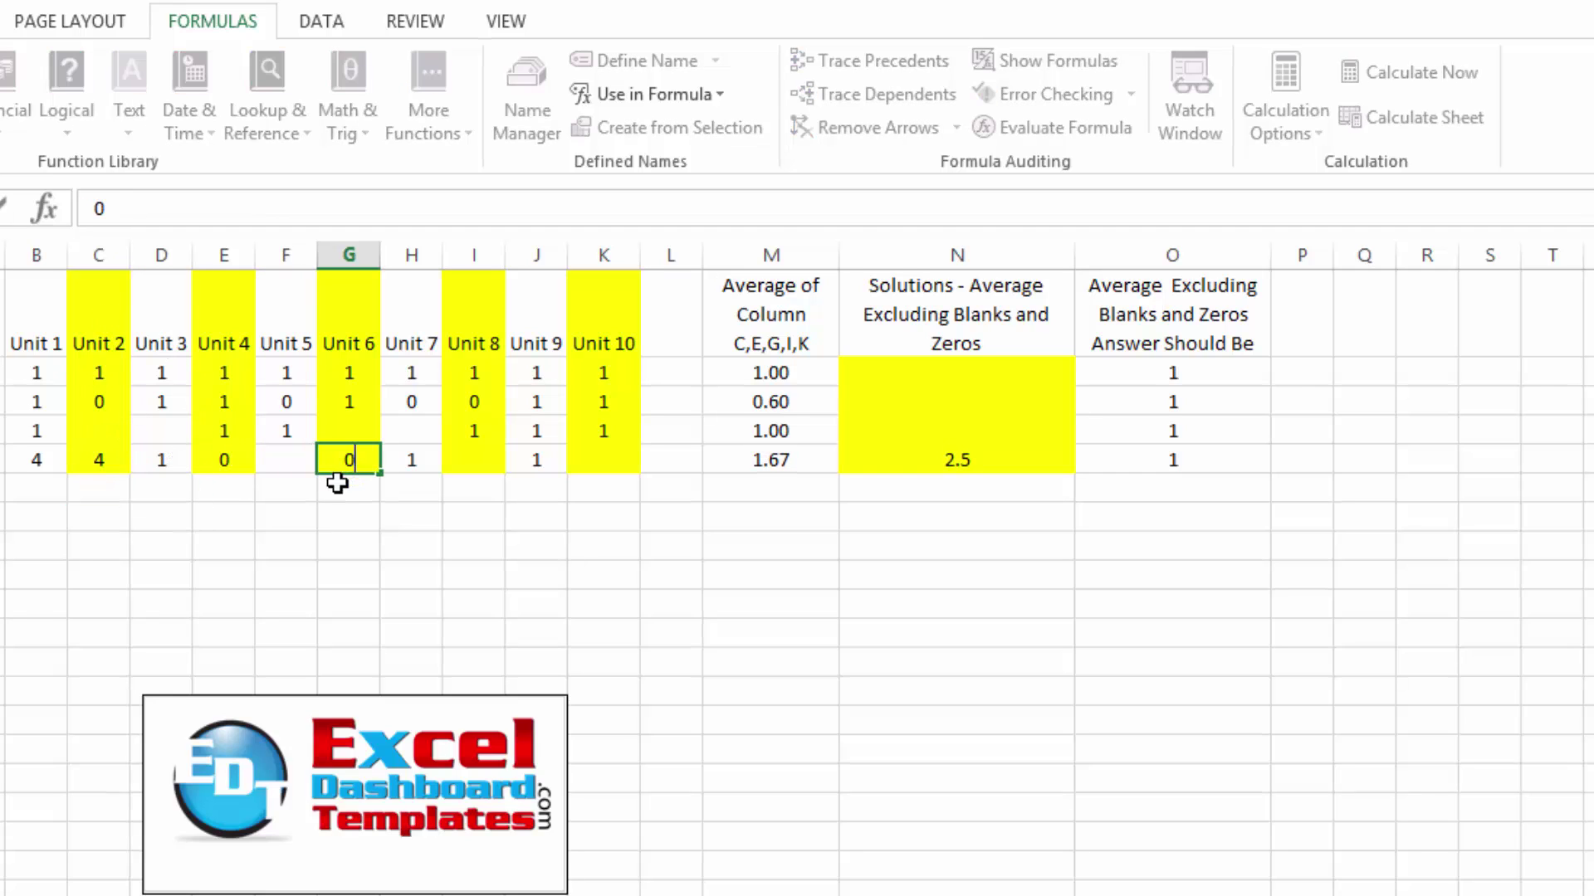
pyautogui.press('Right')
pyautogui.press('Right')
pyautogui.write('0')
pyautogui.press('Return')
pyautogui.press('Right')
pyautogui.press('Up')
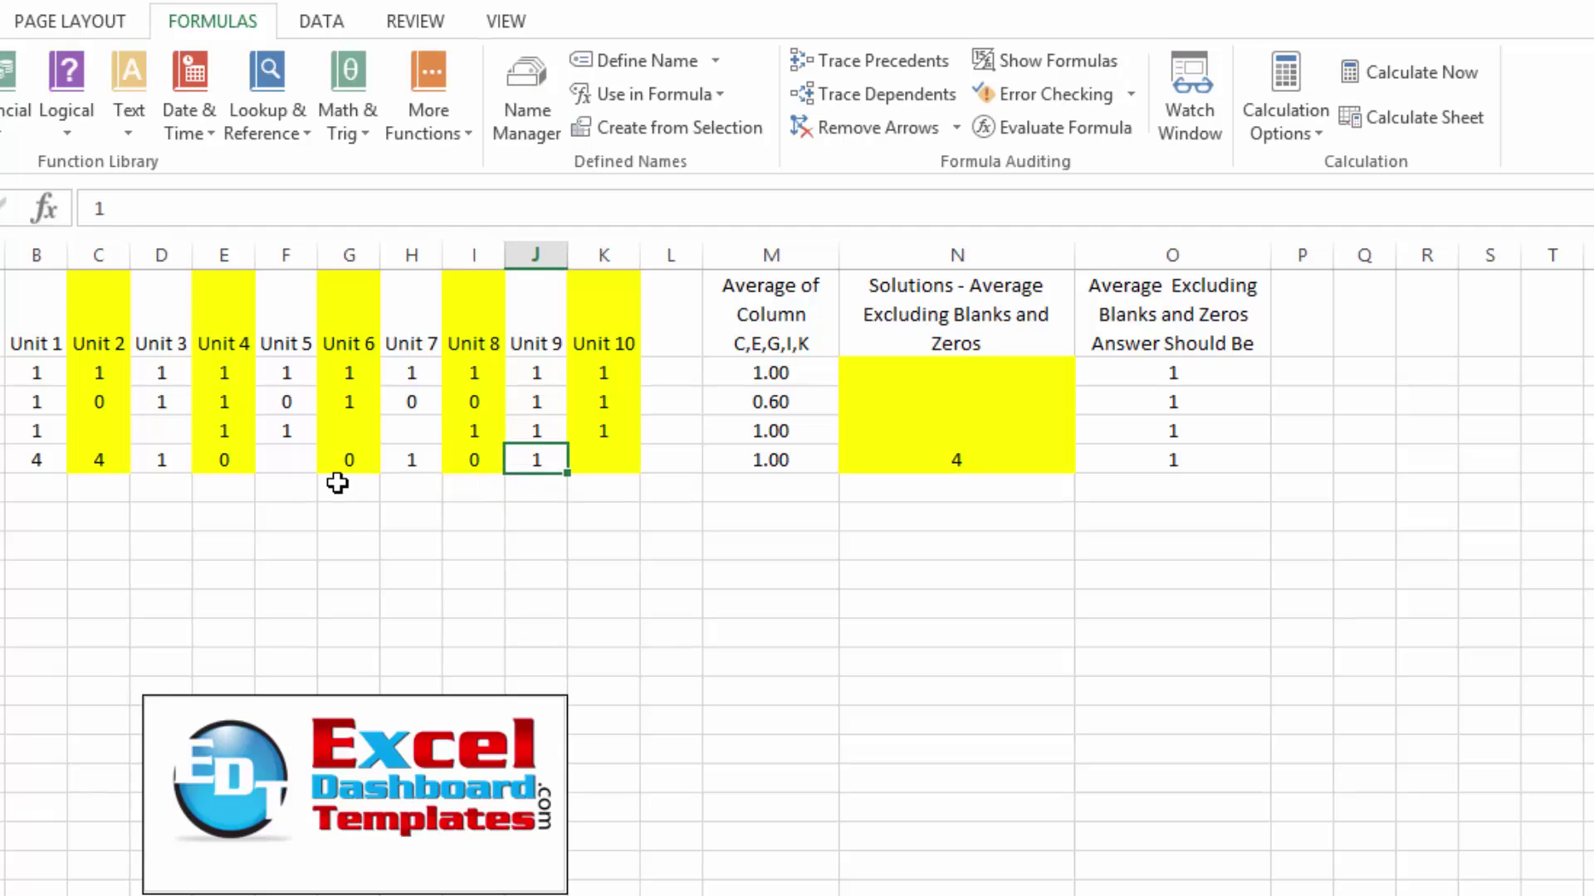
pyautogui.press('Right')
pyautogui.write('0')
pyautogui.press('Return')
pyautogui.press('Left')
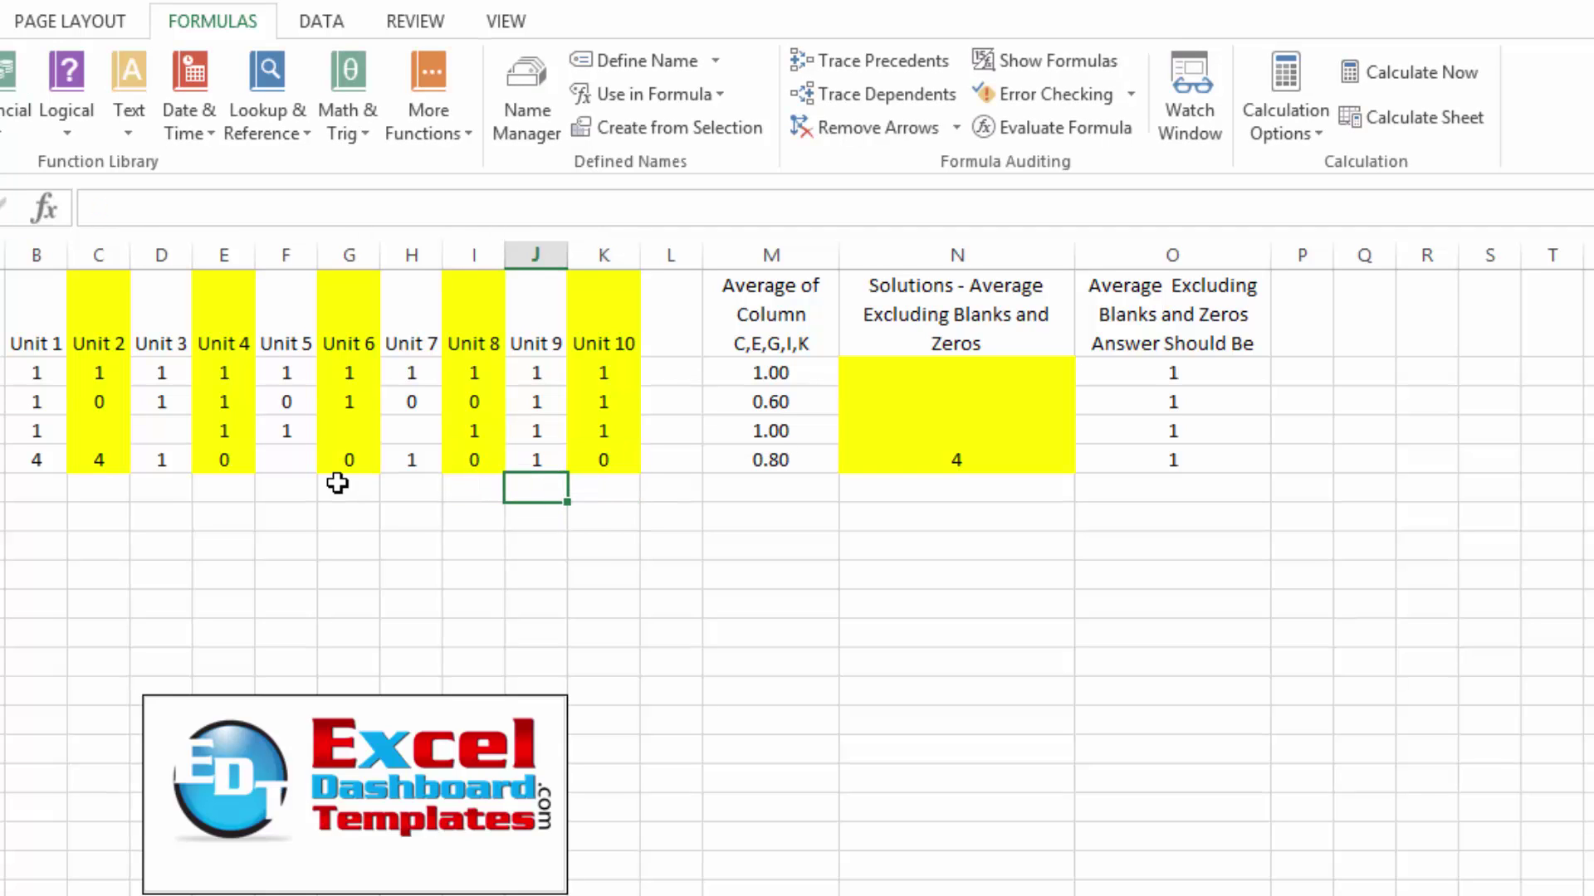
pyautogui.press('Right')
pyautogui.press('Right')
pyautogui.press('Right')
pyautogui.press('Up')
pyautogui.press('Right')
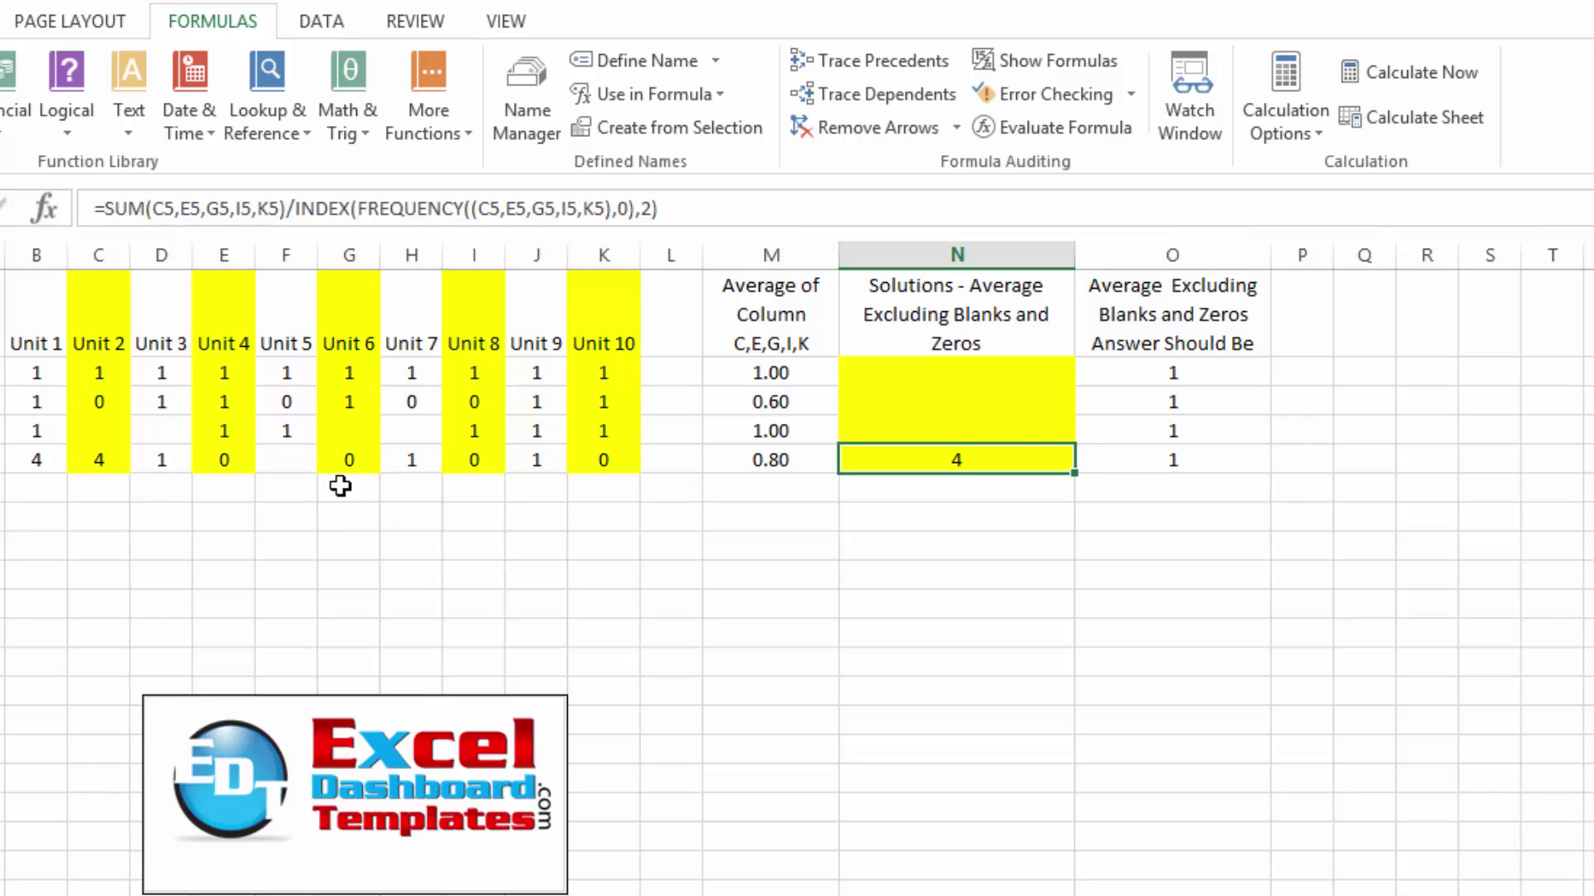
# Step: Enter 2 in cell G5
pyautogui.click(349, 460)
pyautogui.write('2')
pyautogui.press('Return')
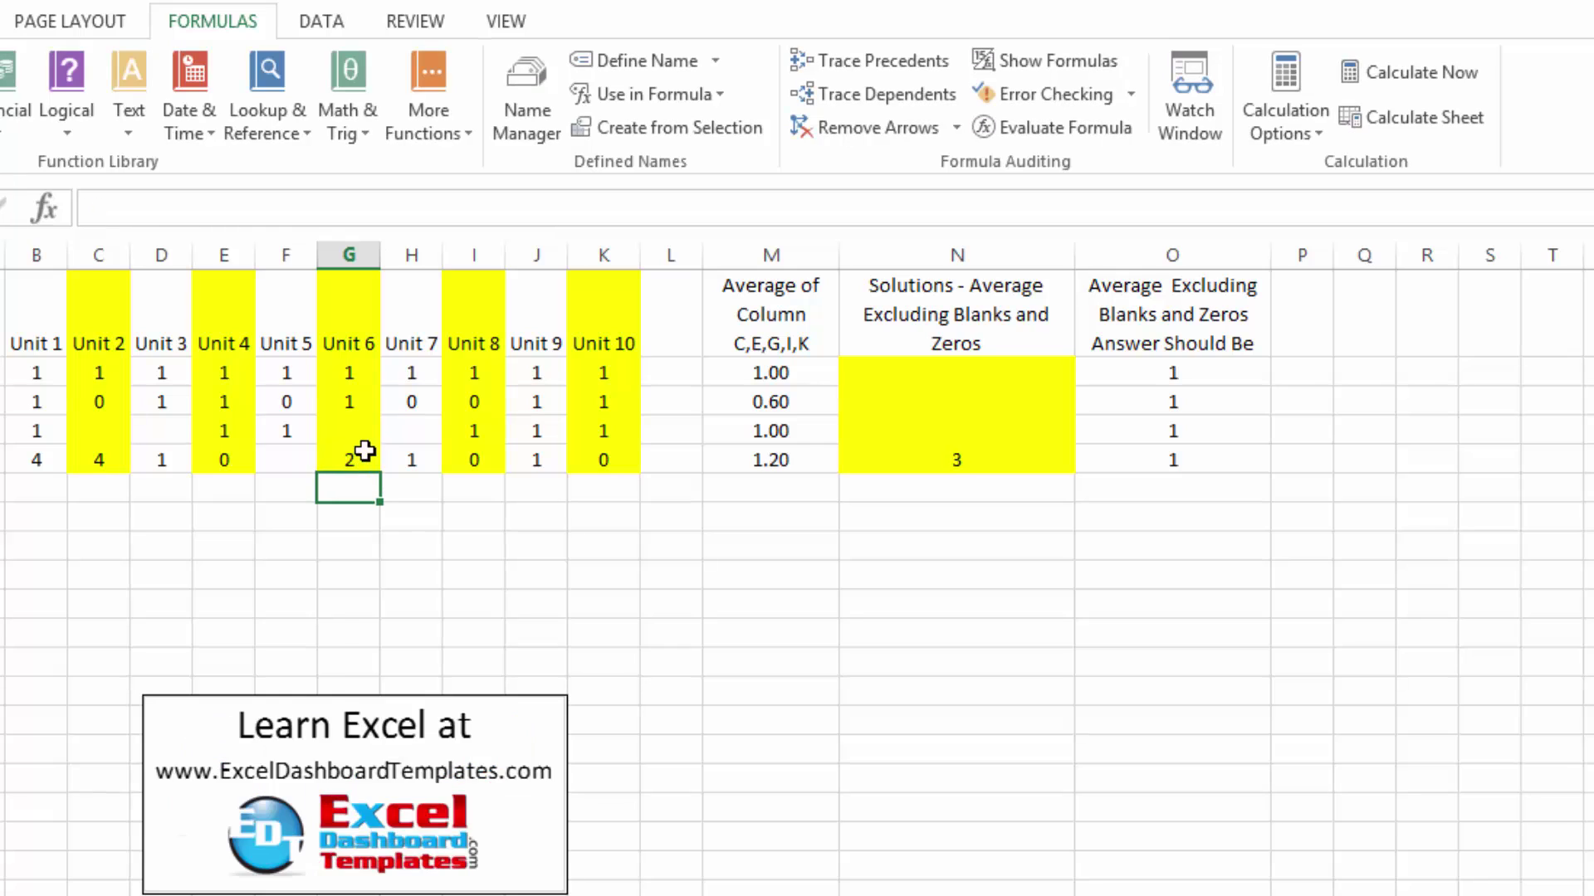
# Step: Start Evaluate Formula on N5 and move its window so N5 stays visible
pyautogui.click(956, 457)
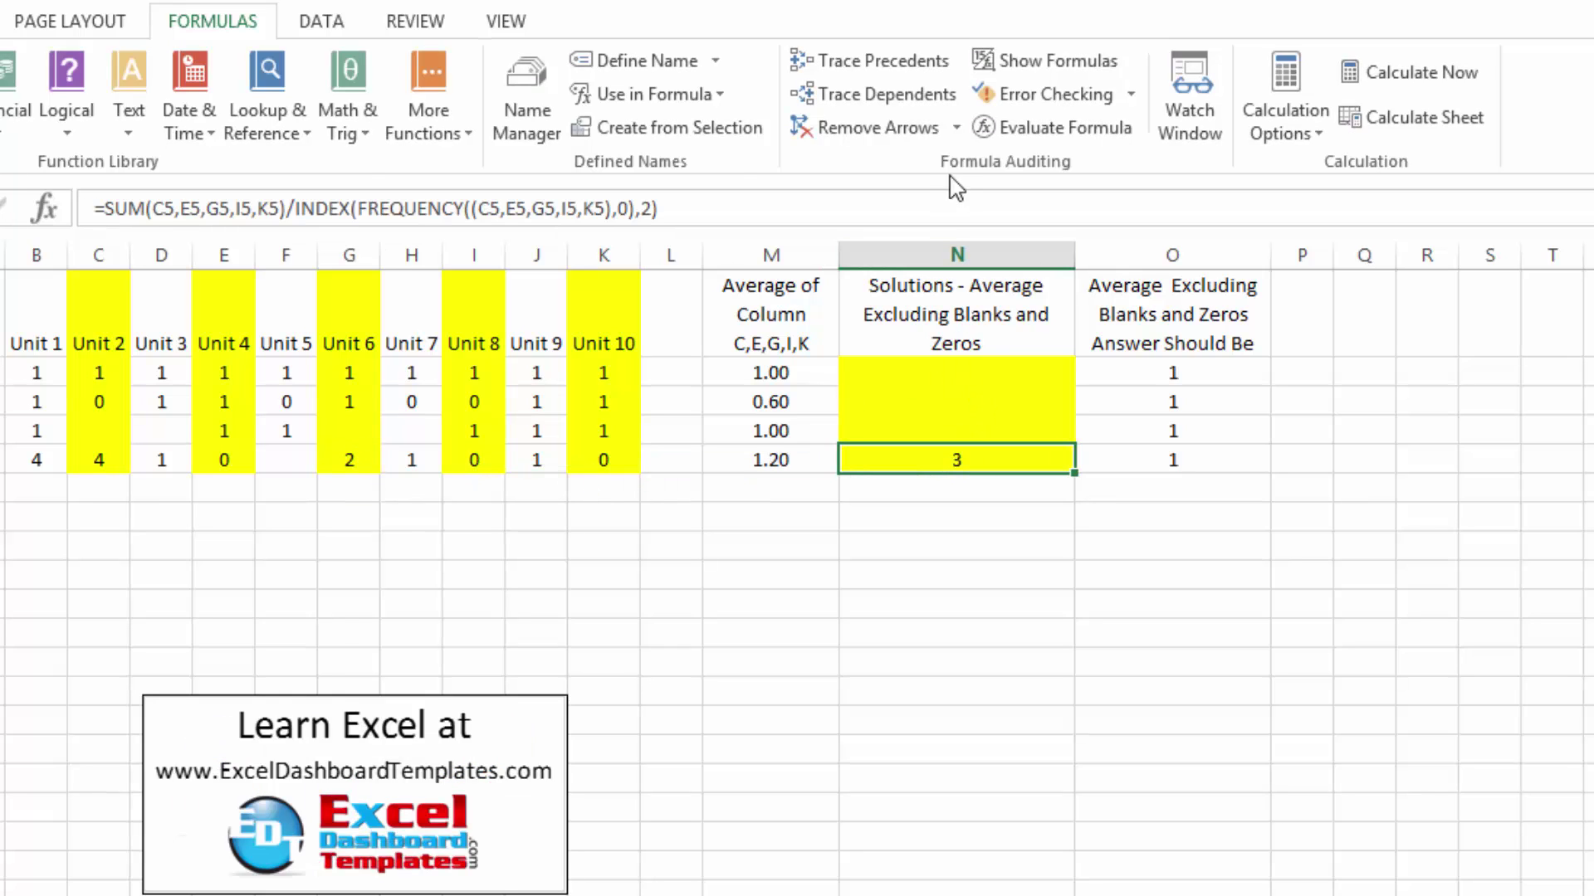
pyautogui.scroll(3, 125, 38)
pyautogui.click(182, 33)
pyautogui.click(1008, 138)
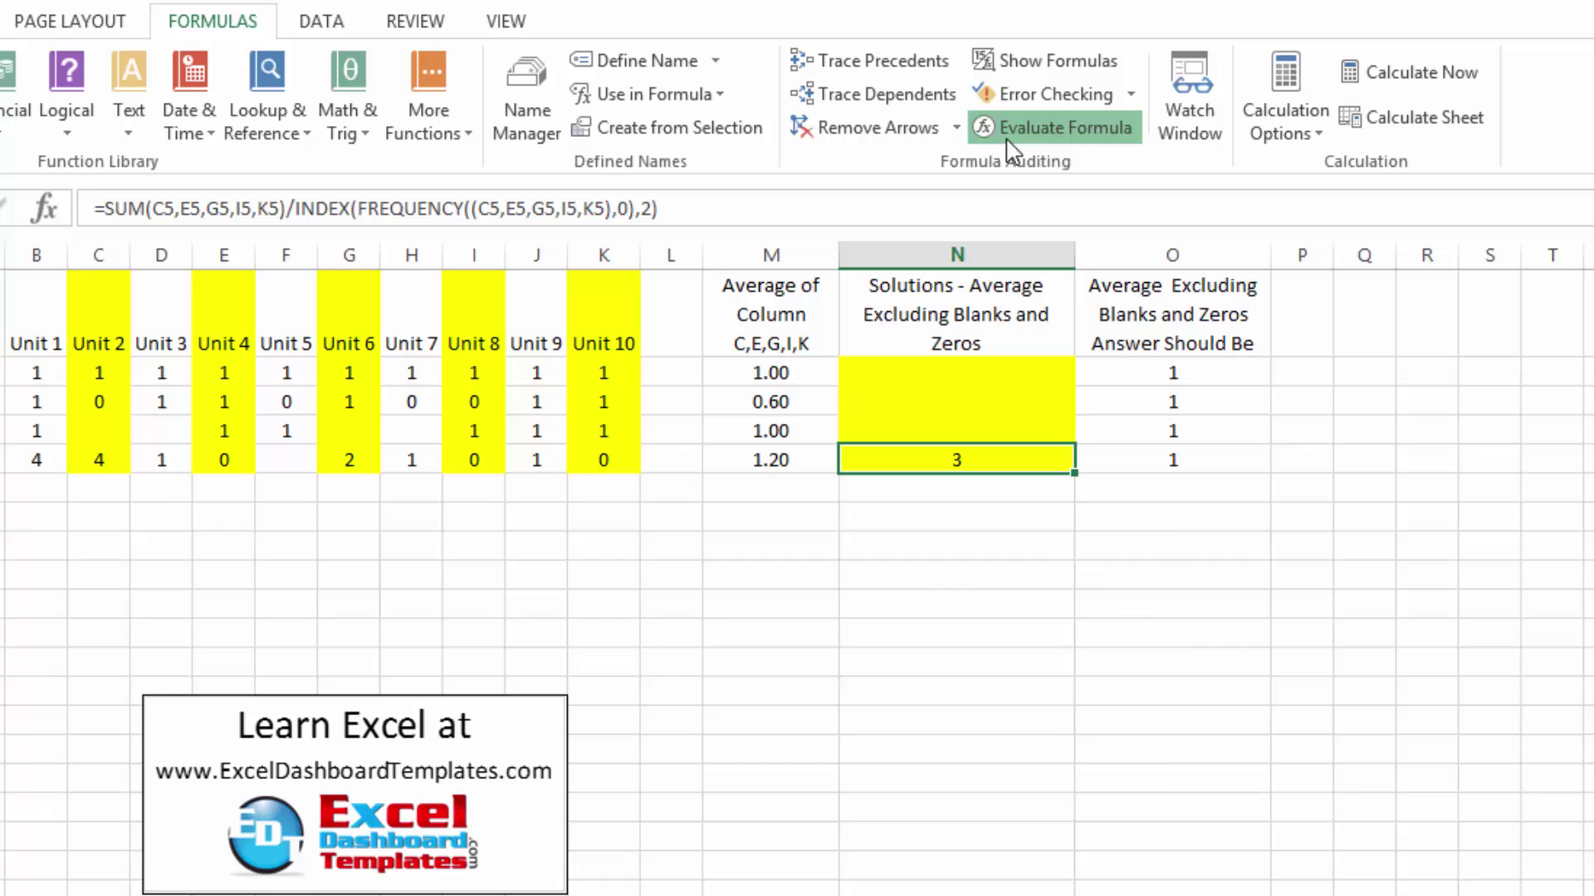
pyautogui.moveTo(965, 535); pyautogui.dragTo(948, 307)
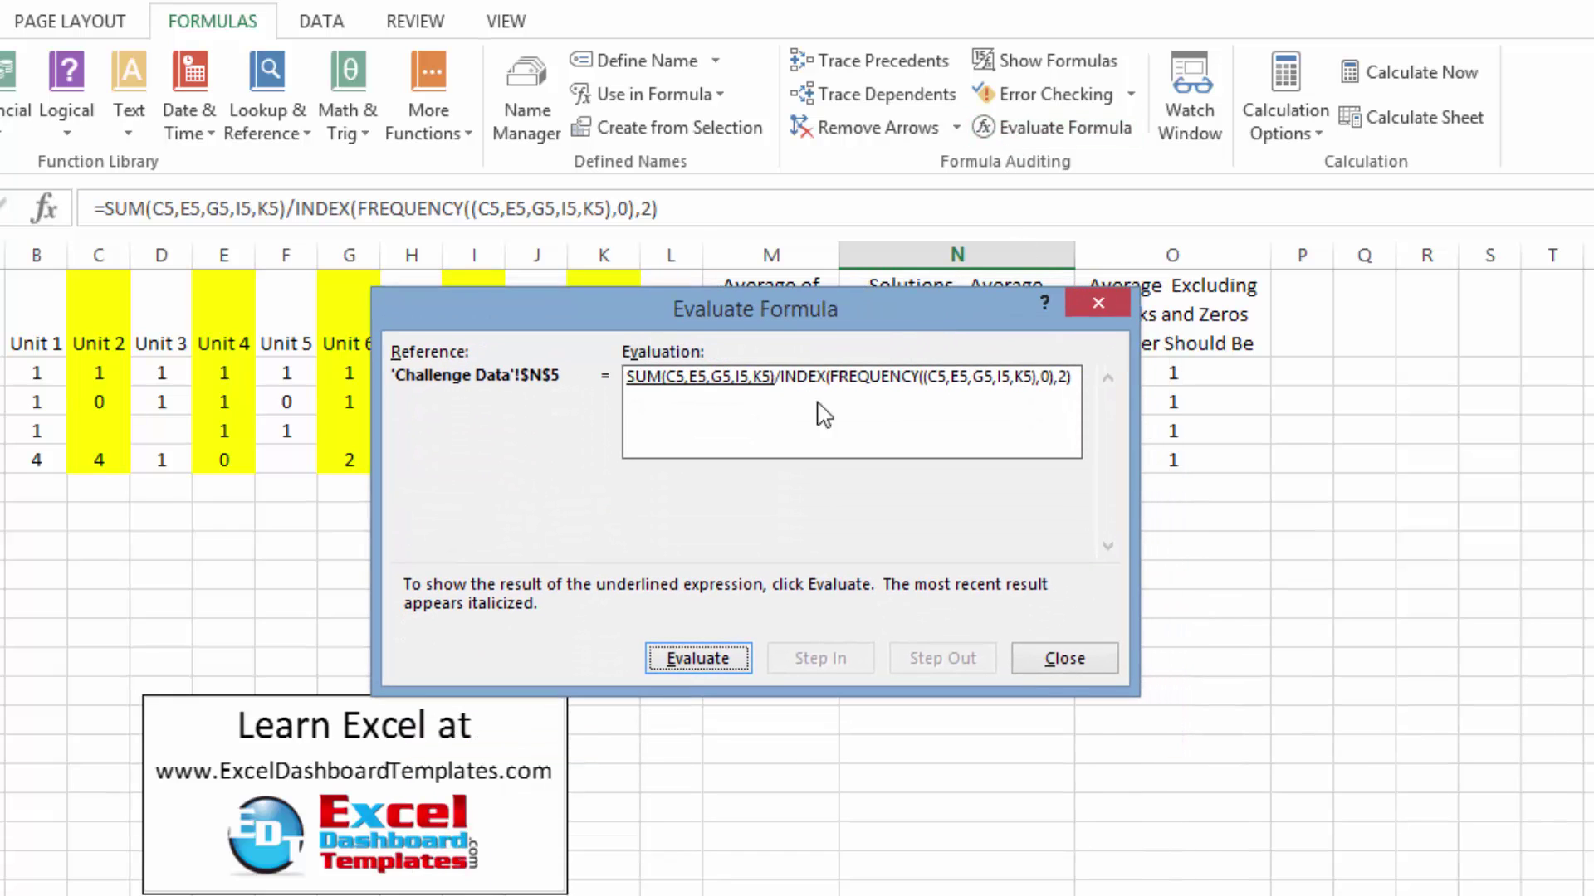
pyautogui.moveTo(824, 307); pyautogui.dragTo(523, 515)
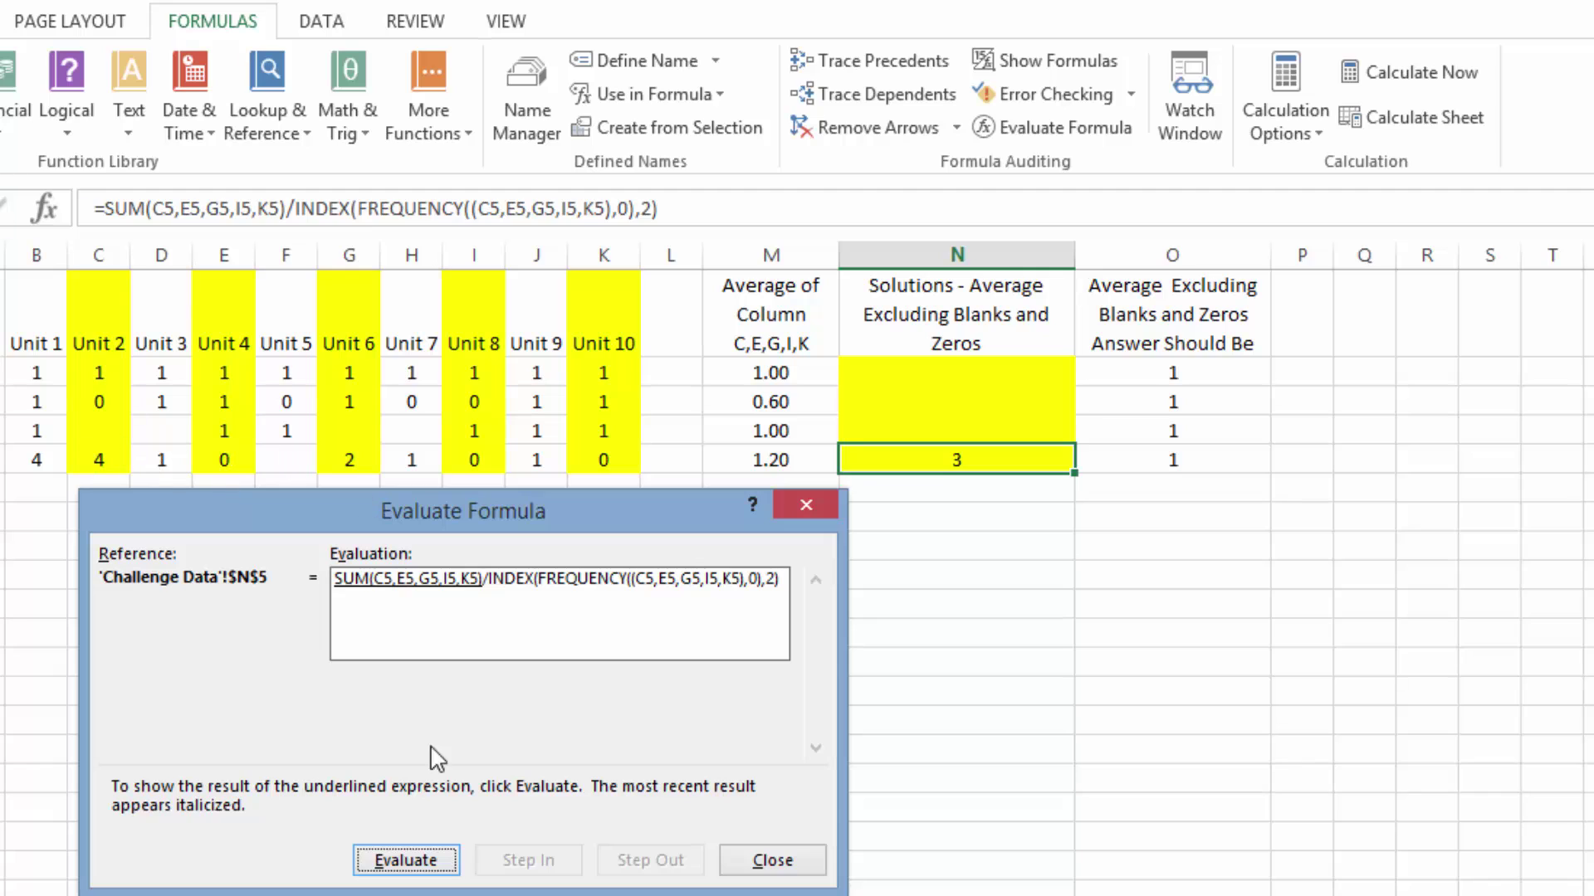
# Step: Step N5's evaluation through SUM to 6, FREQUENCY to {3;2}, then 6/2 to 3
pyautogui.click(427, 861)
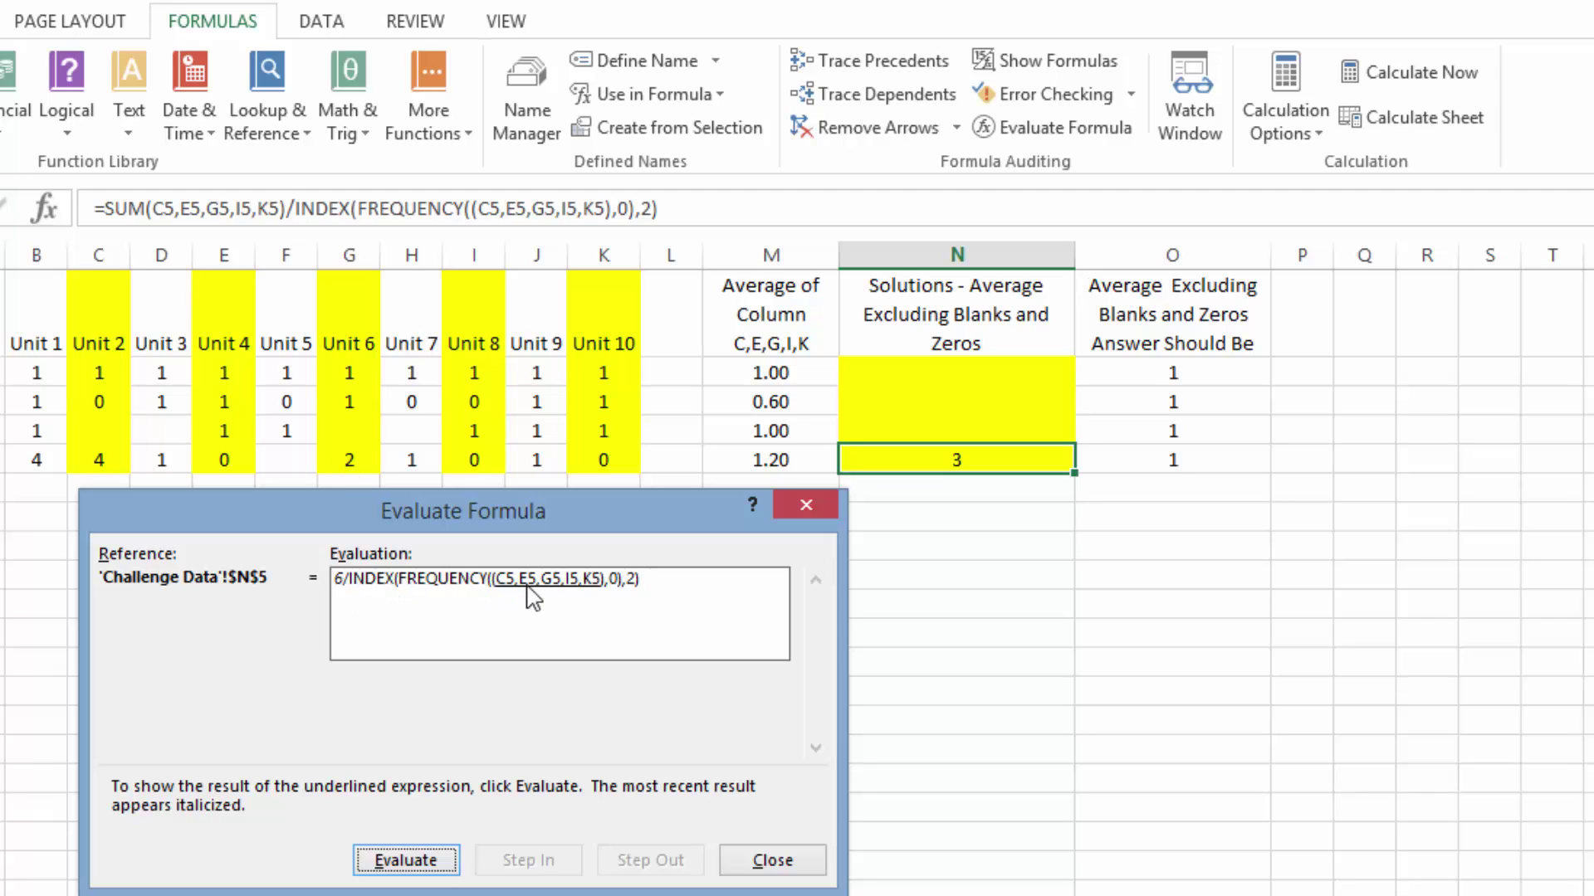
pyautogui.click(419, 870)
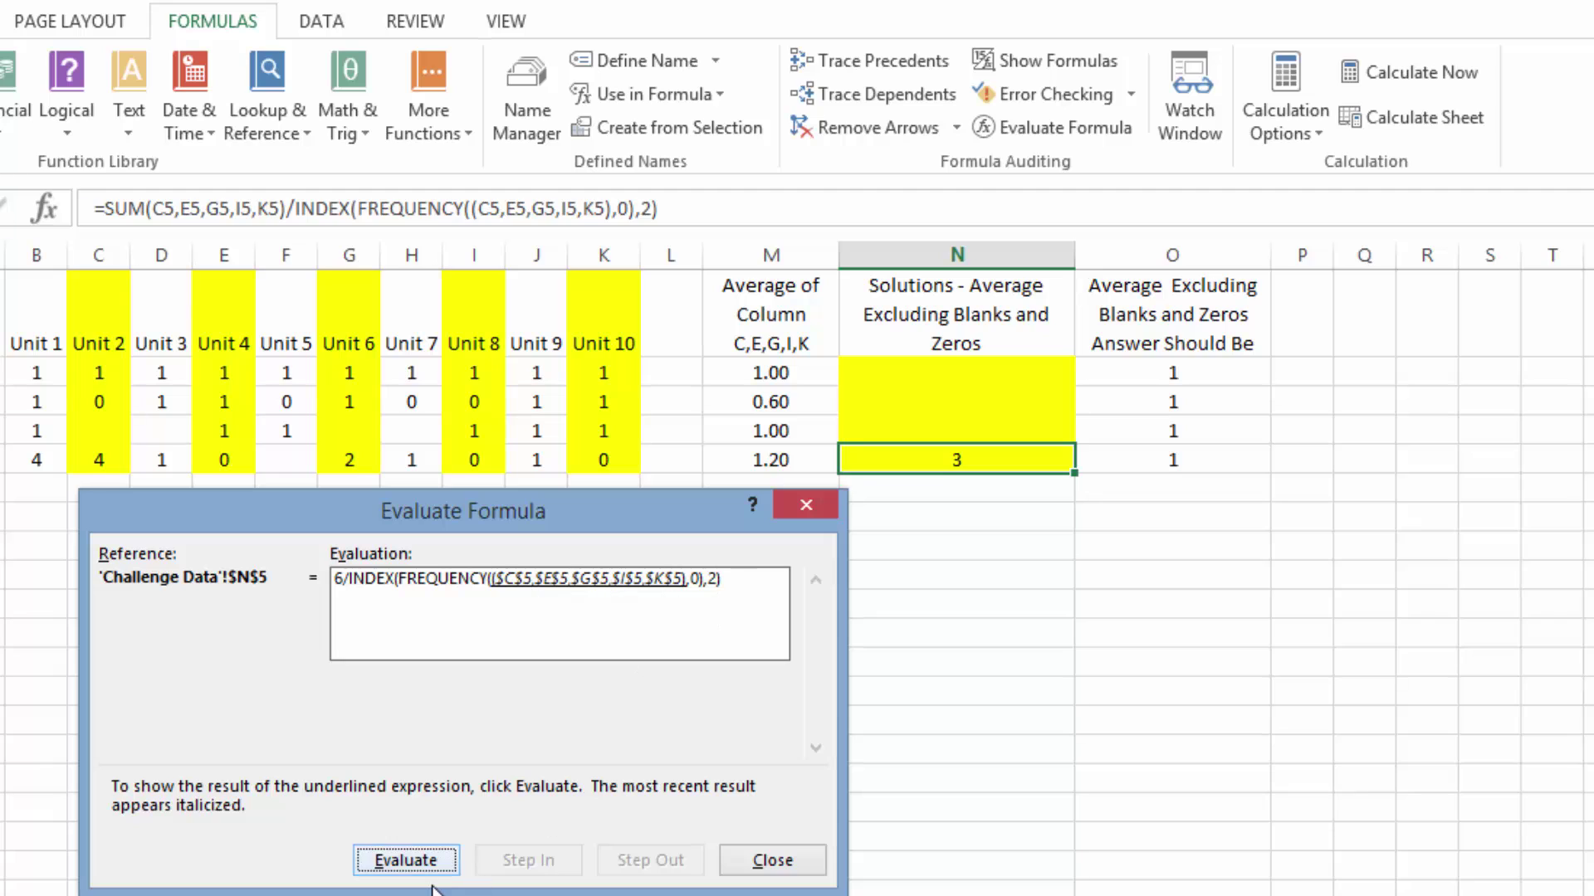
pyautogui.click(420, 871)
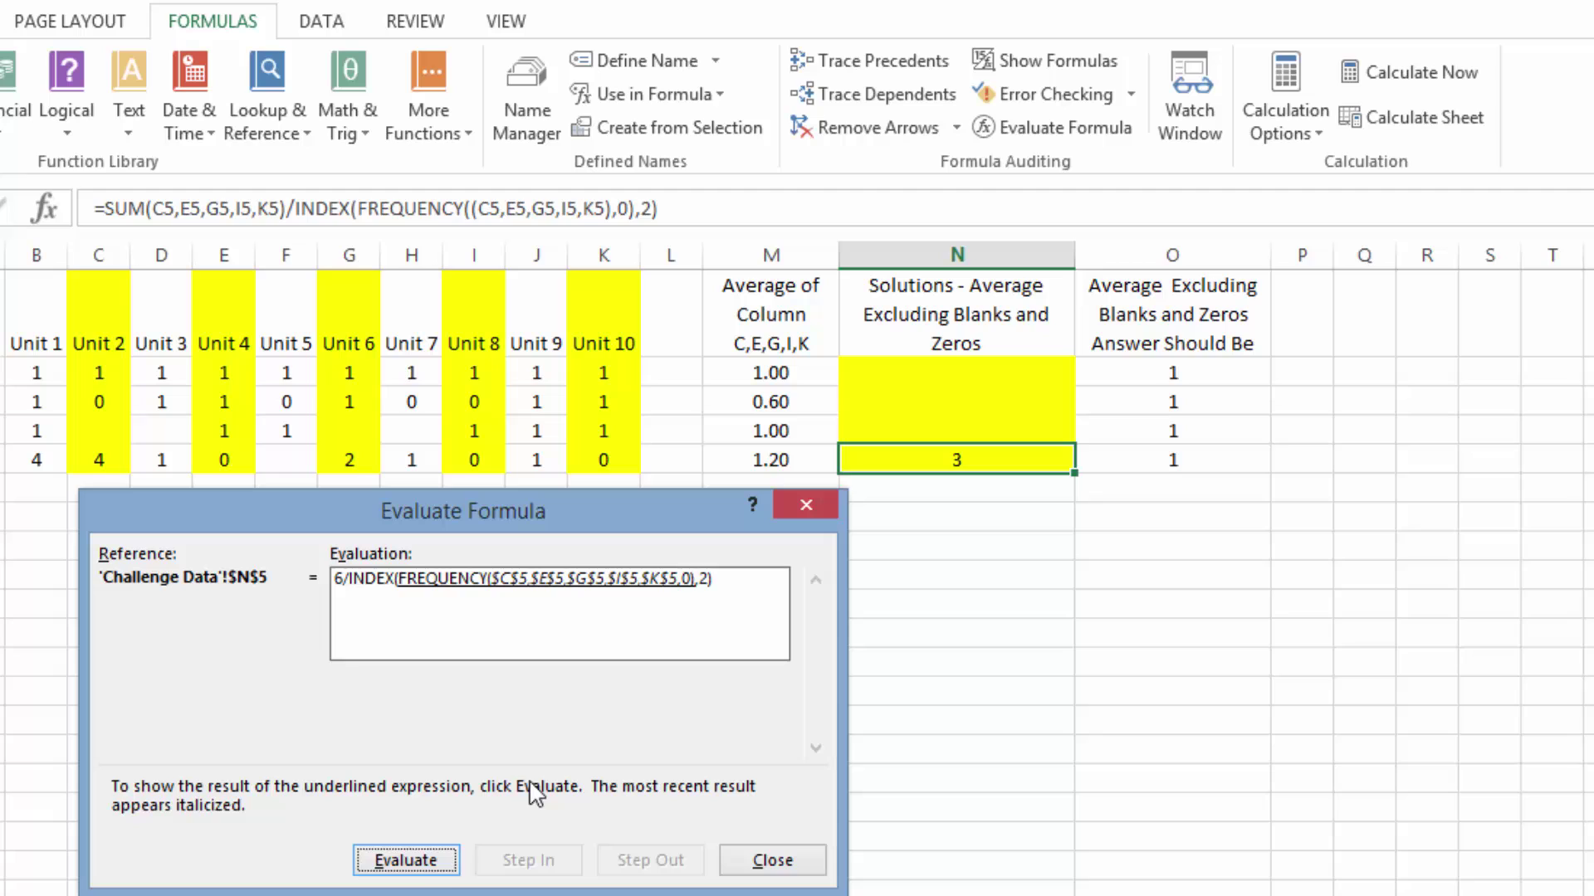
pyautogui.click(389, 865)
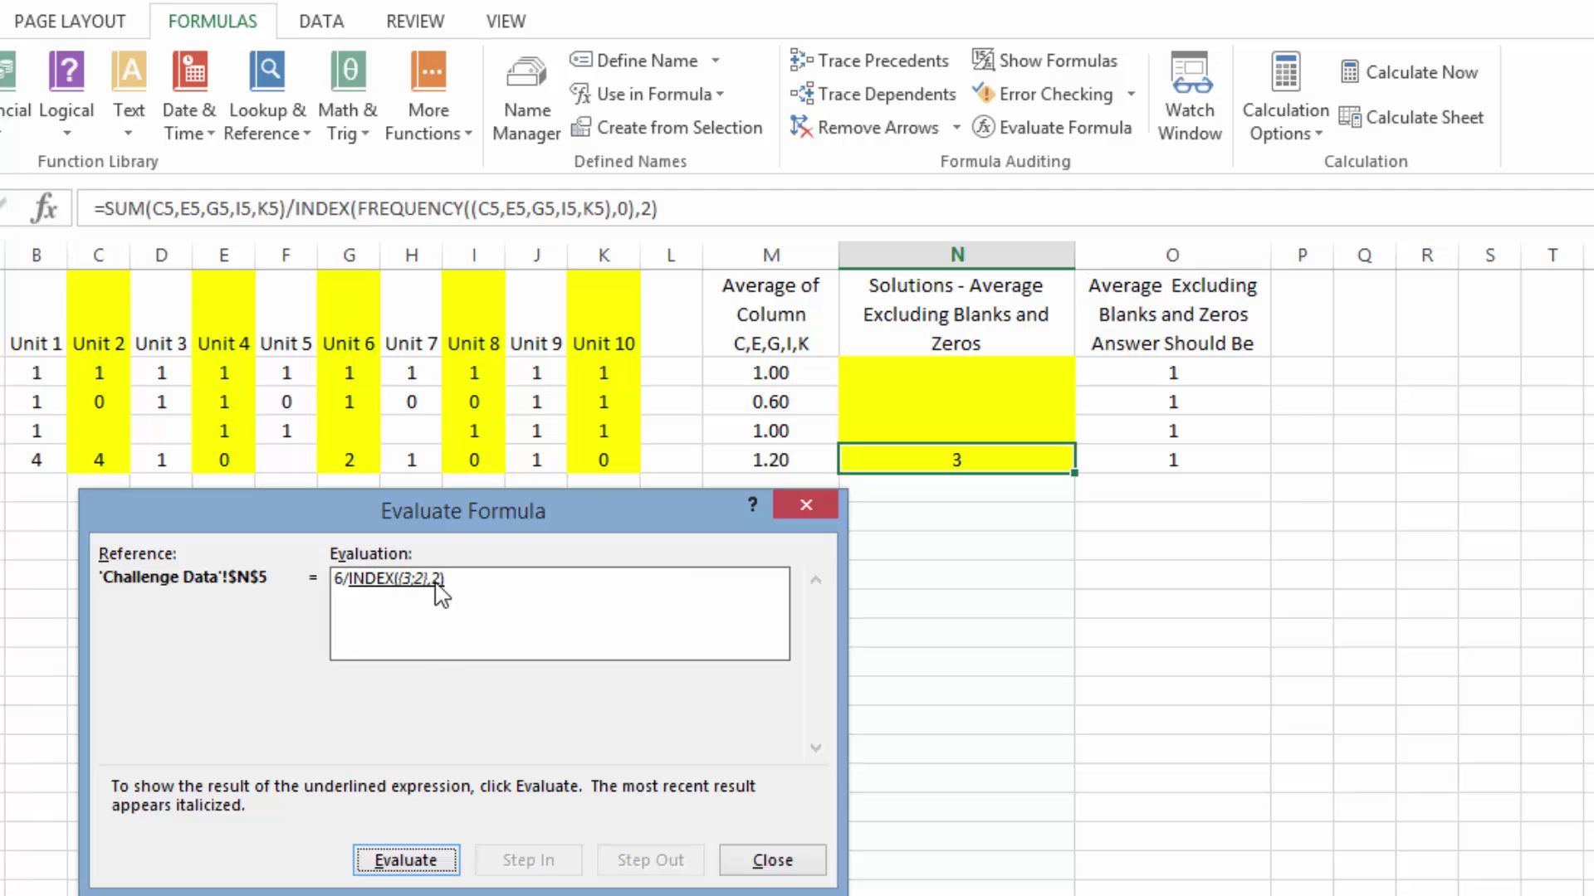
pyautogui.click(407, 859)
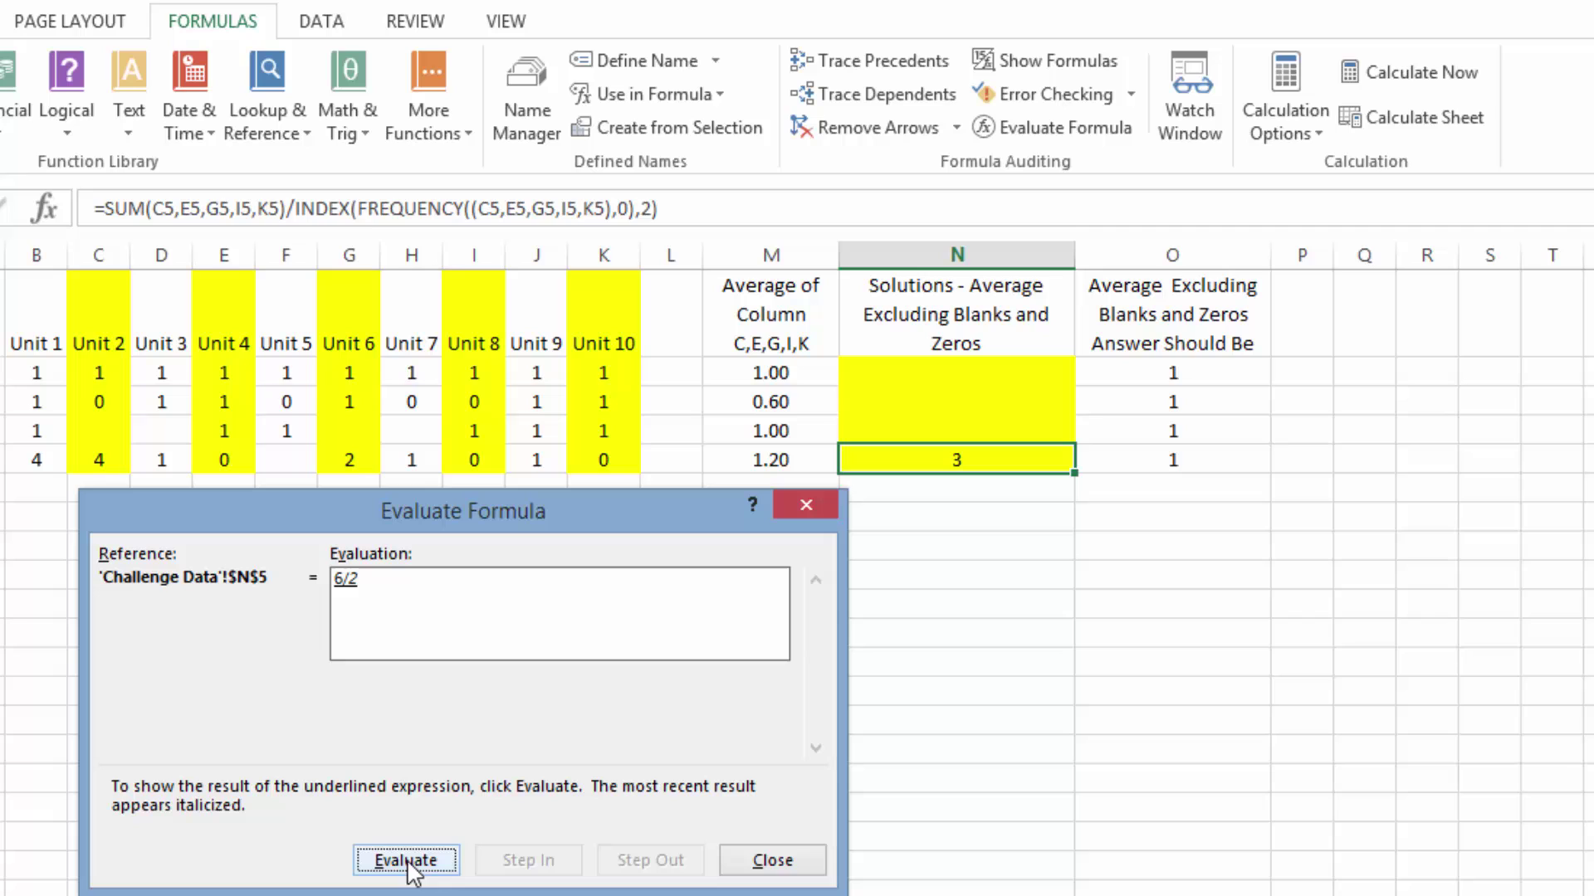
pyautogui.click(407, 860)
# Step: Close the evaluation window and clear the 0 from K5, leaving it blank
pyautogui.click(821, 862)
pyautogui.click(1058, 572)
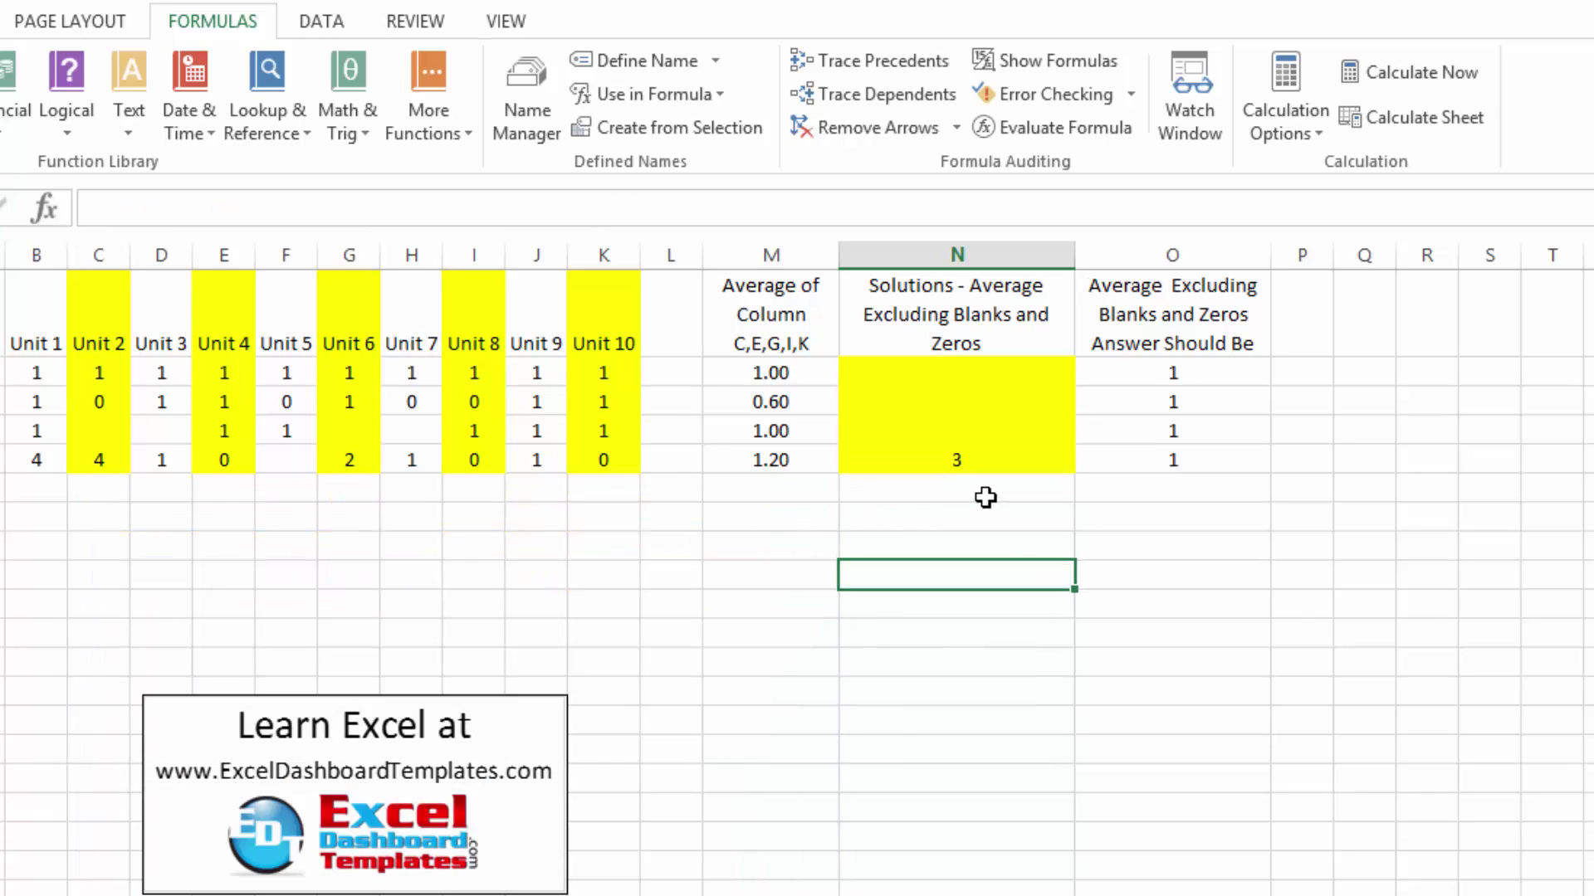
pyautogui.click(603, 460)
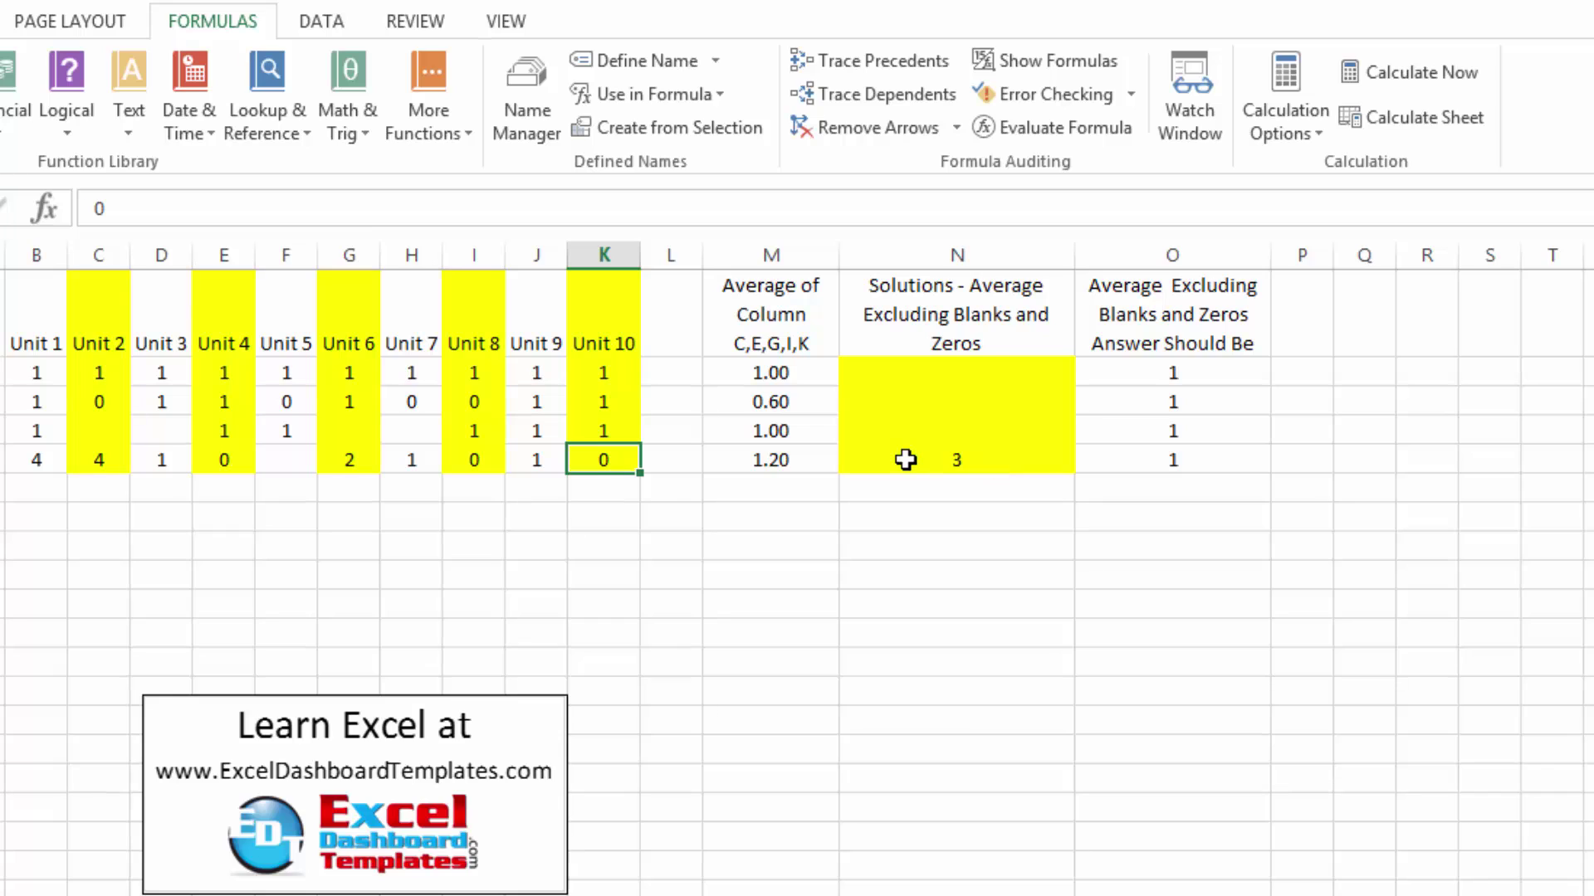
pyautogui.press('Delete')
pyautogui.press('Left')
pyautogui.press('Left')
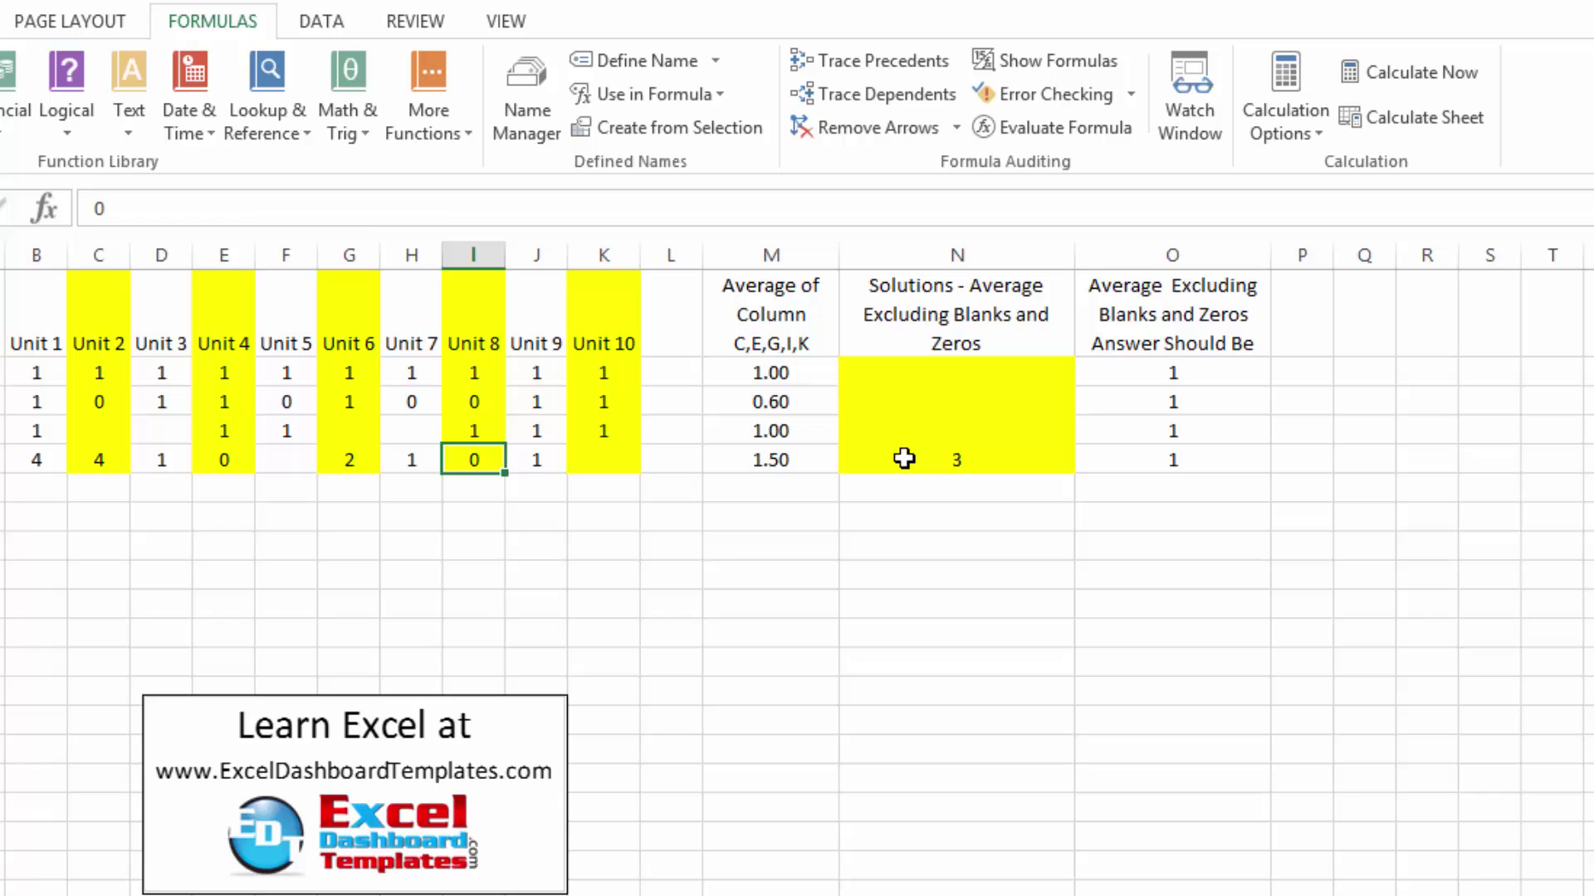
# Step: Review N5's formula references in the formula bar and confirm it unchanged, still returning 3
pyautogui.click(904, 458)
pyautogui.click(369, 211)
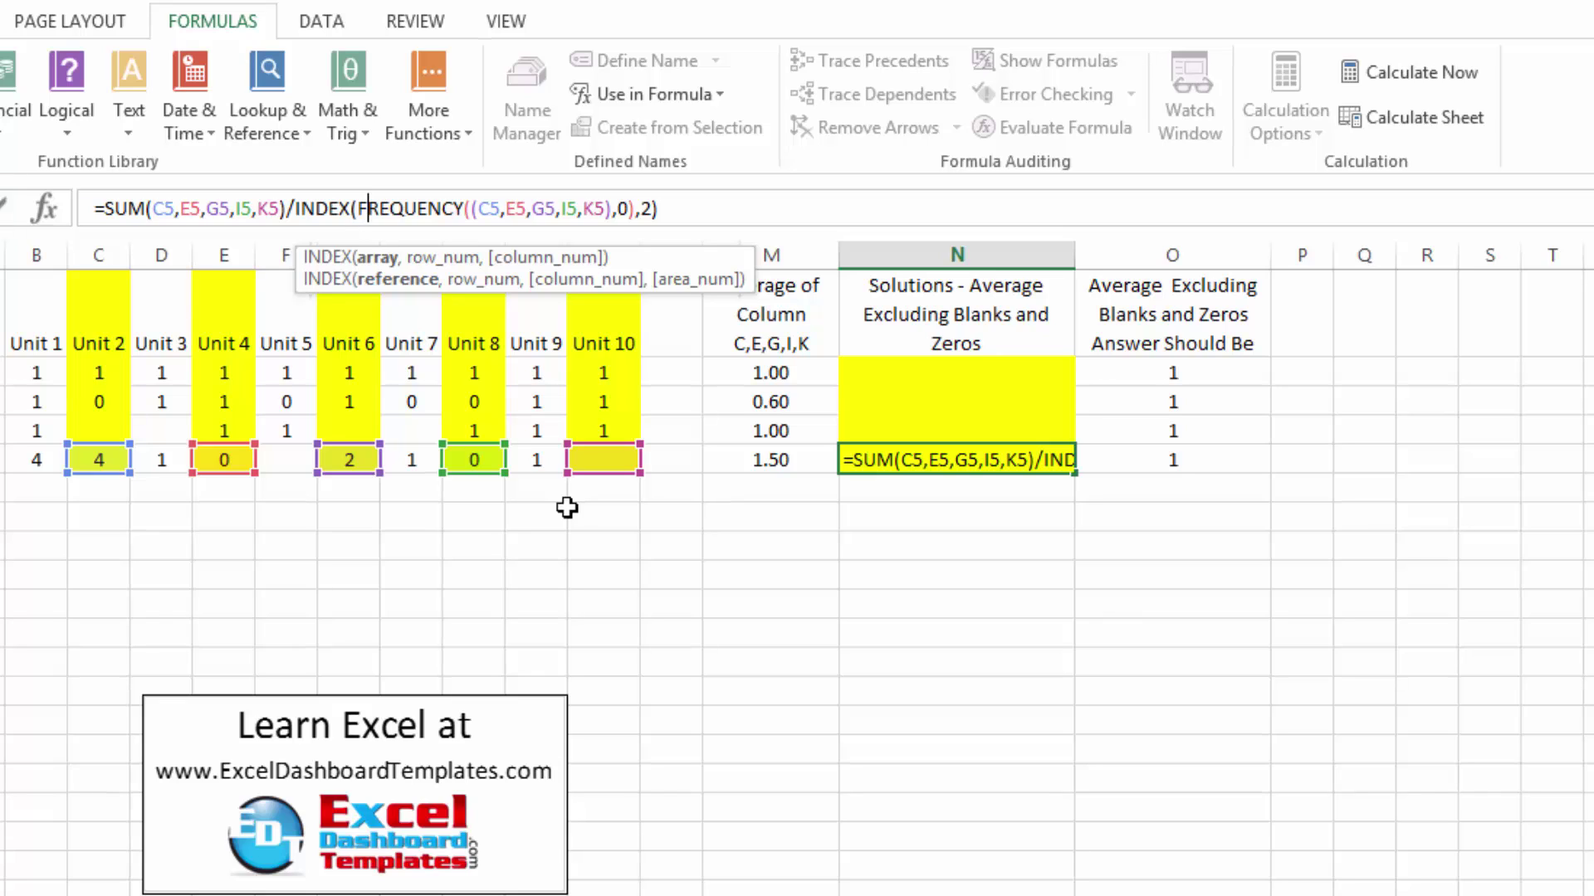
pyautogui.click(874, 758)
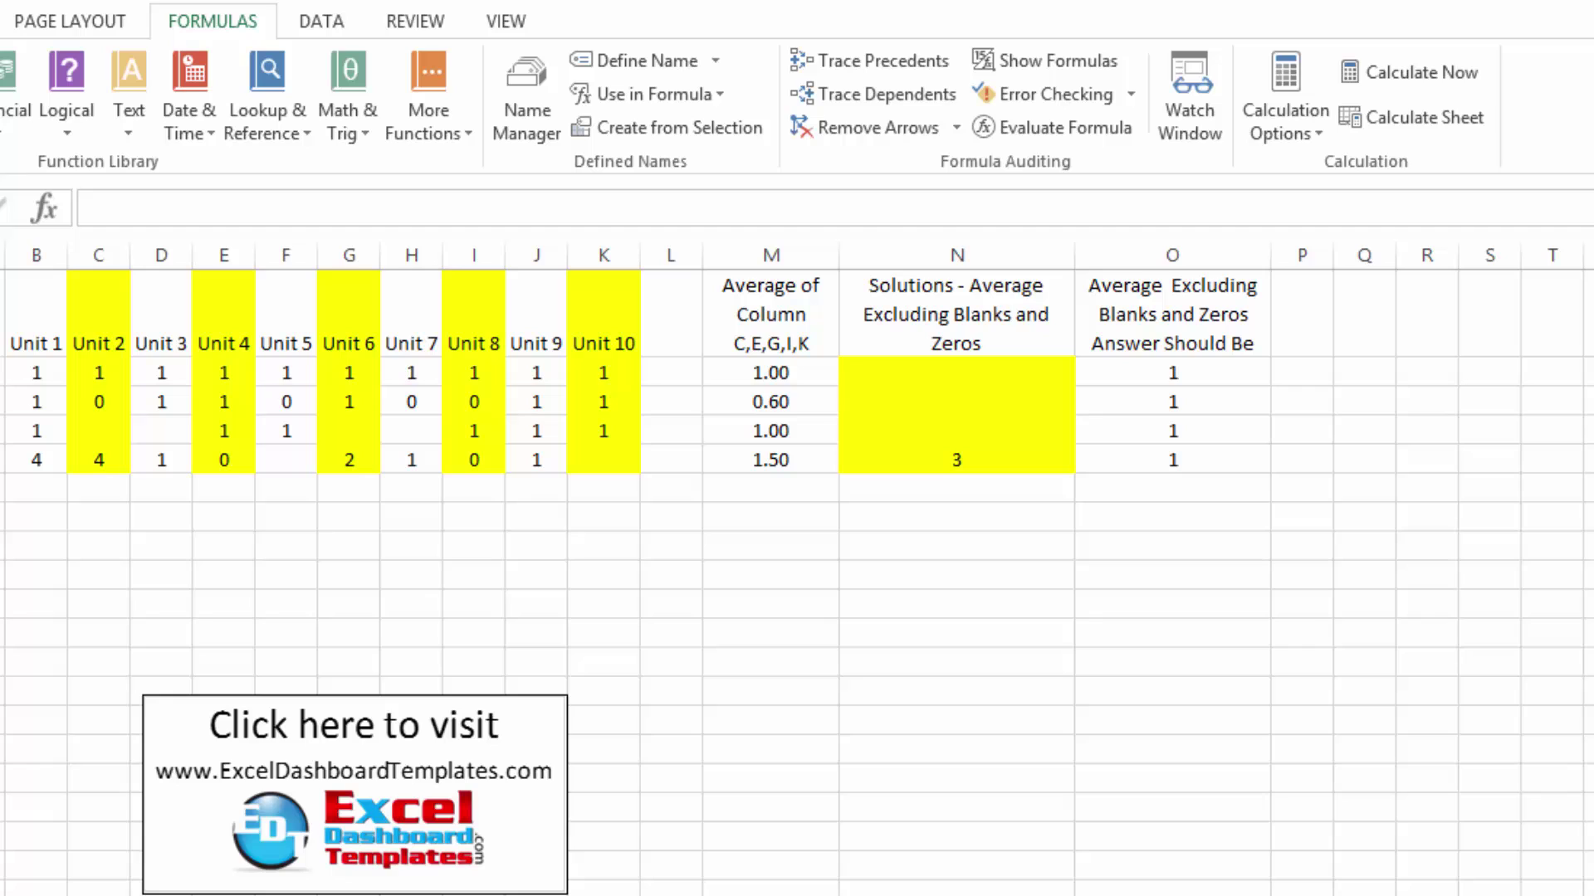